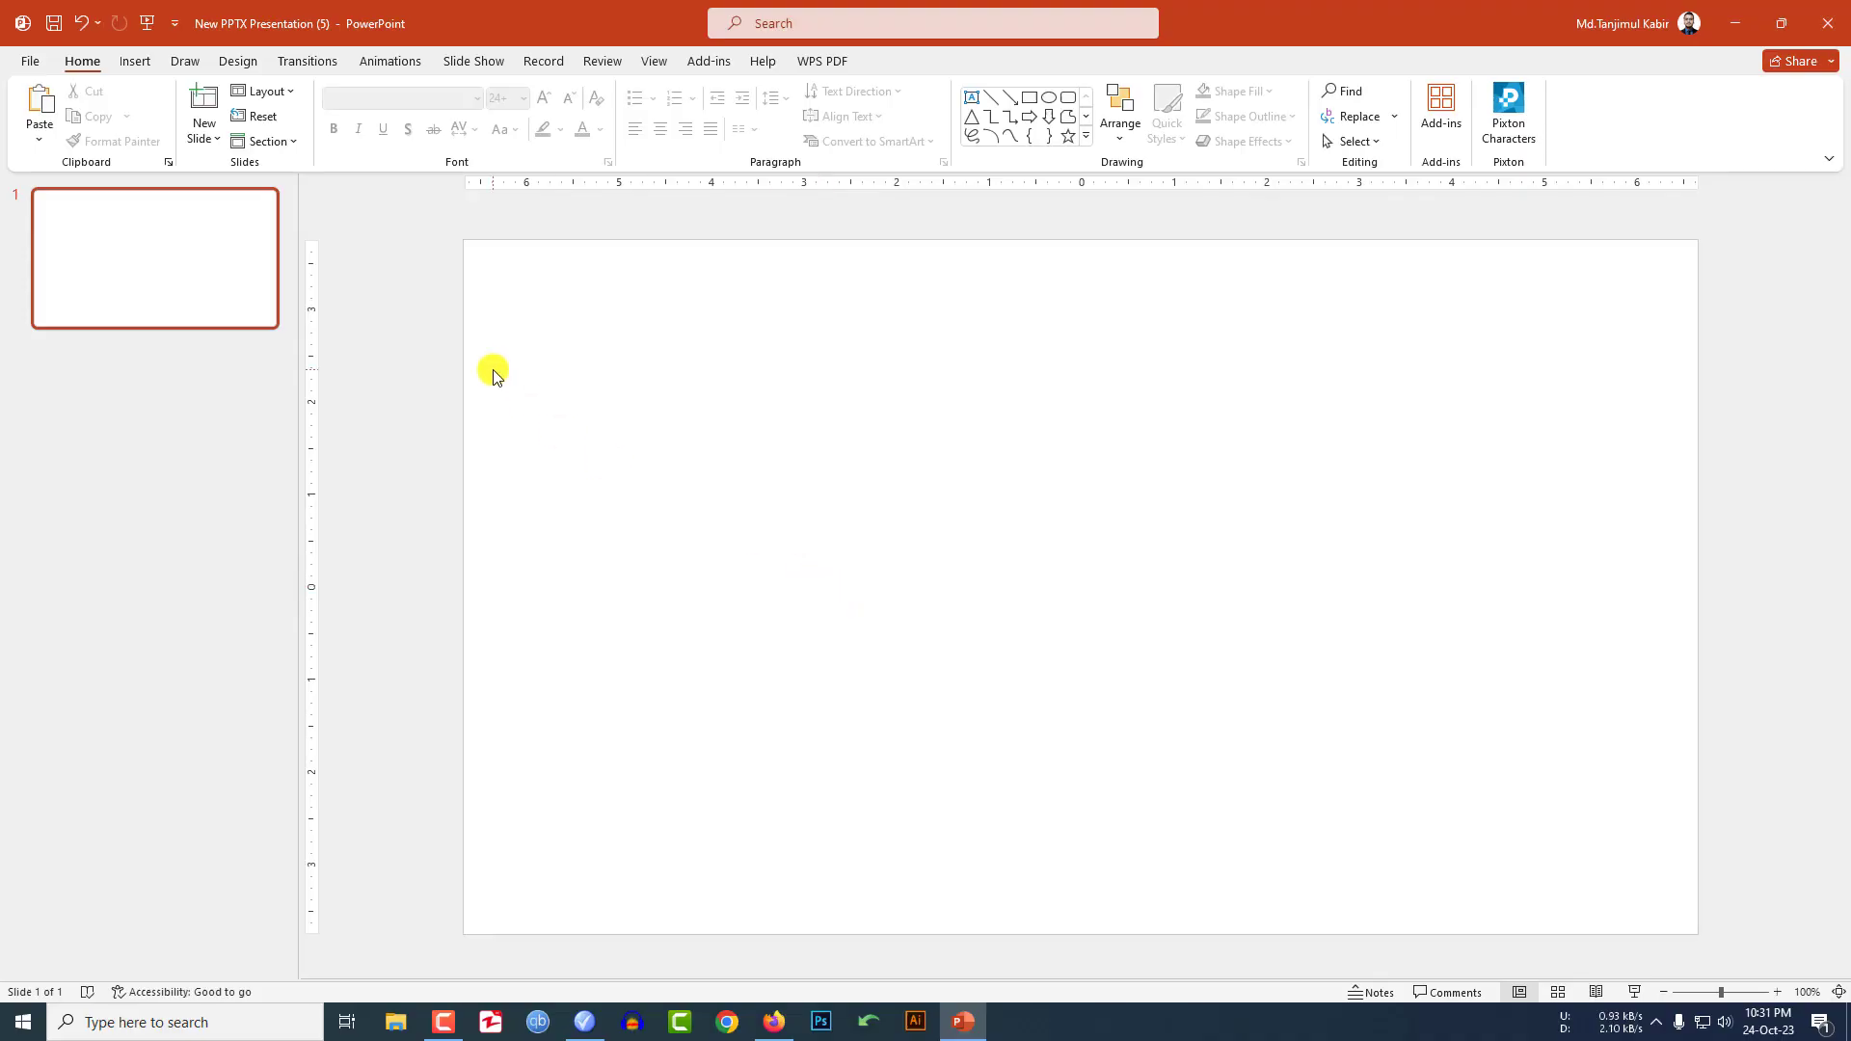
Draw a tall blue rectangle on the slide and remove its outline.
{"action": "left_click", "coordinate": [135, 60]}
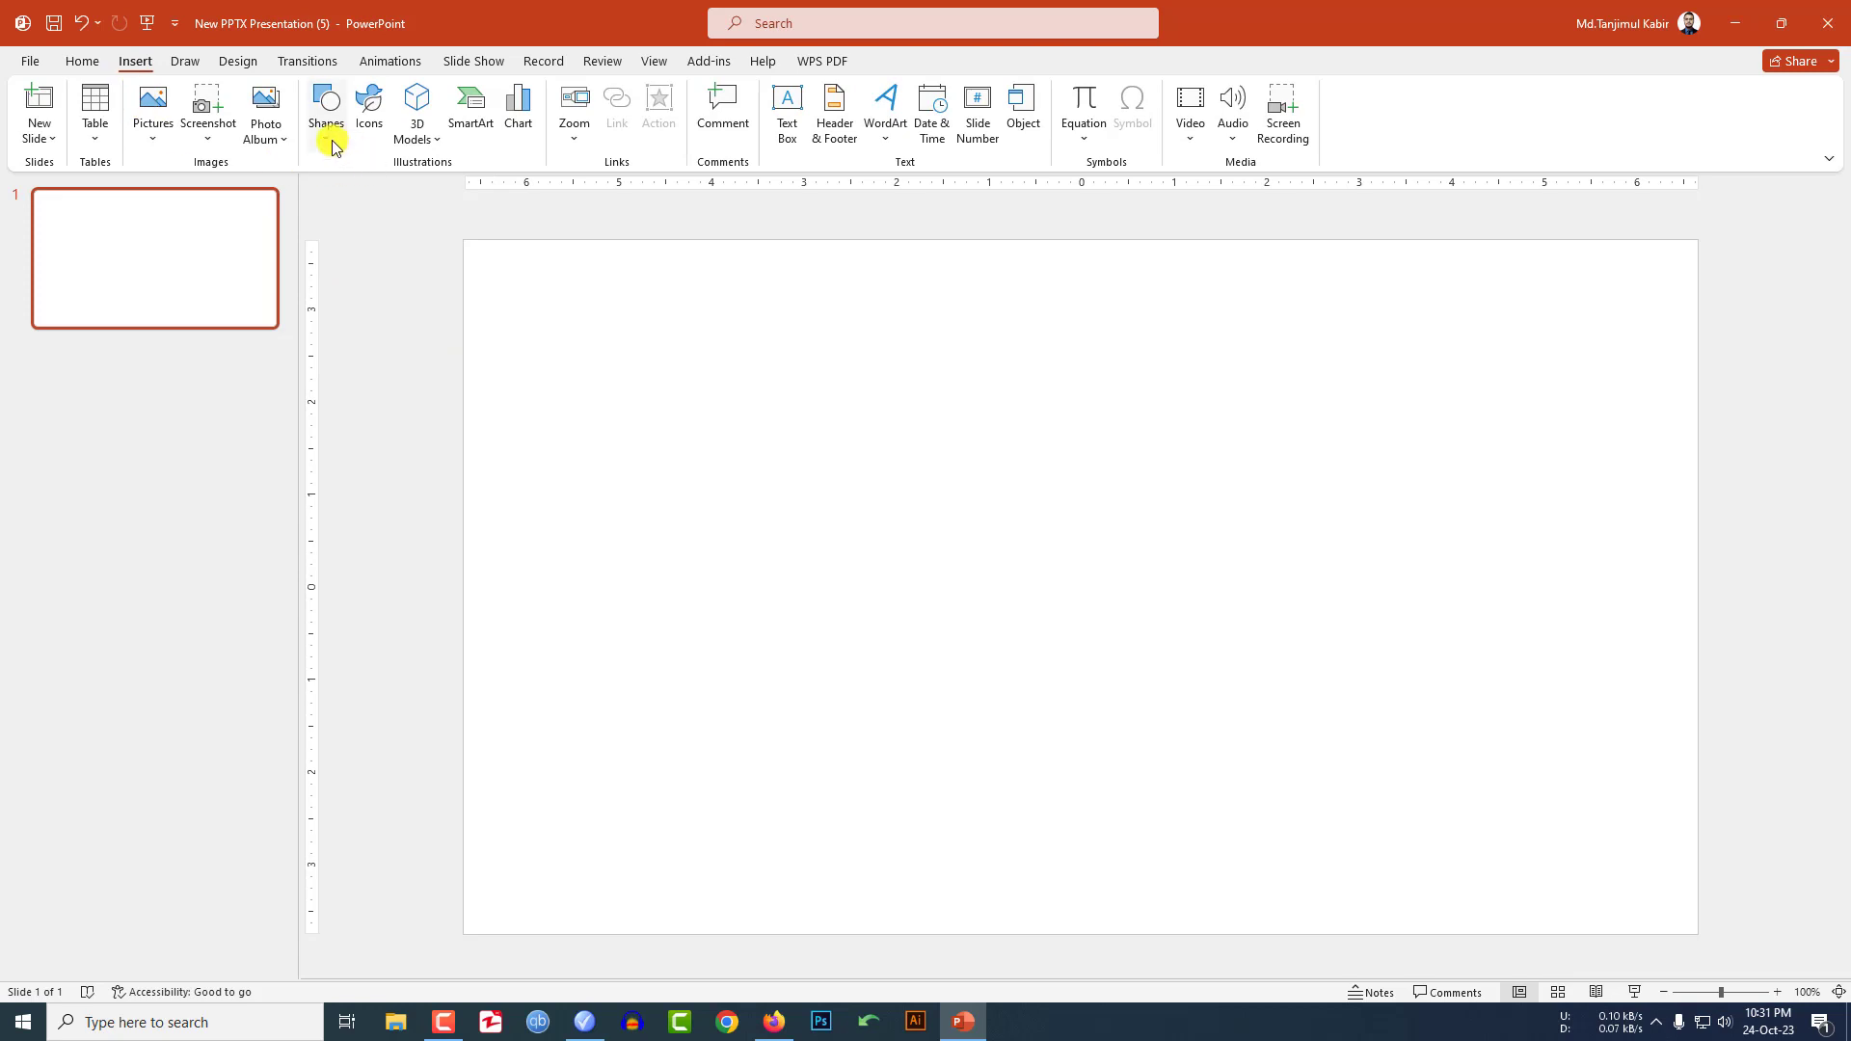
{"action": "left_click", "coordinate": [327, 111]}
{"action": "left_click", "coordinate": [376, 191]}
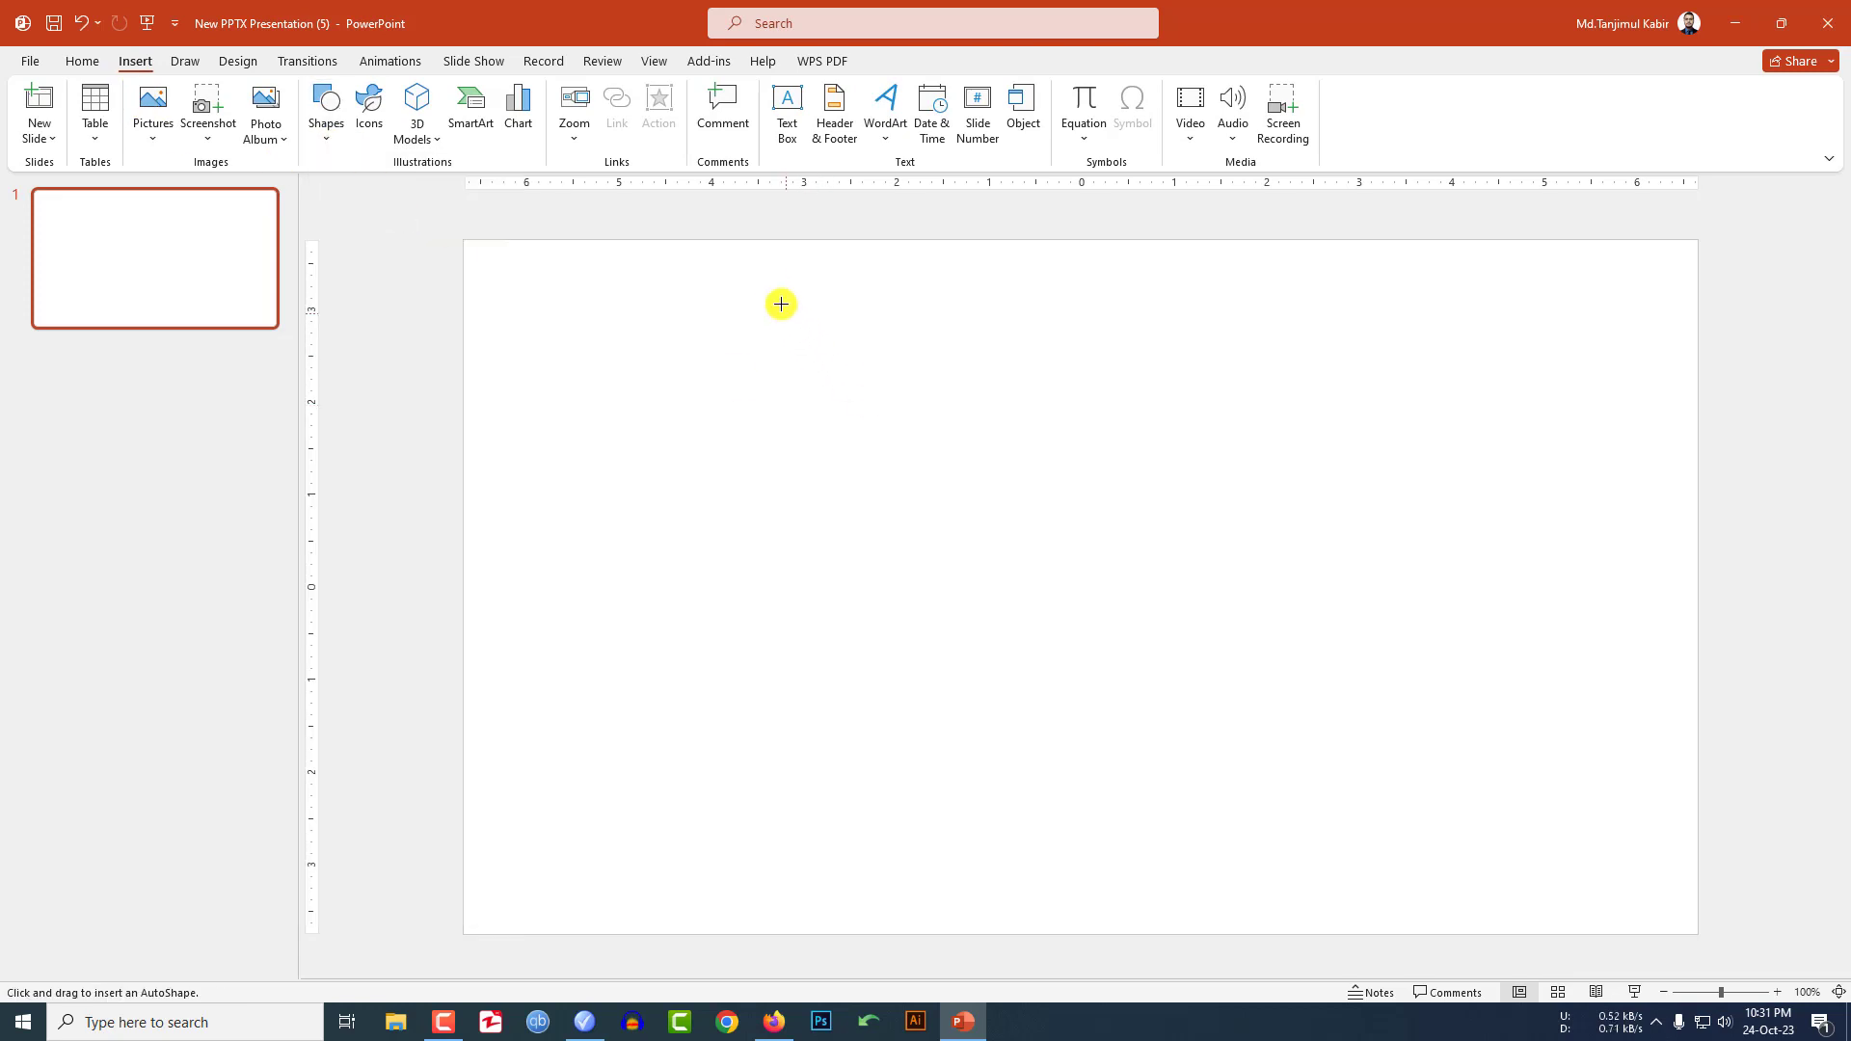
{"action": "left_click_drag", "start_coordinate": [814, 353], "coordinate": [942, 907]}
{"action": "left_click", "coordinate": [743, 116]}
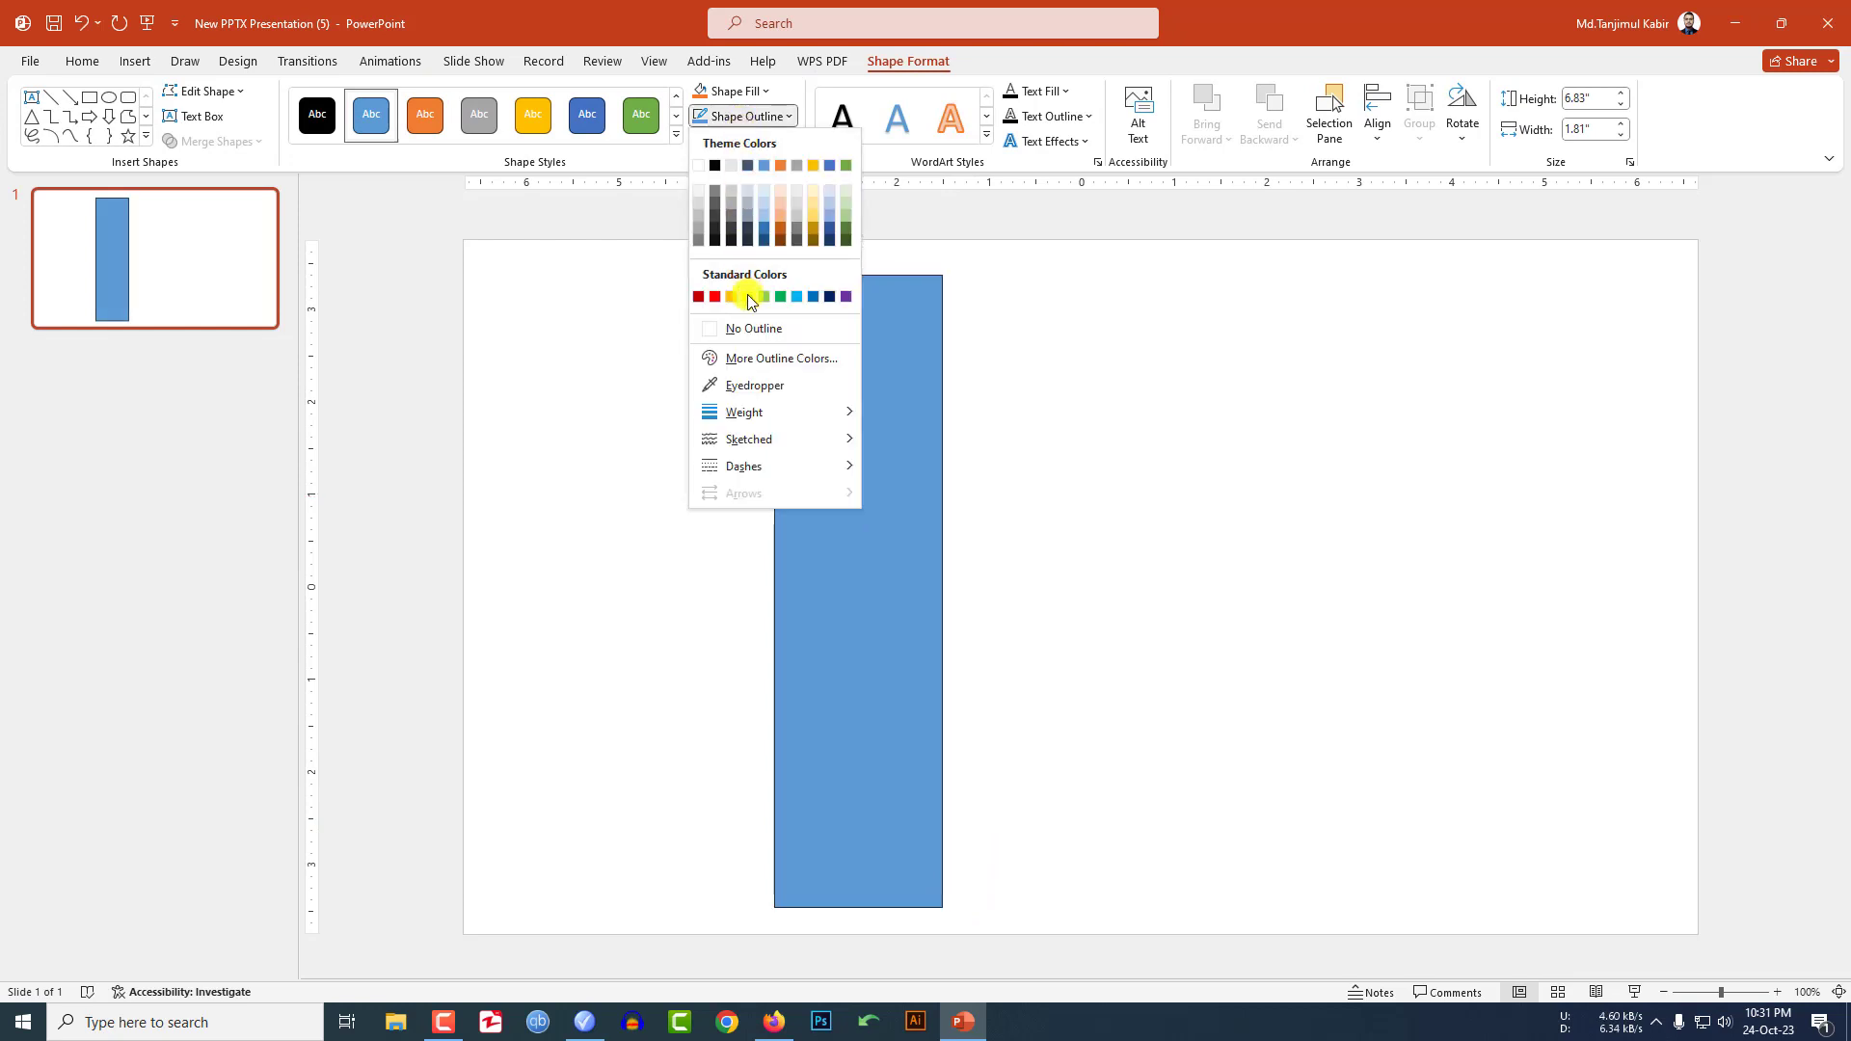
{"action": "left_click", "coordinate": [753, 330]}
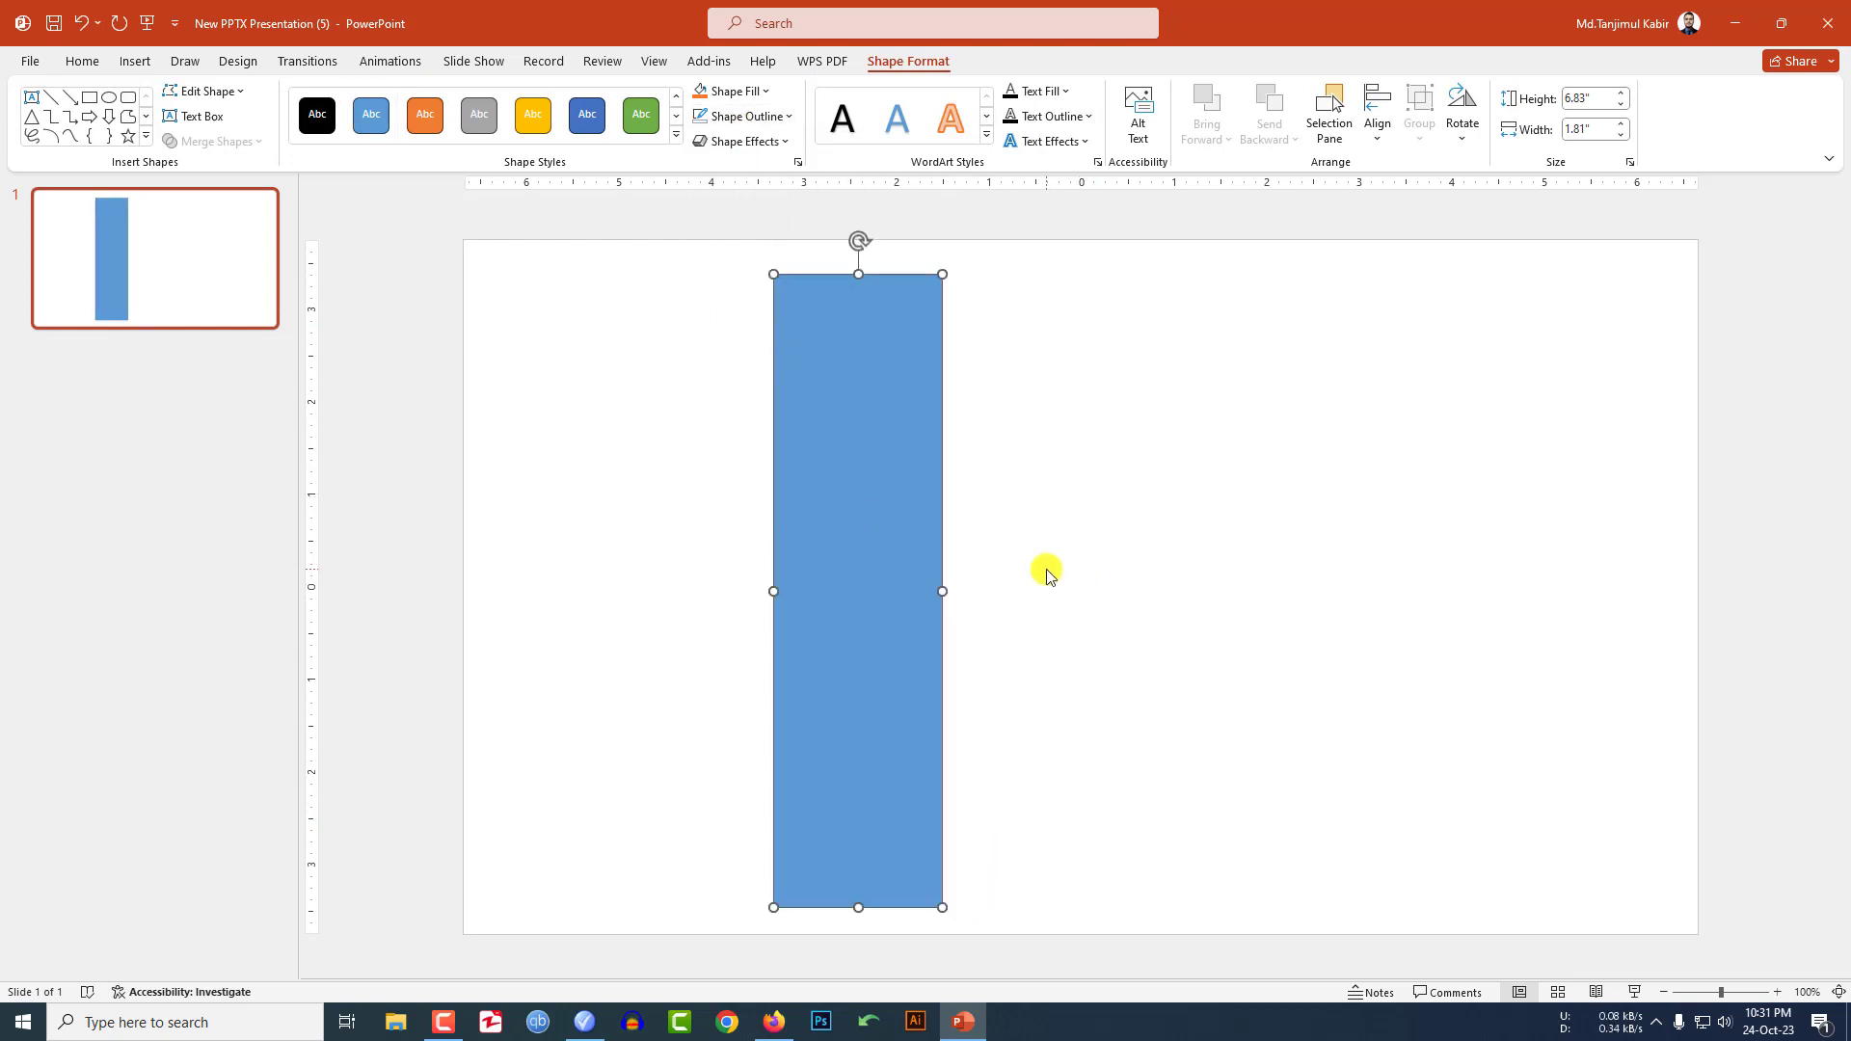
Duplicate the rectangle with Ctrl+D into six side-by-side strips of varying widths.
{"action": "key", "text": "ctrl+d"}
{"action": "left_click_drag", "start_coordinate": [888, 599], "coordinate": [1100, 589]}
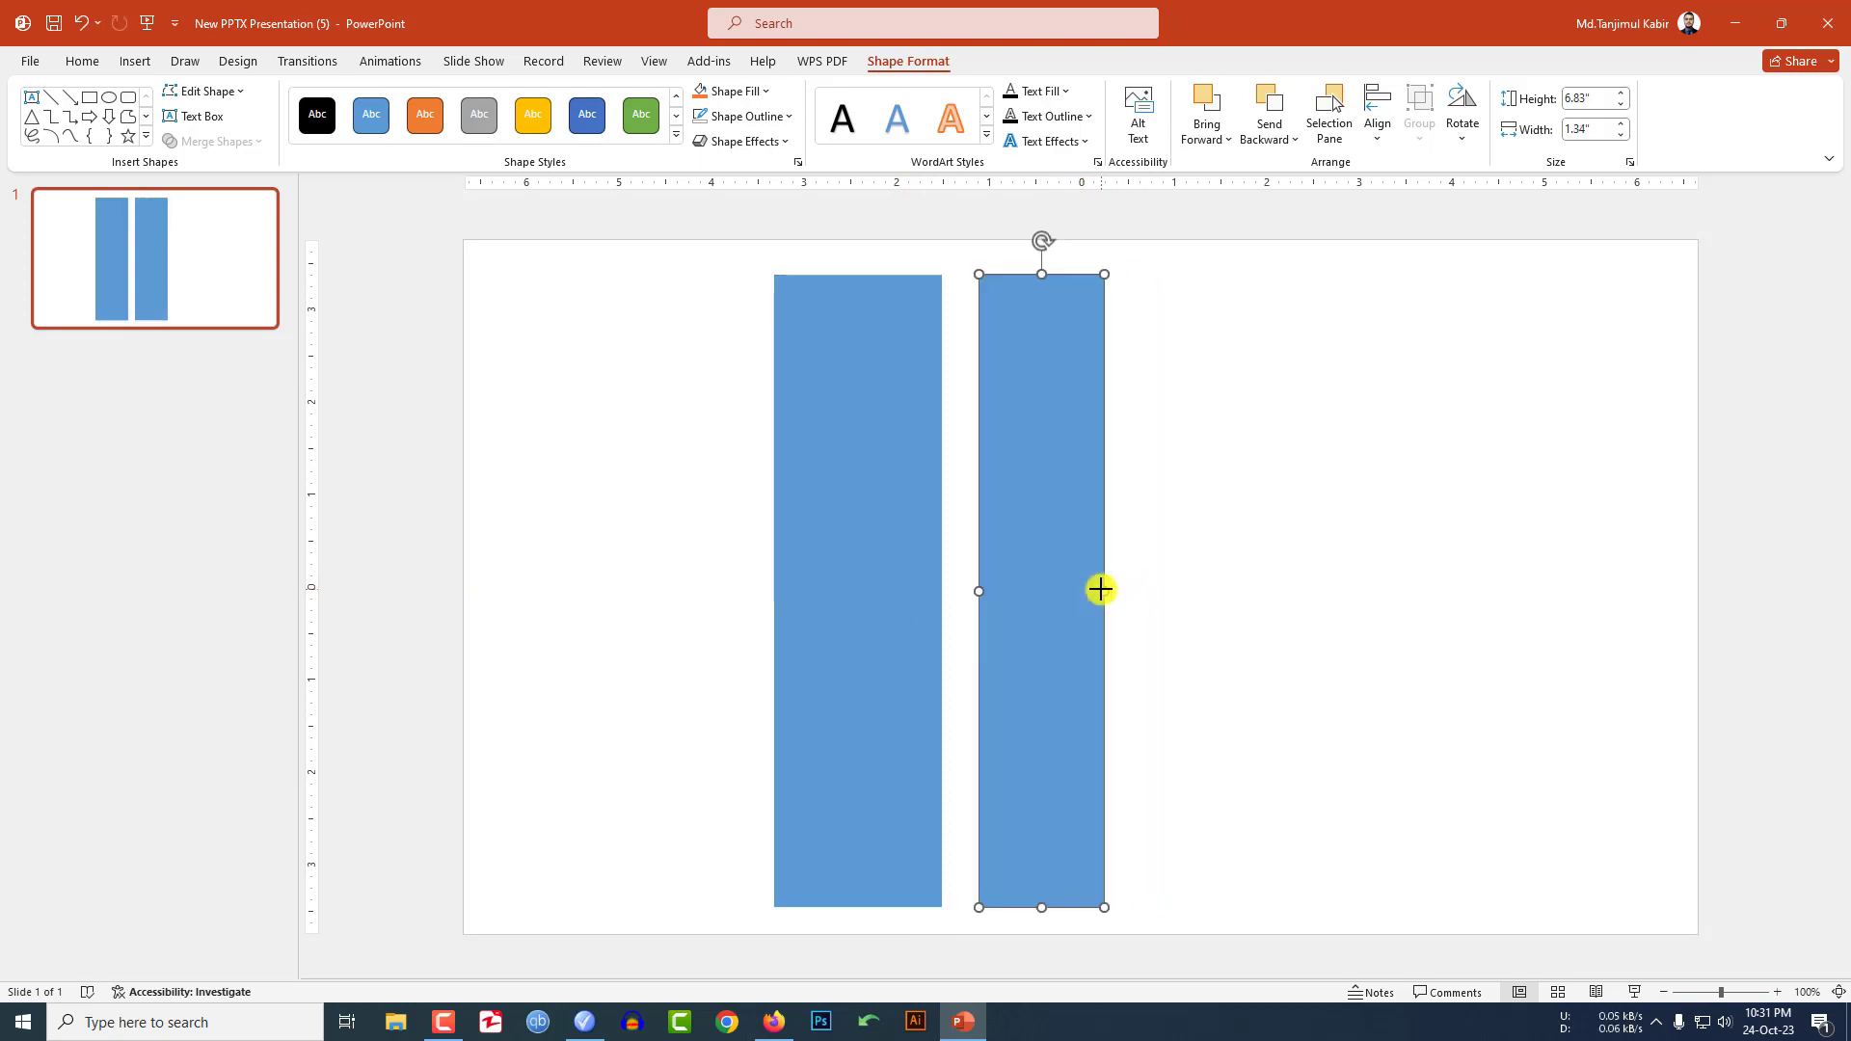
{"action": "key", "text": "ctrl+d"}
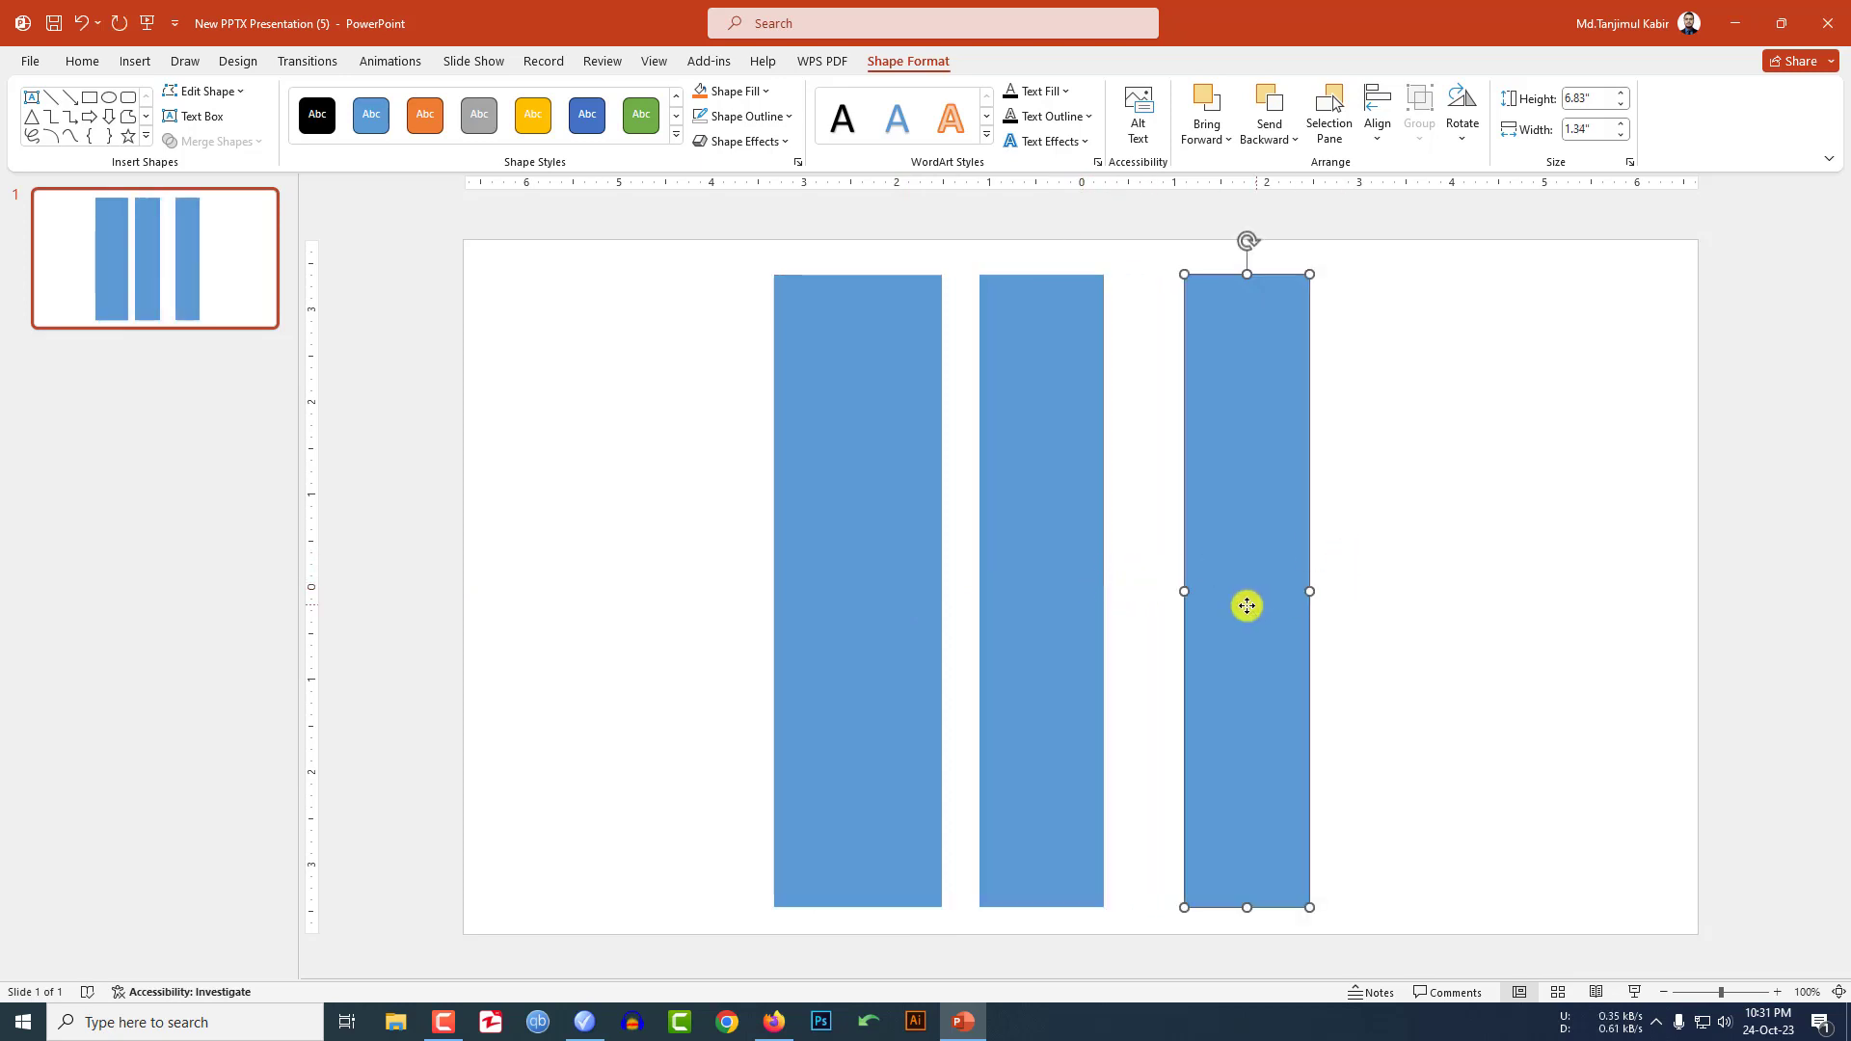
{"action": "left_click_drag", "start_coordinate": [1247, 605], "coordinate": [1442, 592]}
{"action": "key", "text": "ctrl+d"}
{"action": "key", "text": "ctrl+d"}
{"action": "key", "text": "ctrl+d"}
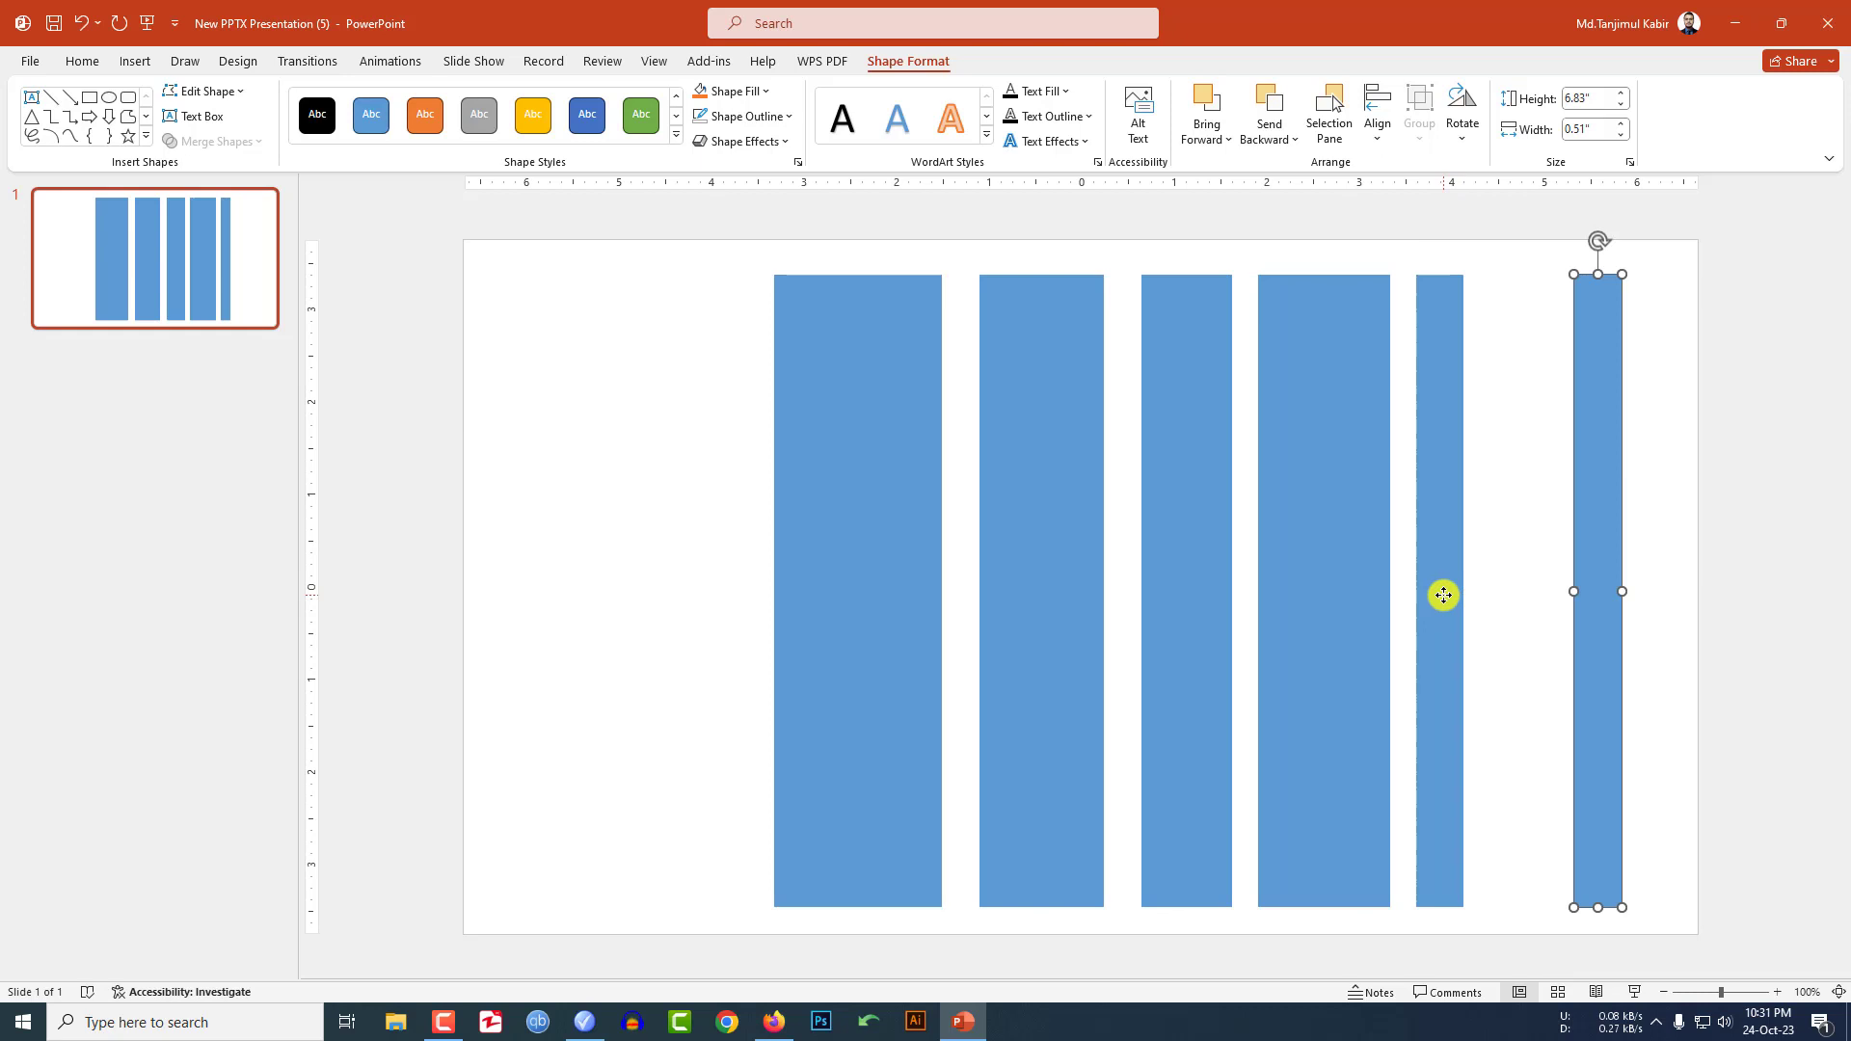
{"action": "left_click_drag", "start_coordinate": [1594, 599], "coordinate": [1521, 591]}
{"action": "left_click_drag", "start_coordinate": [1513, 598], "coordinate": [1499, 598]}
Select all six strips and apply the Perspective: Left 3-D rotation.
{"action": "left_click", "coordinate": [1513, 599]}
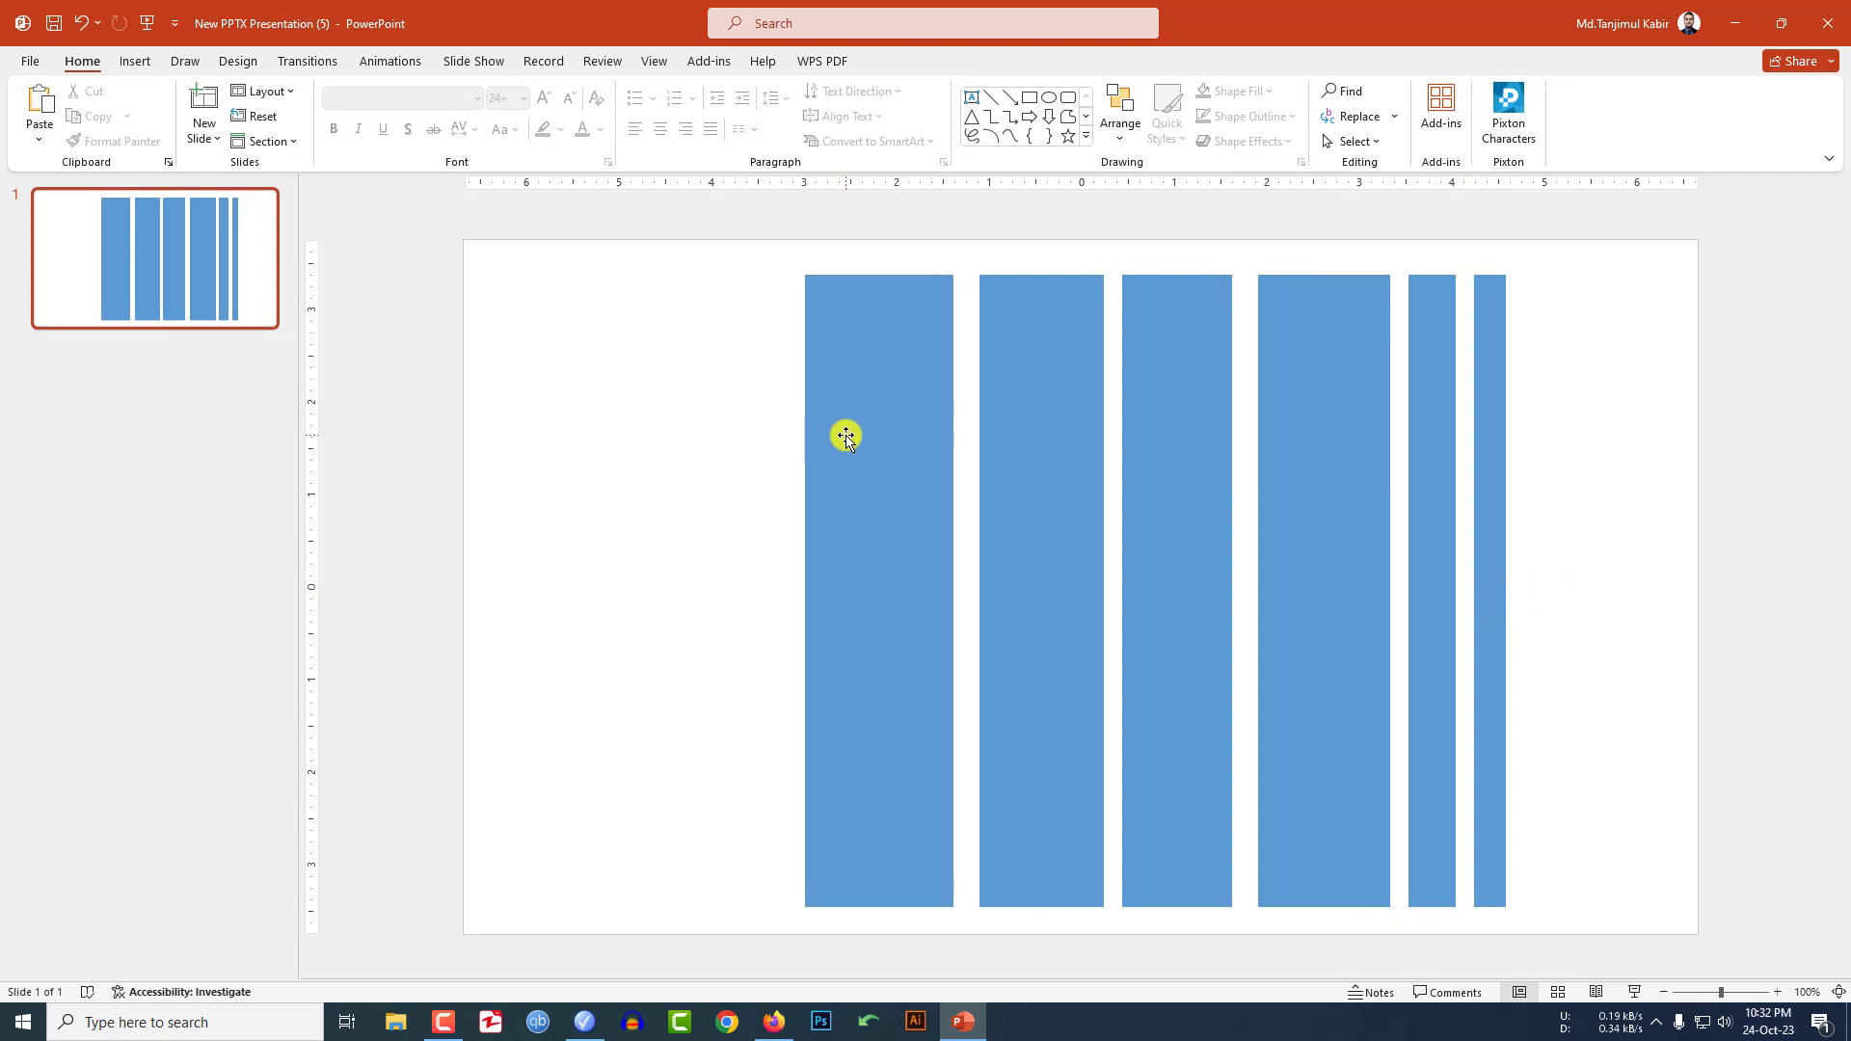
{"action": "left_click", "coordinate": [847, 434]}
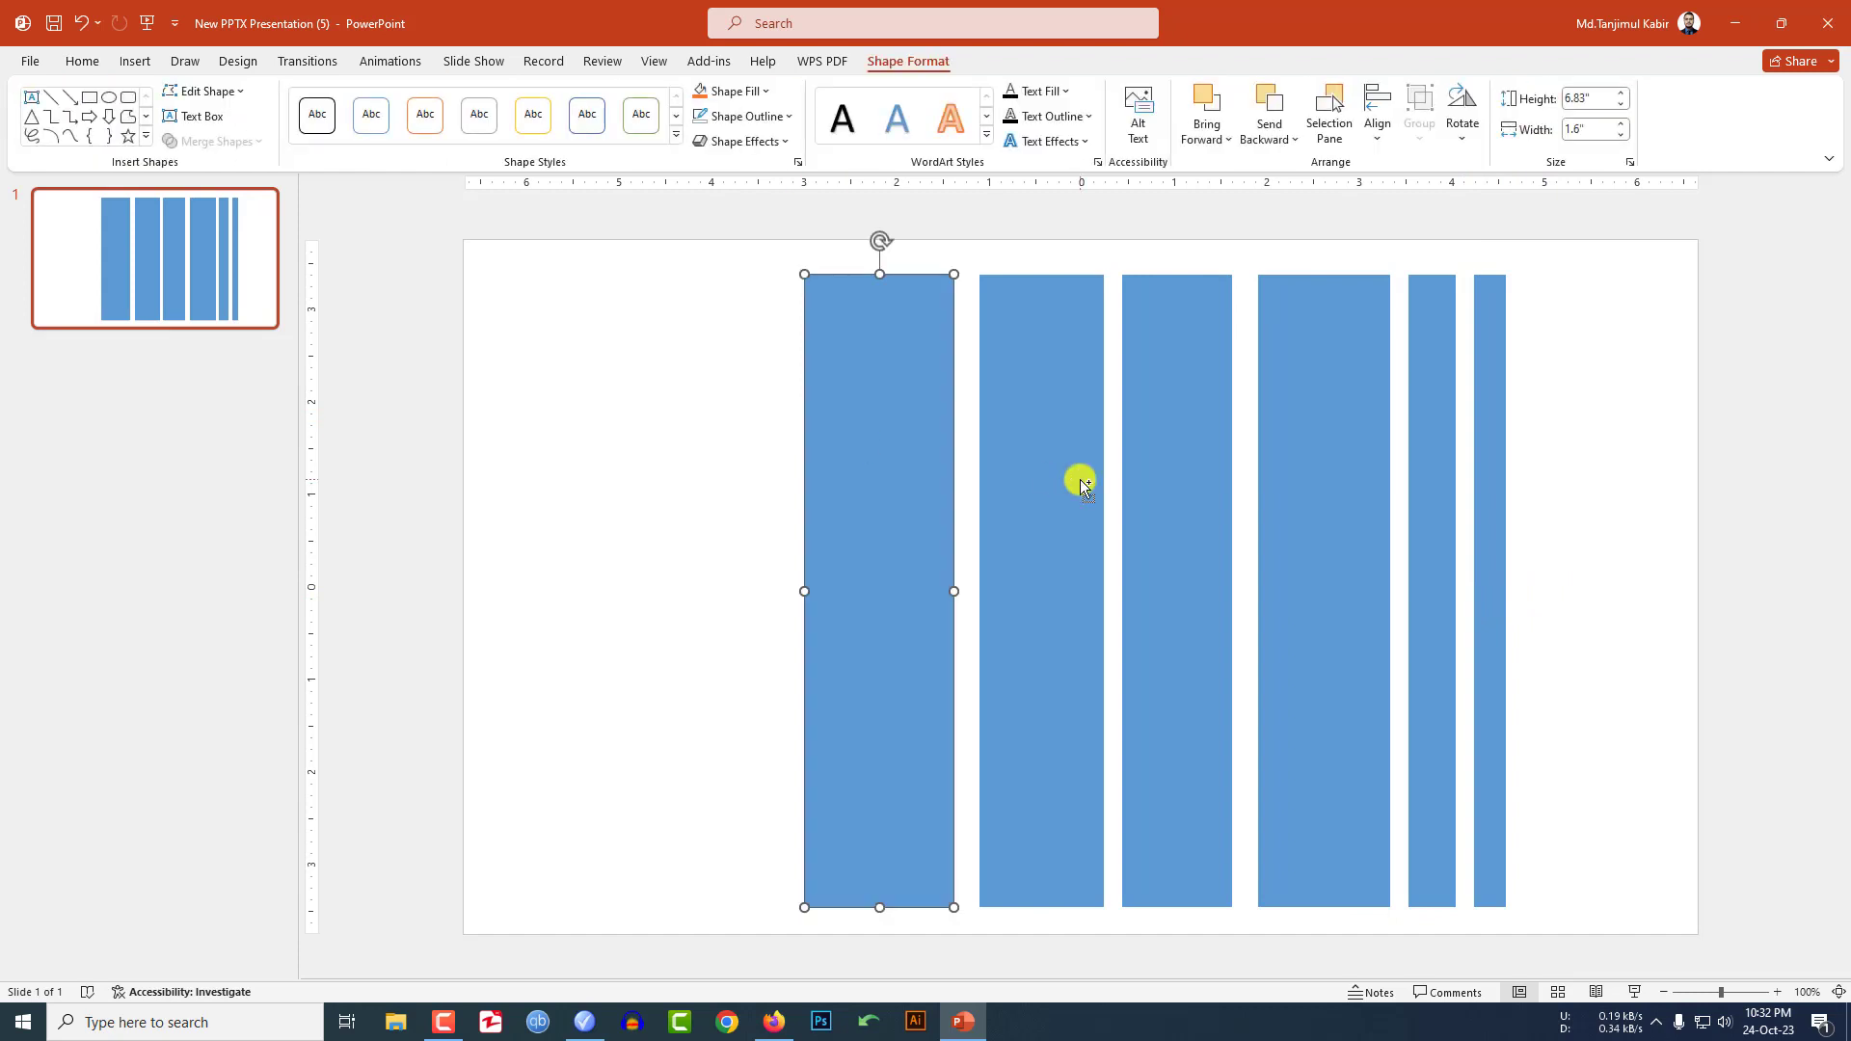
{"action": "left_click", "coordinate": [1085, 478], "text": "shift"}
{"action": "left_click", "coordinate": [1177, 471], "text": "shift"}
{"action": "left_click", "coordinate": [1332, 463], "text": "shift"}
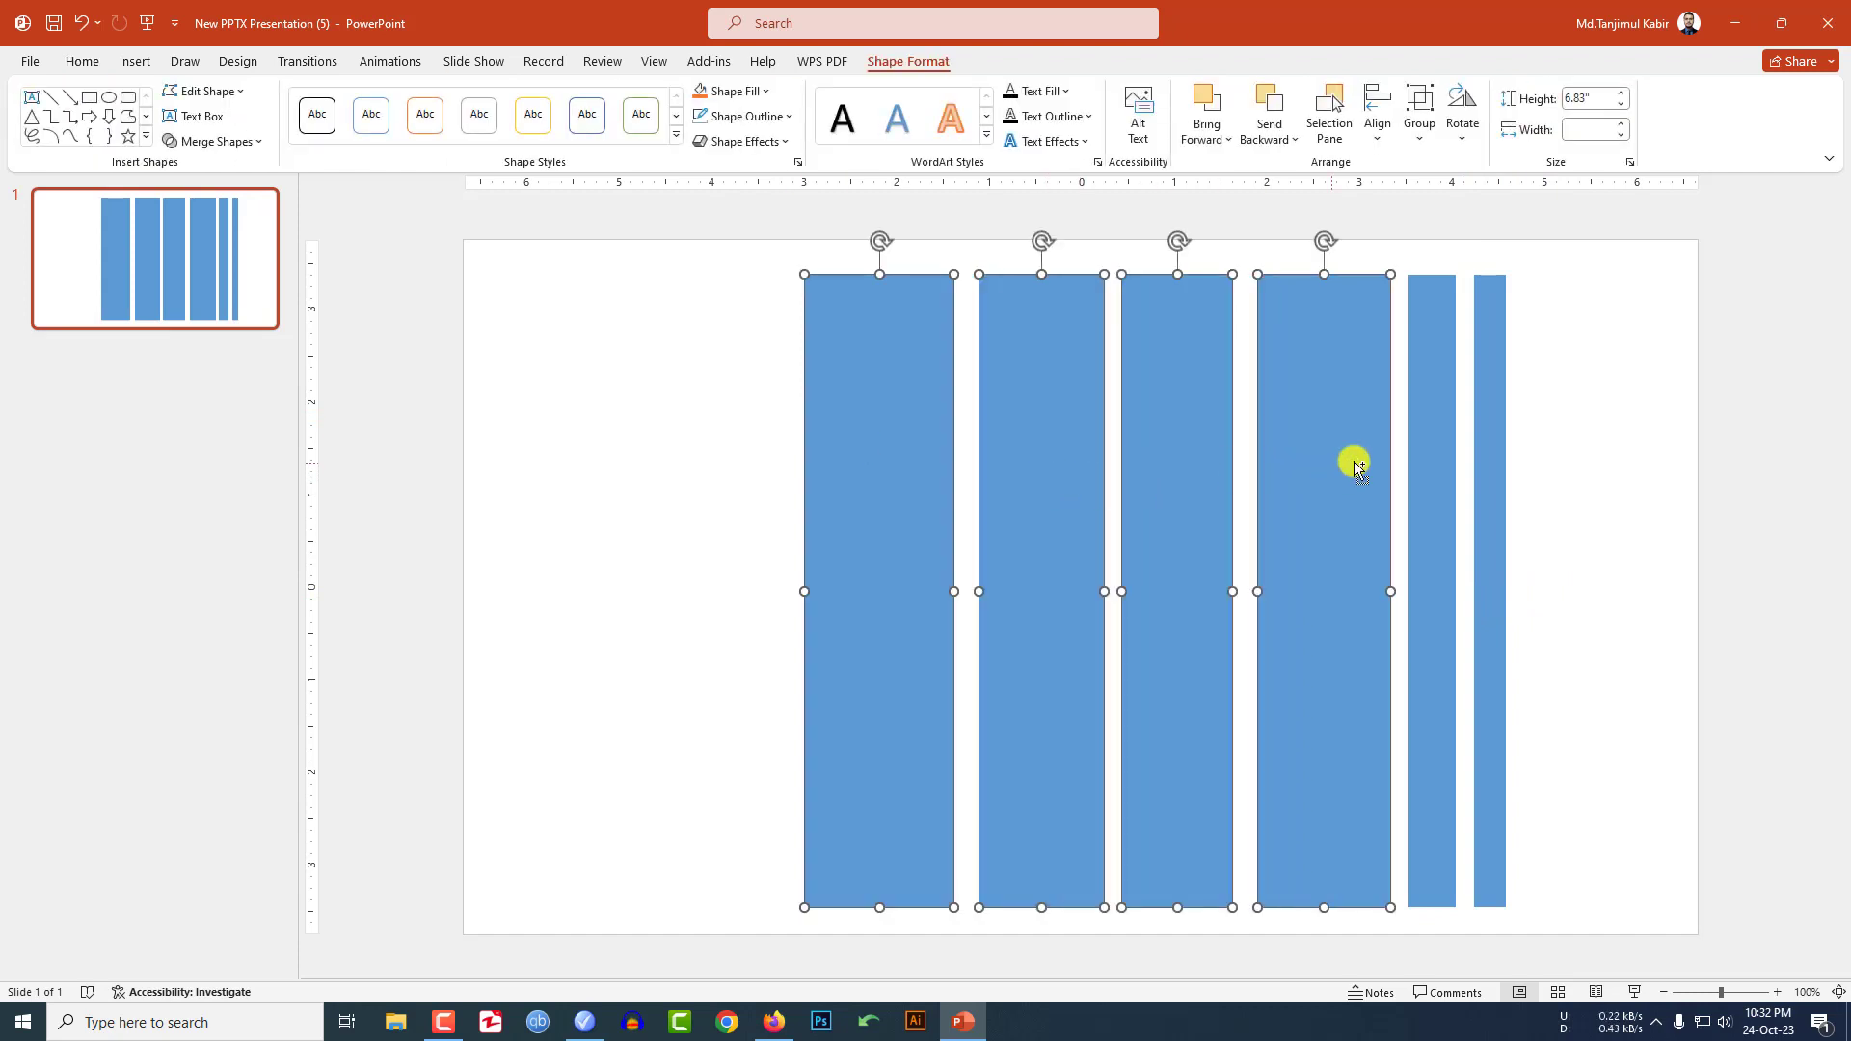
{"action": "left_click", "coordinate": [1419, 461], "text": "shift"}
{"action": "left_click", "coordinate": [1490, 458], "text": "shift"}
{"action": "left_click", "coordinate": [744, 141]}
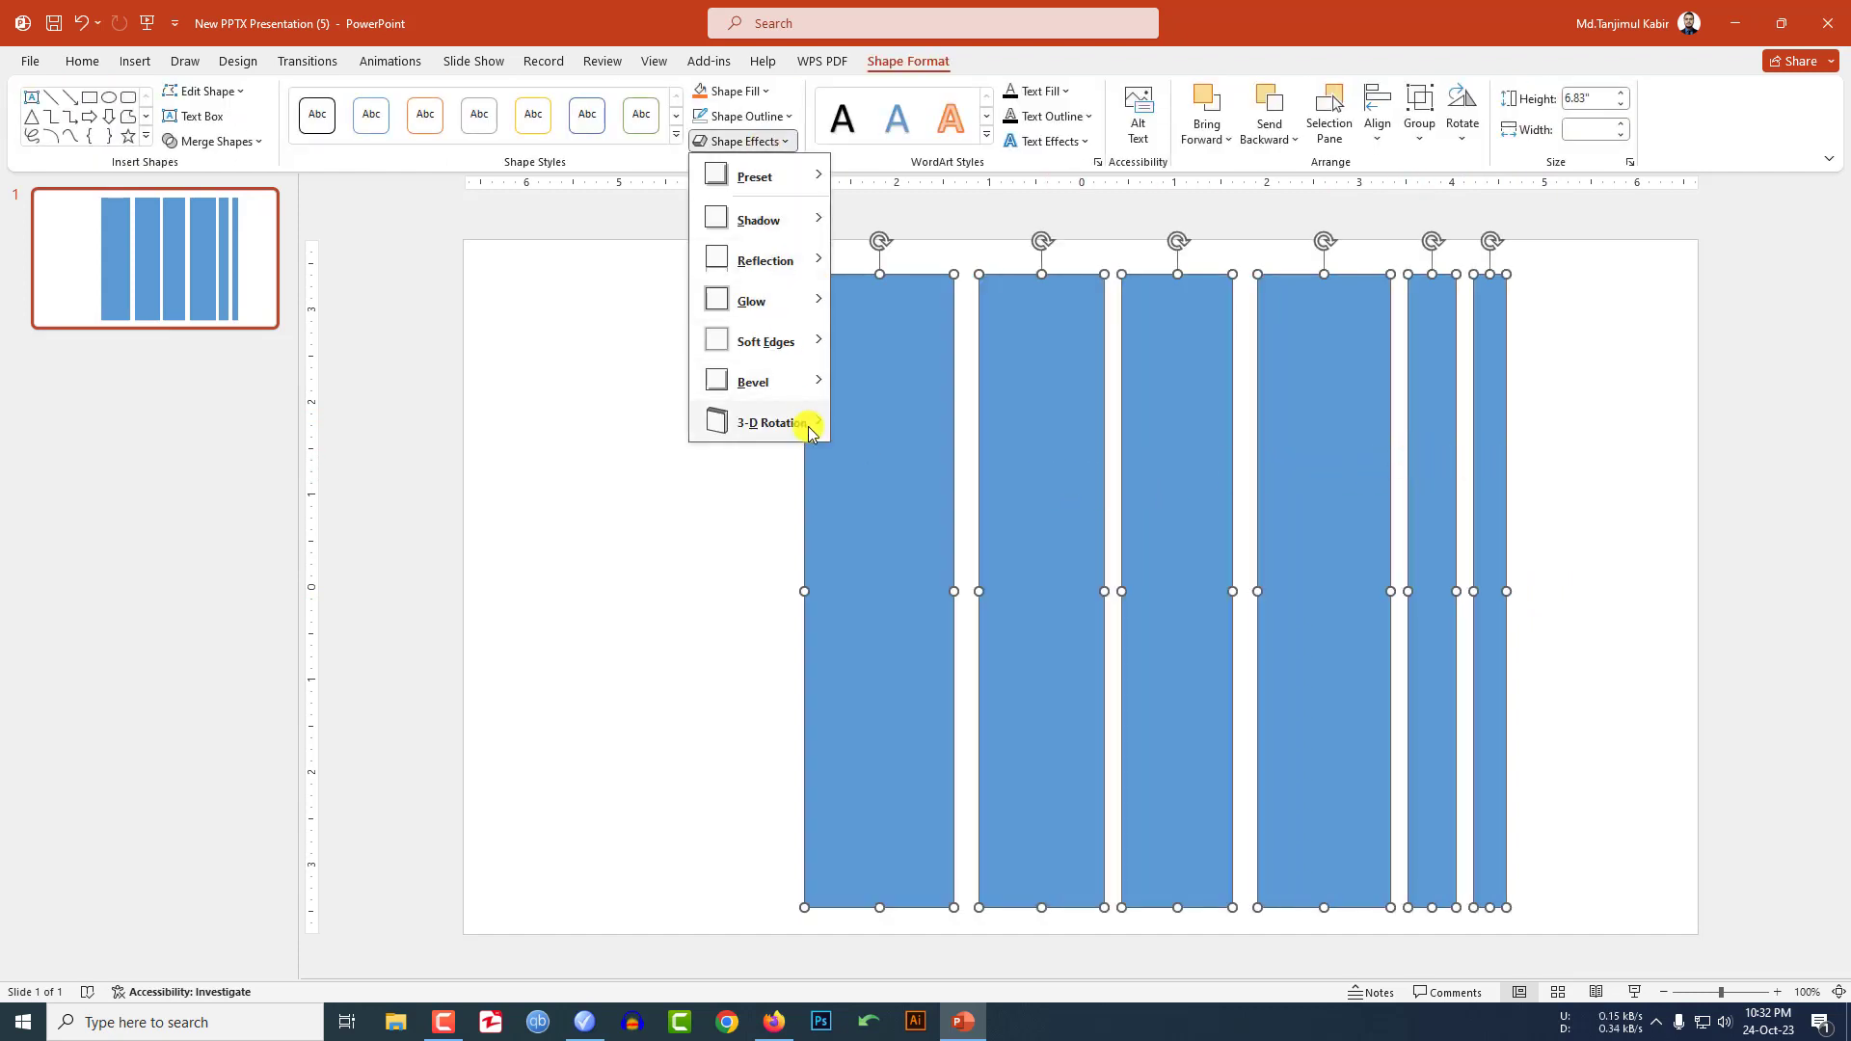
{"action": "mouse_move", "coordinate": [809, 426]}
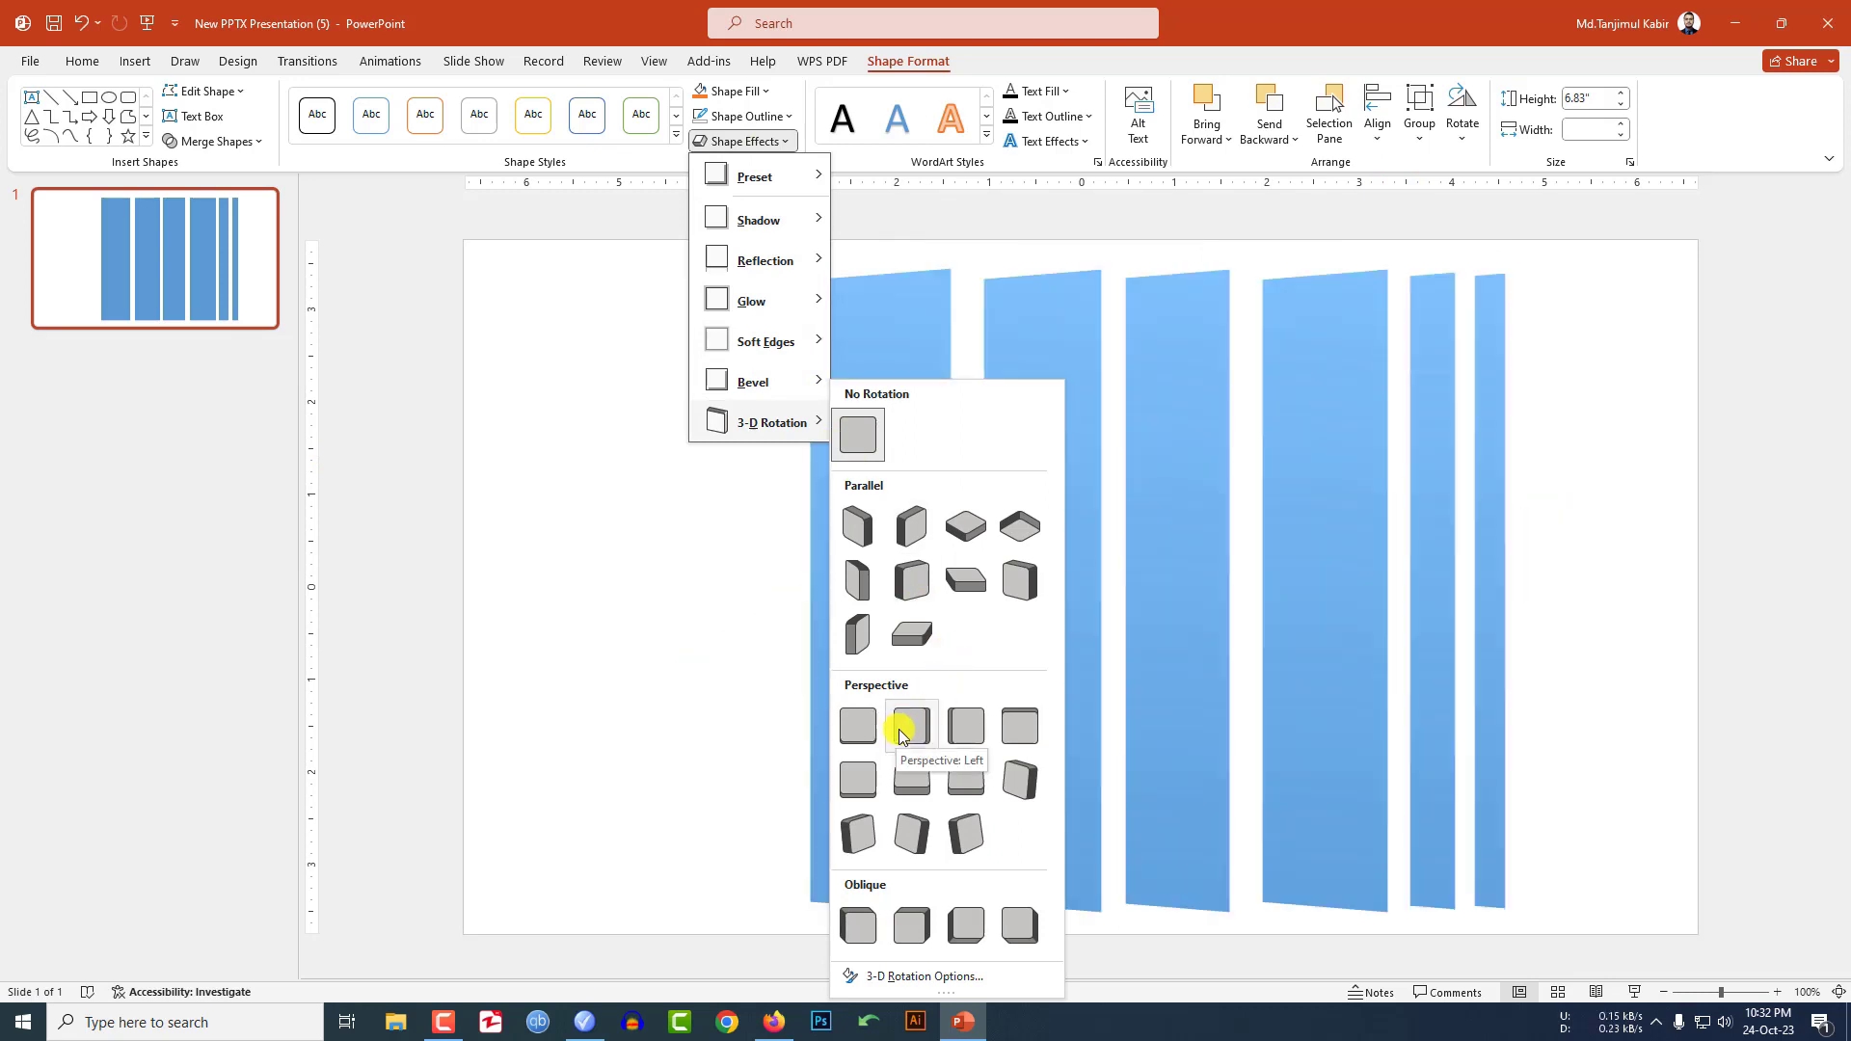
{"action": "left_click", "coordinate": [900, 735]}
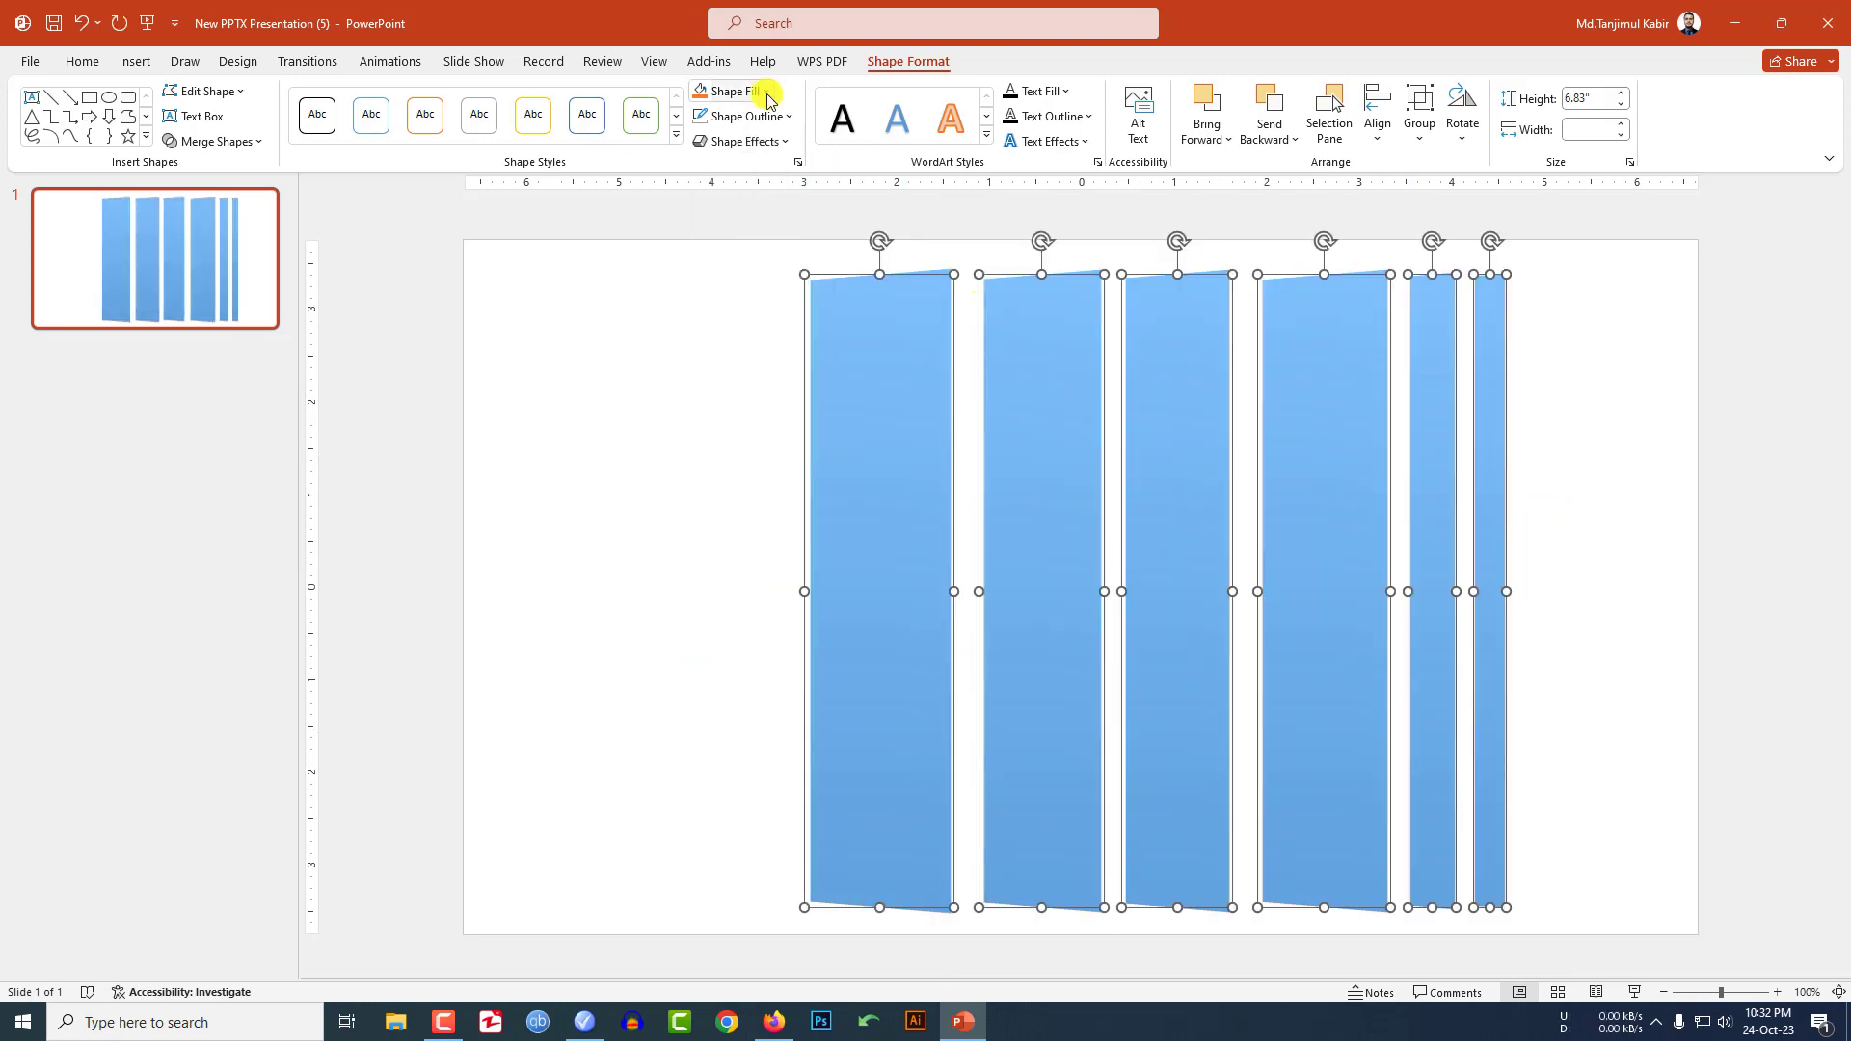
Add an outer shadow to the strips, group them and shift the group right.
{"action": "left_click", "coordinate": [777, 141]}
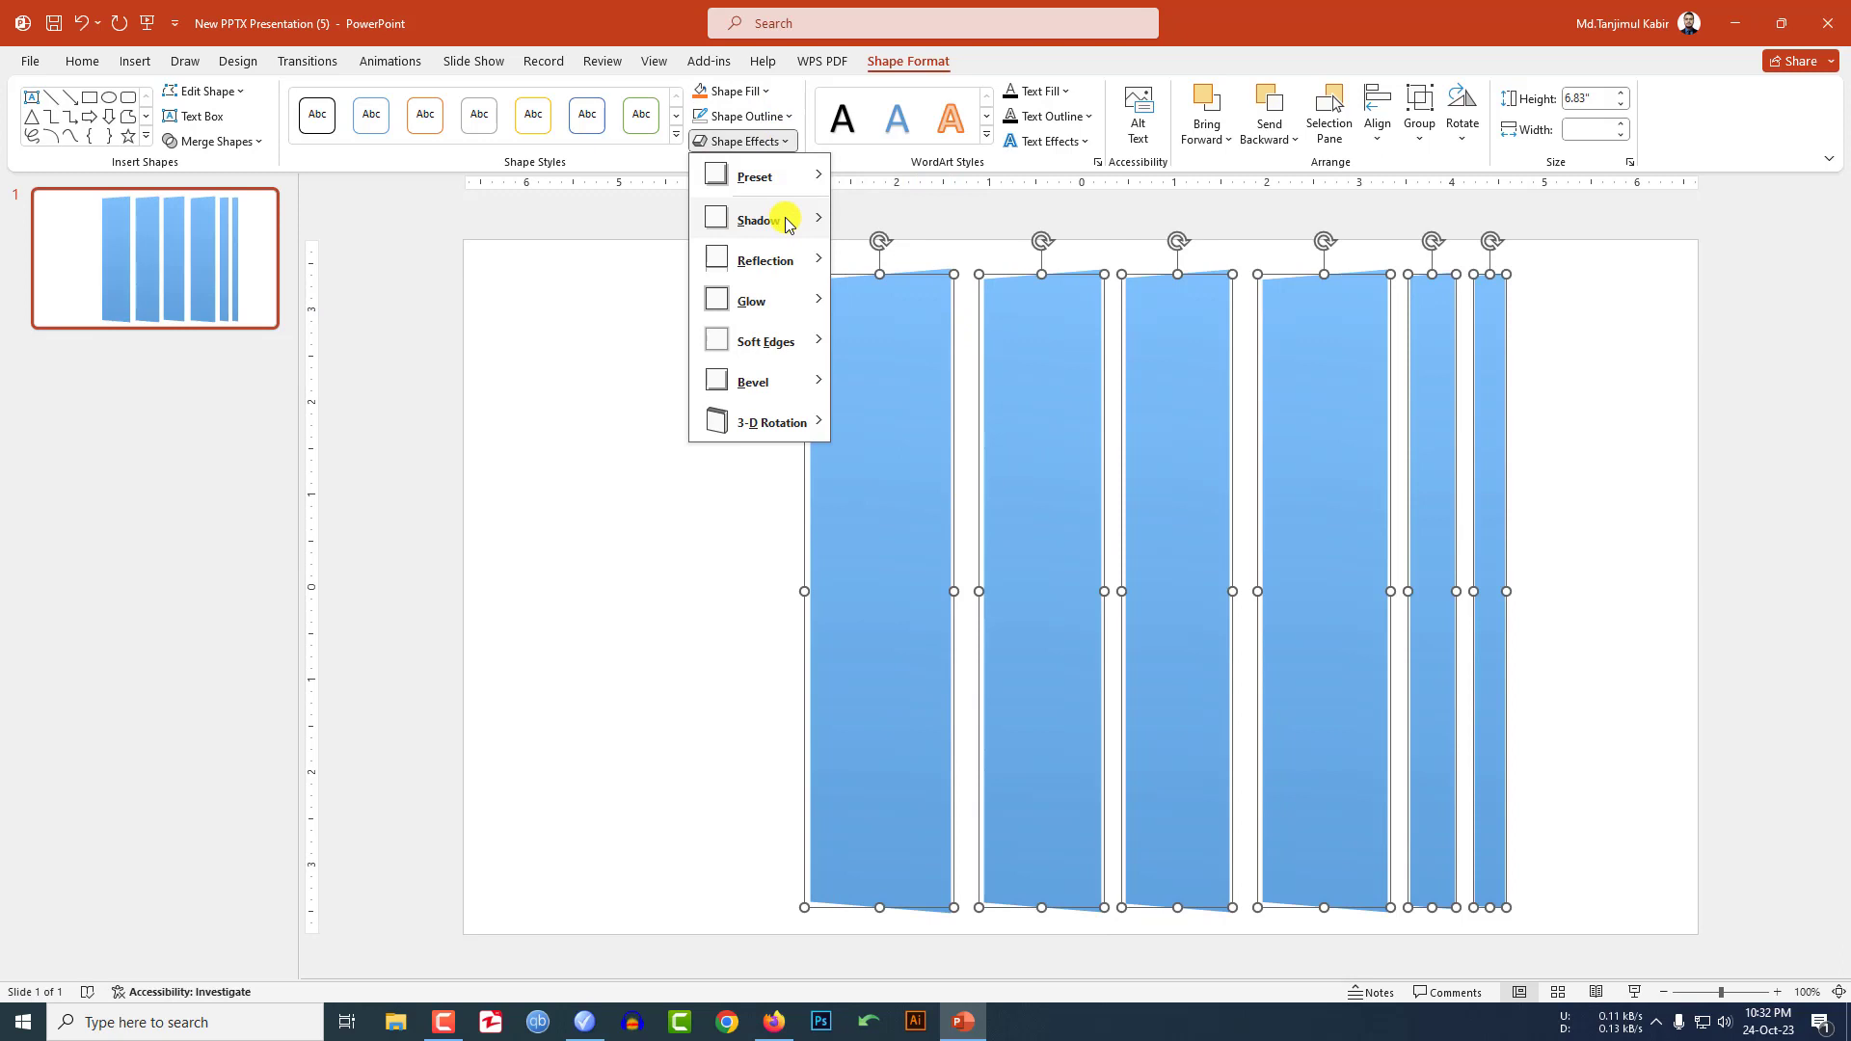
{"action": "mouse_move", "coordinate": [786, 223]}
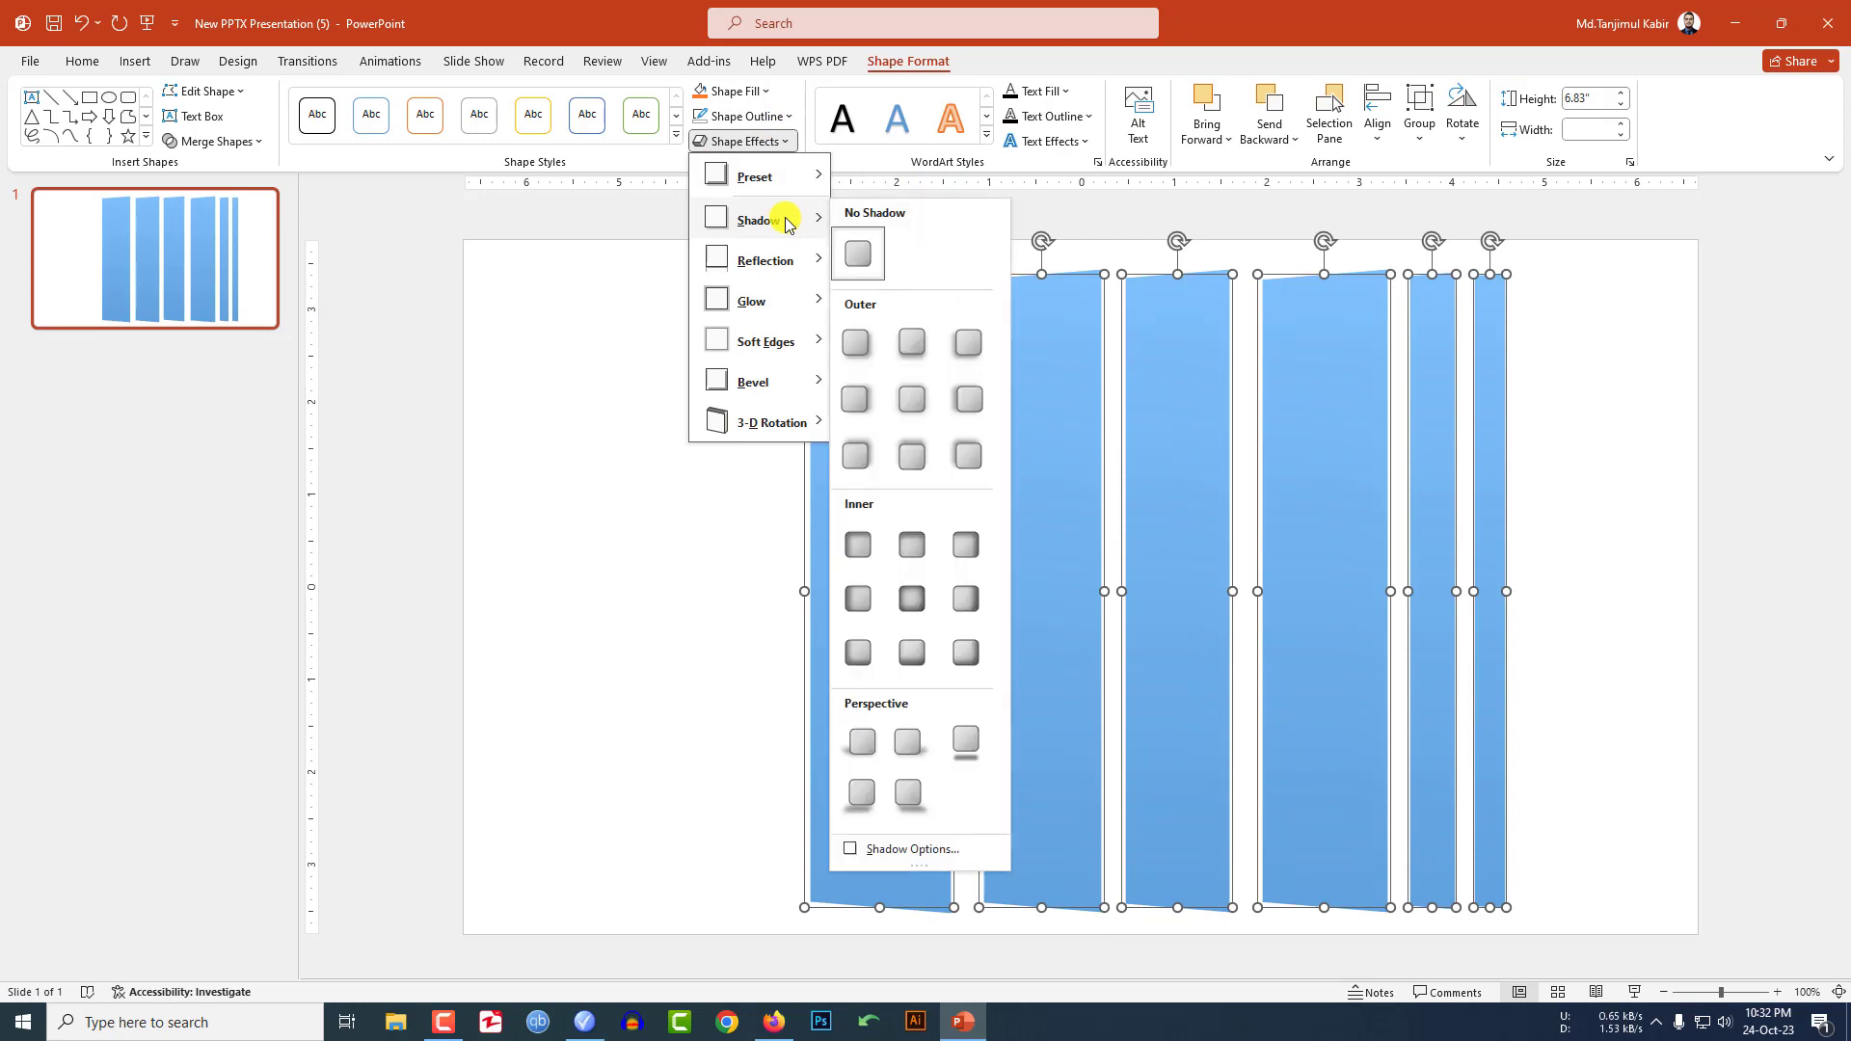
{"action": "left_click", "coordinate": [916, 397]}
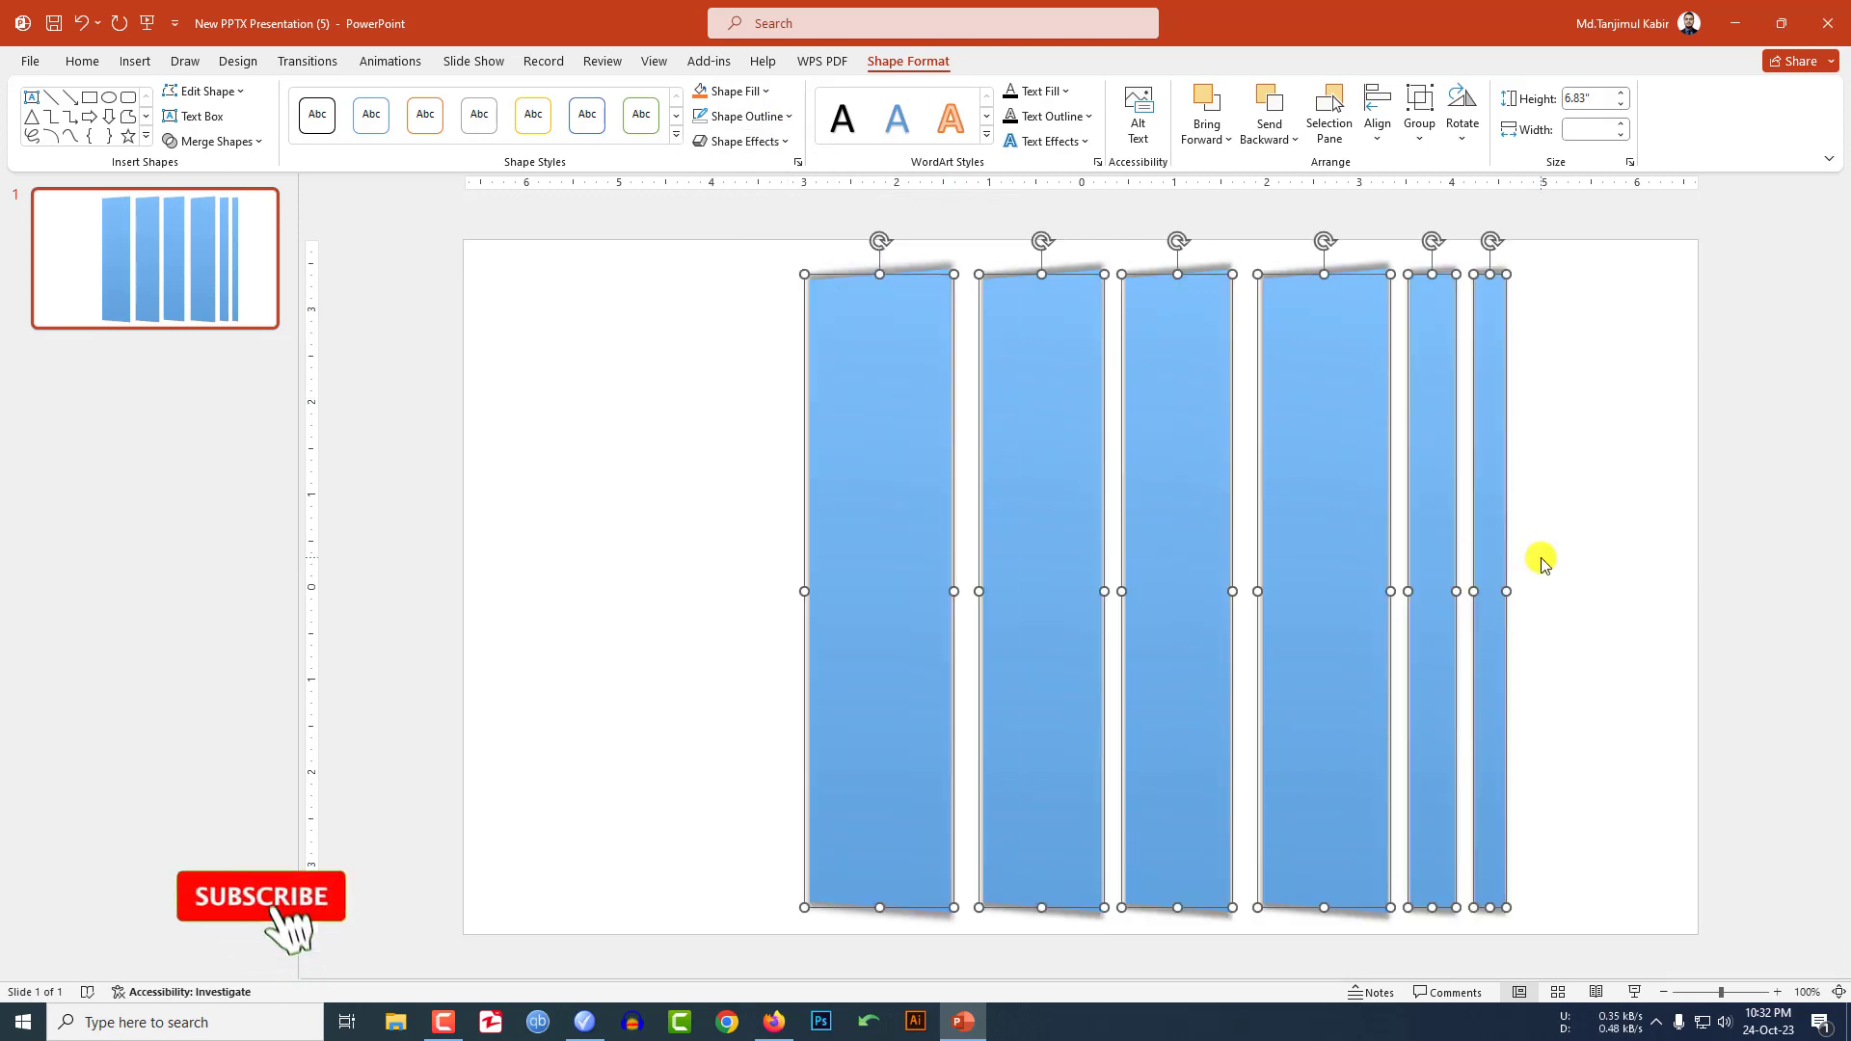
{"action": "key", "text": "ctrl+g"}
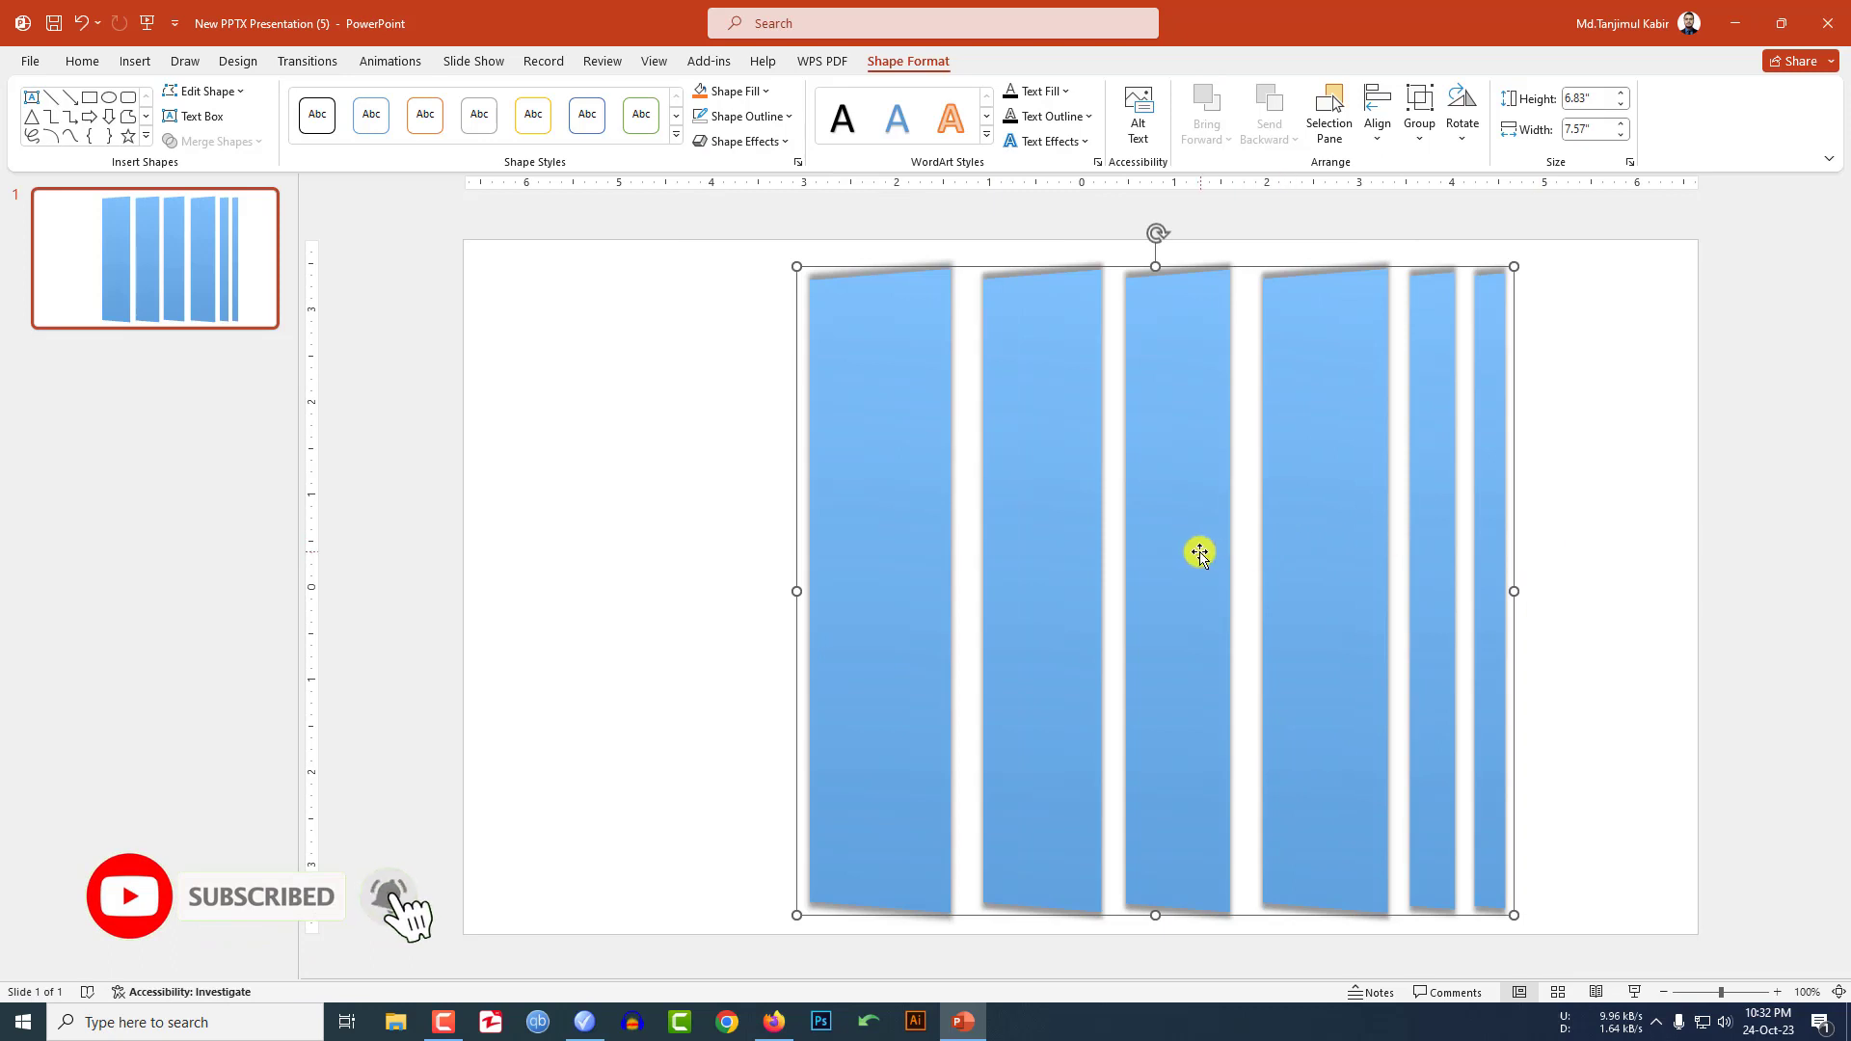
{"action": "left_click_drag", "start_coordinate": [1200, 552], "coordinate": [1352, 552]}
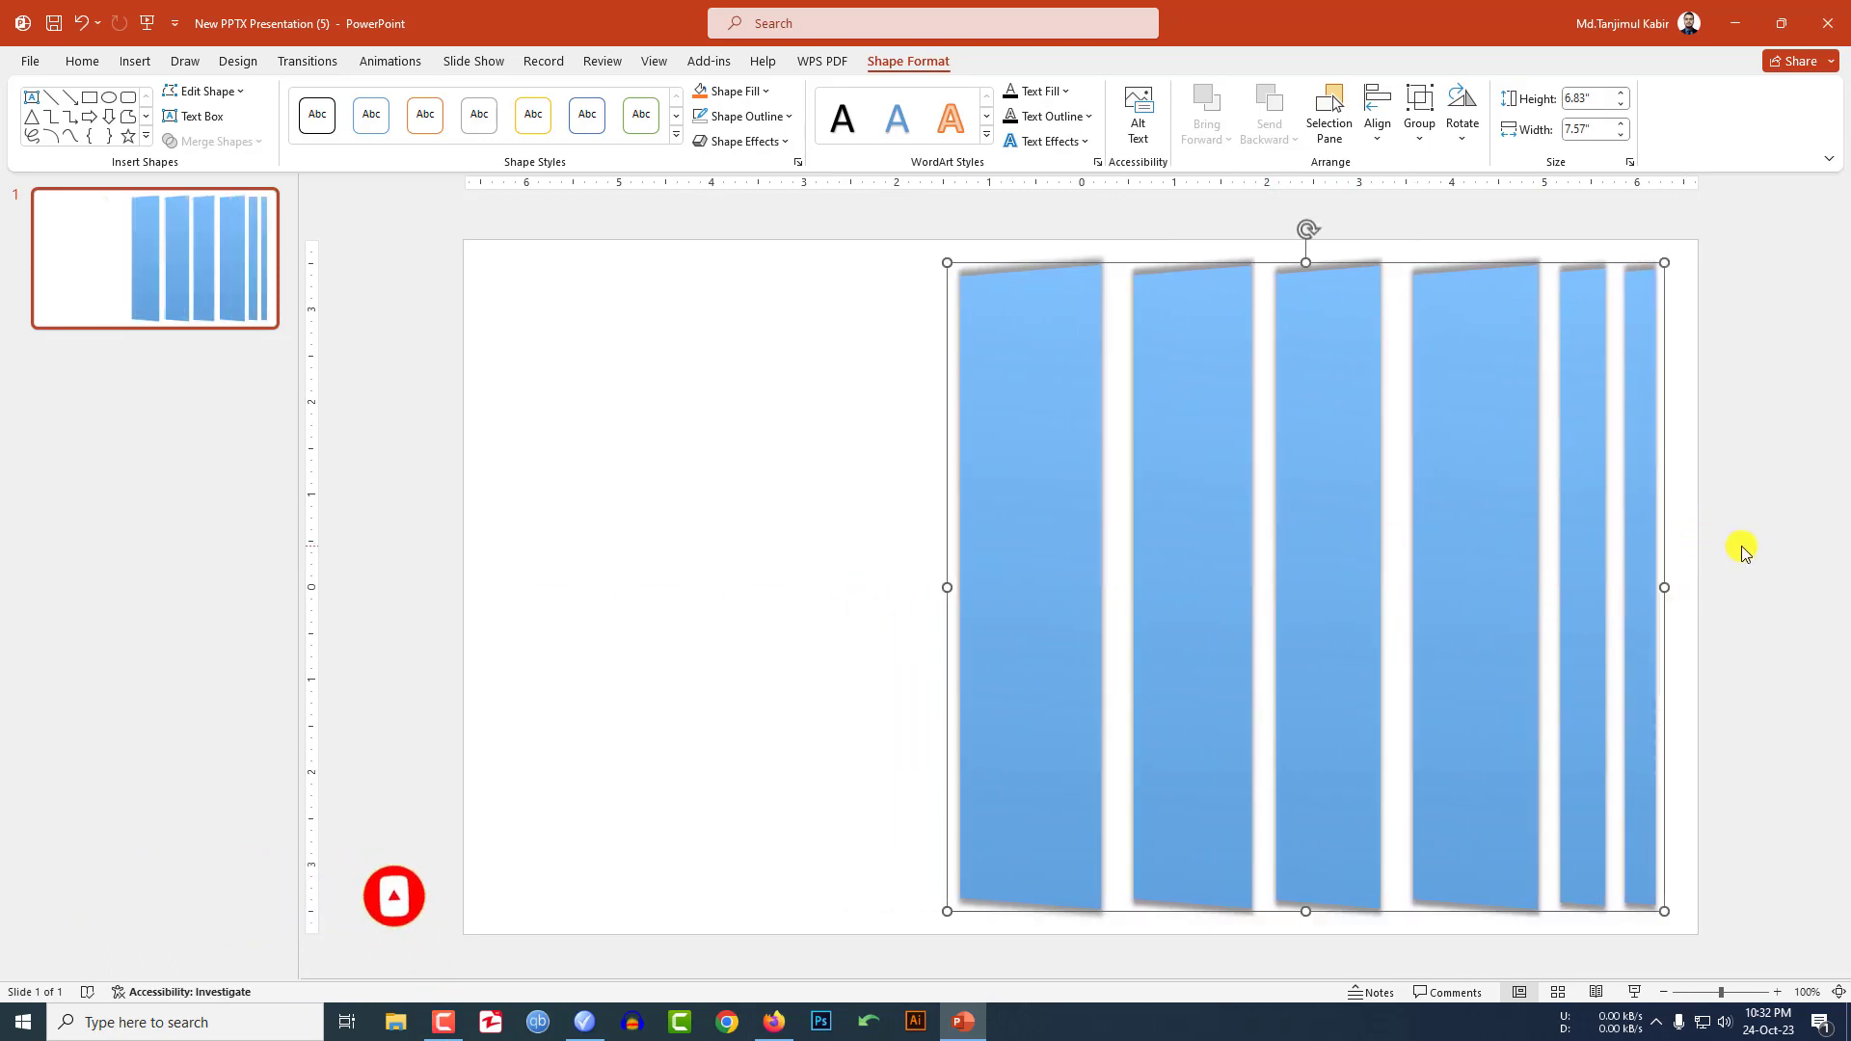
Draw a text box at the top left and type the OCEAN title.
{"action": "left_click", "coordinate": [675, 461]}
{"action": "left_click", "coordinate": [135, 61]}
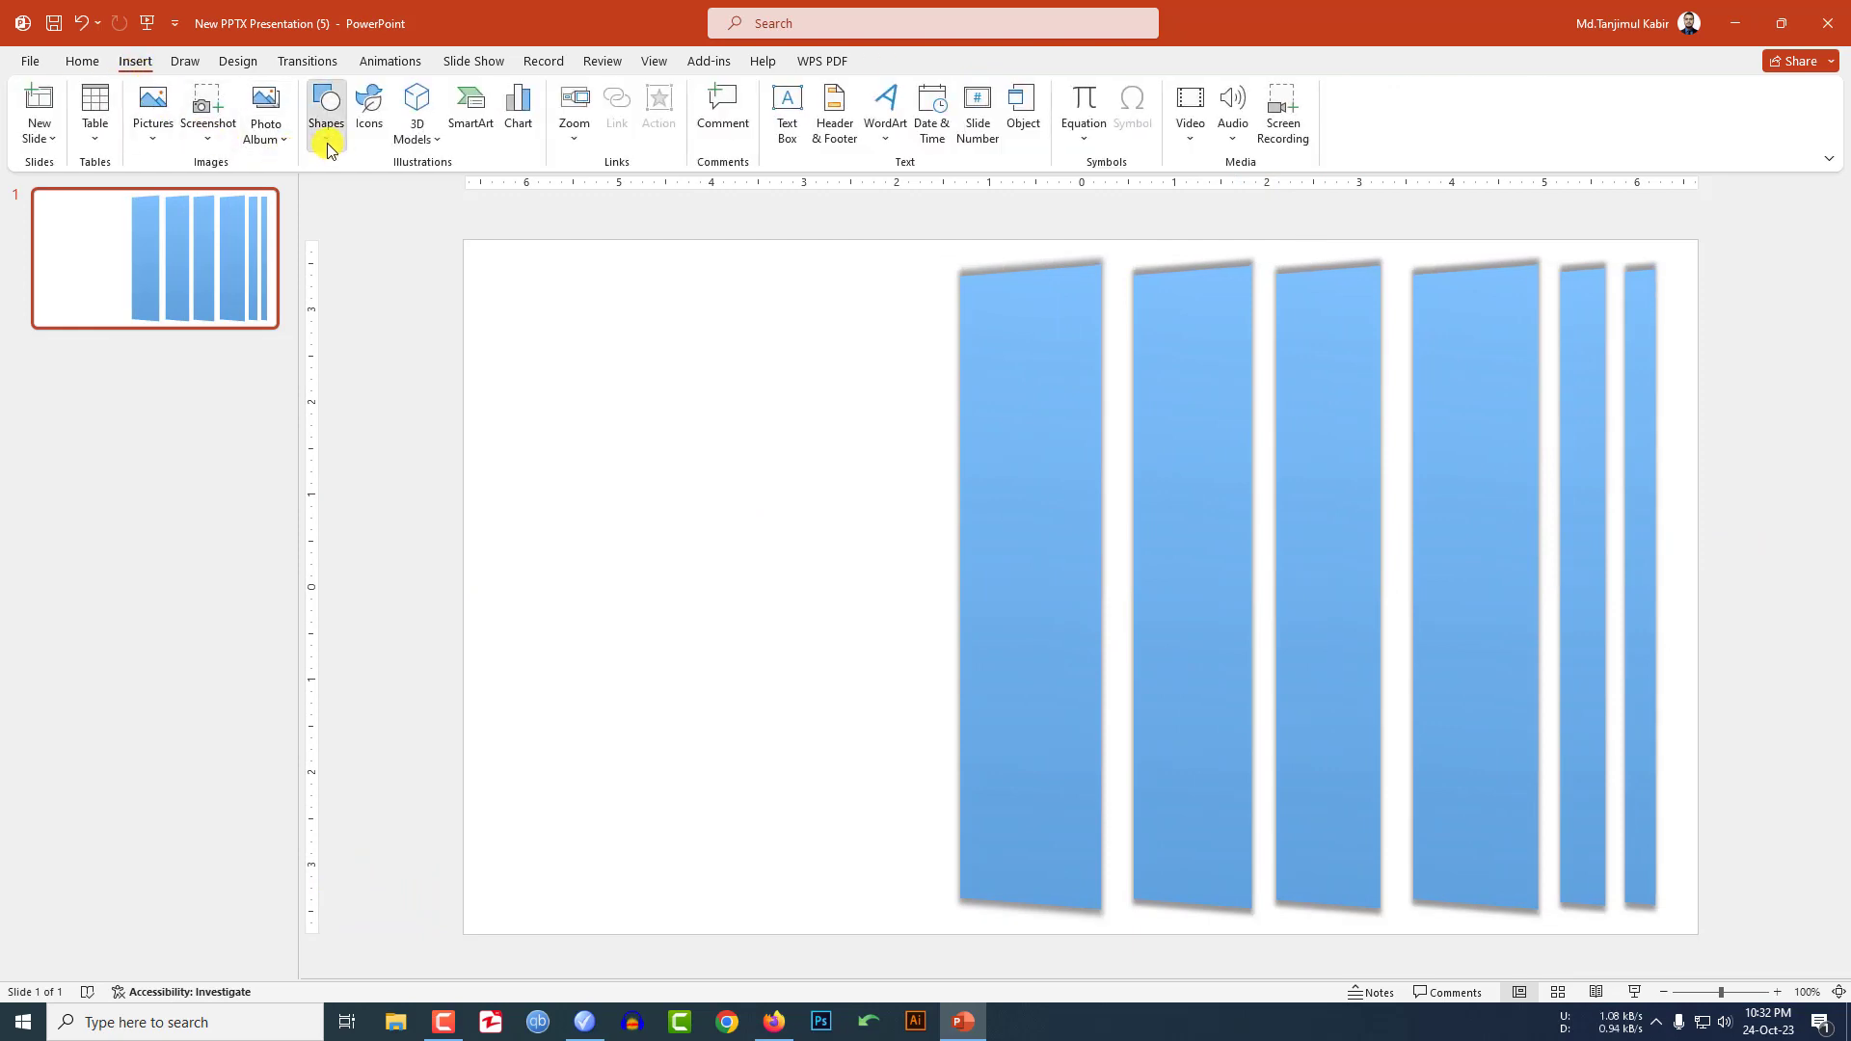
{"action": "left_click", "coordinate": [328, 135]}
{"action": "left_click", "coordinate": [320, 198]}
{"action": "left_click_drag", "start_coordinate": [530, 302], "coordinate": [868, 392]}
{"action": "type", "text": "OCEN"}
Set the title to LEMON MILK at 66 pt and widen the box to fit.
{"action": "key", "text": "ctrl+a"}
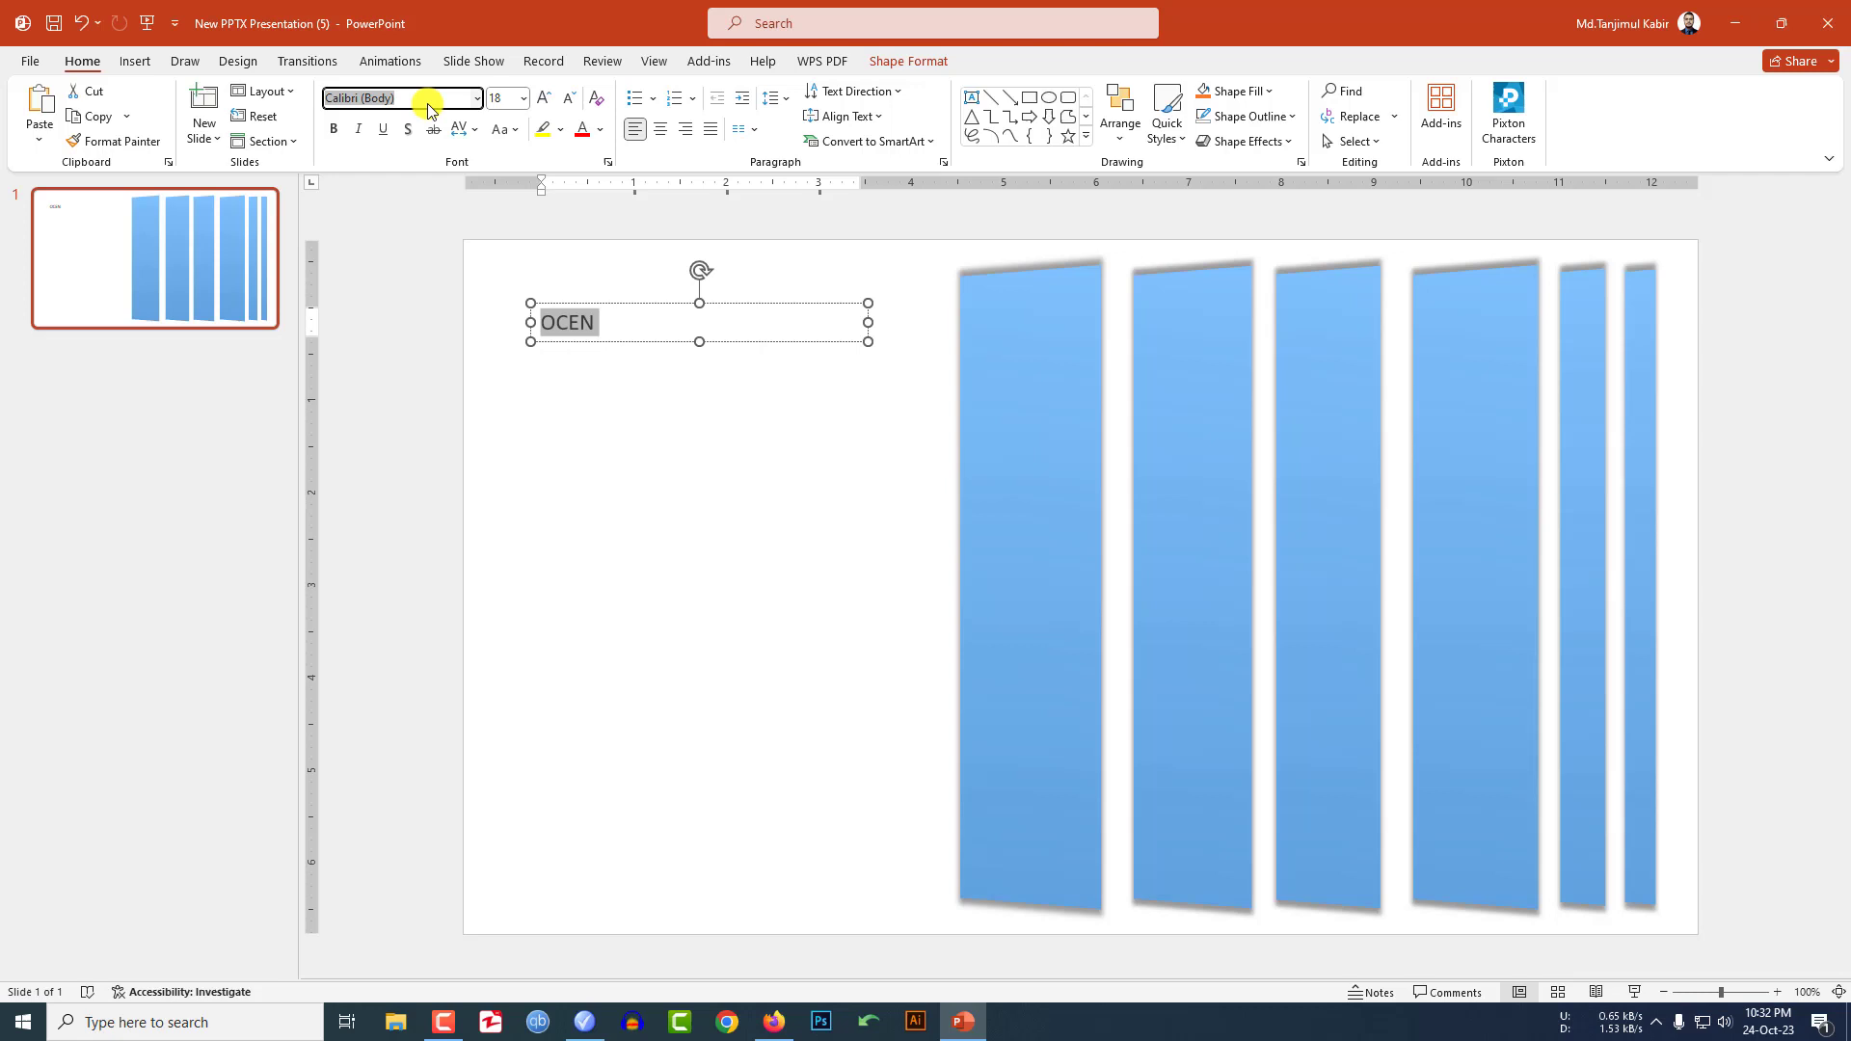
{"action": "type", "text": "LEMON MILK"}
{"action": "key", "text": "Return"}
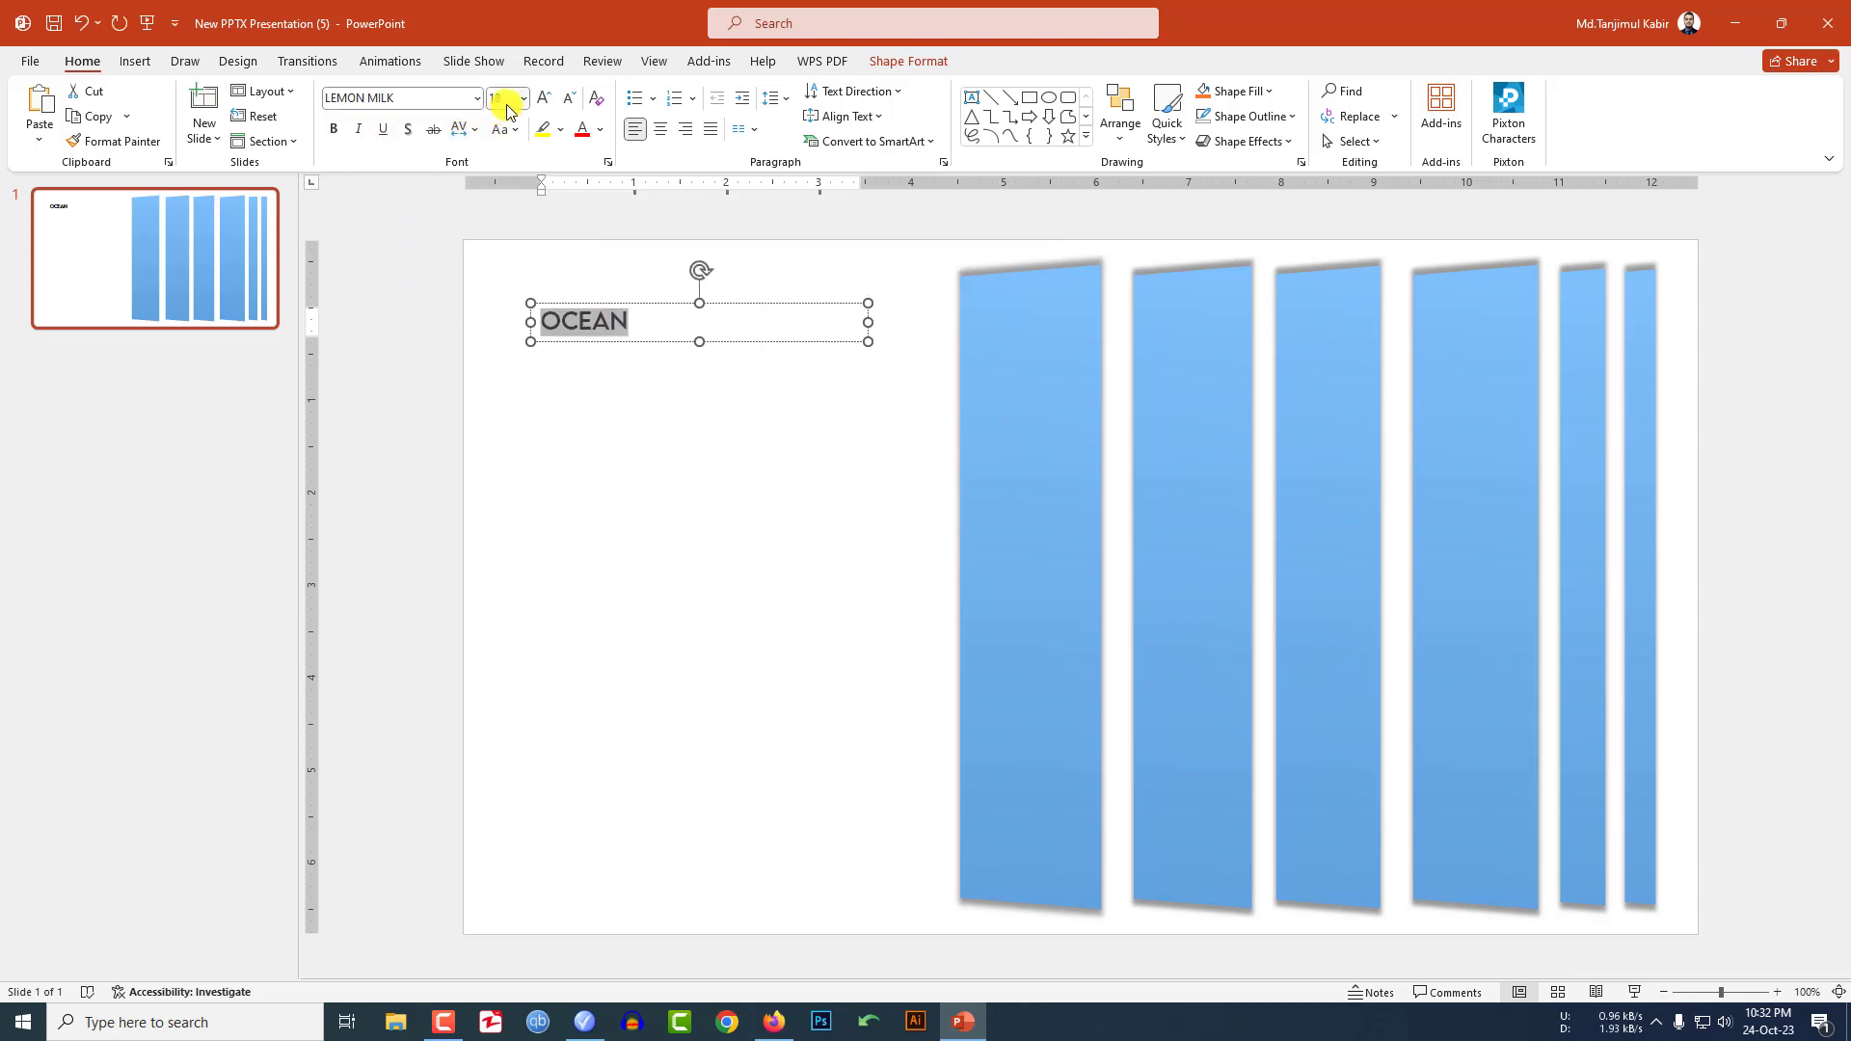
{"action": "left_click", "coordinate": [525, 99]}
{"action": "left_click", "coordinate": [506, 553]}
{"action": "left_click_drag", "start_coordinate": [867, 411], "coordinate": [910, 401]}
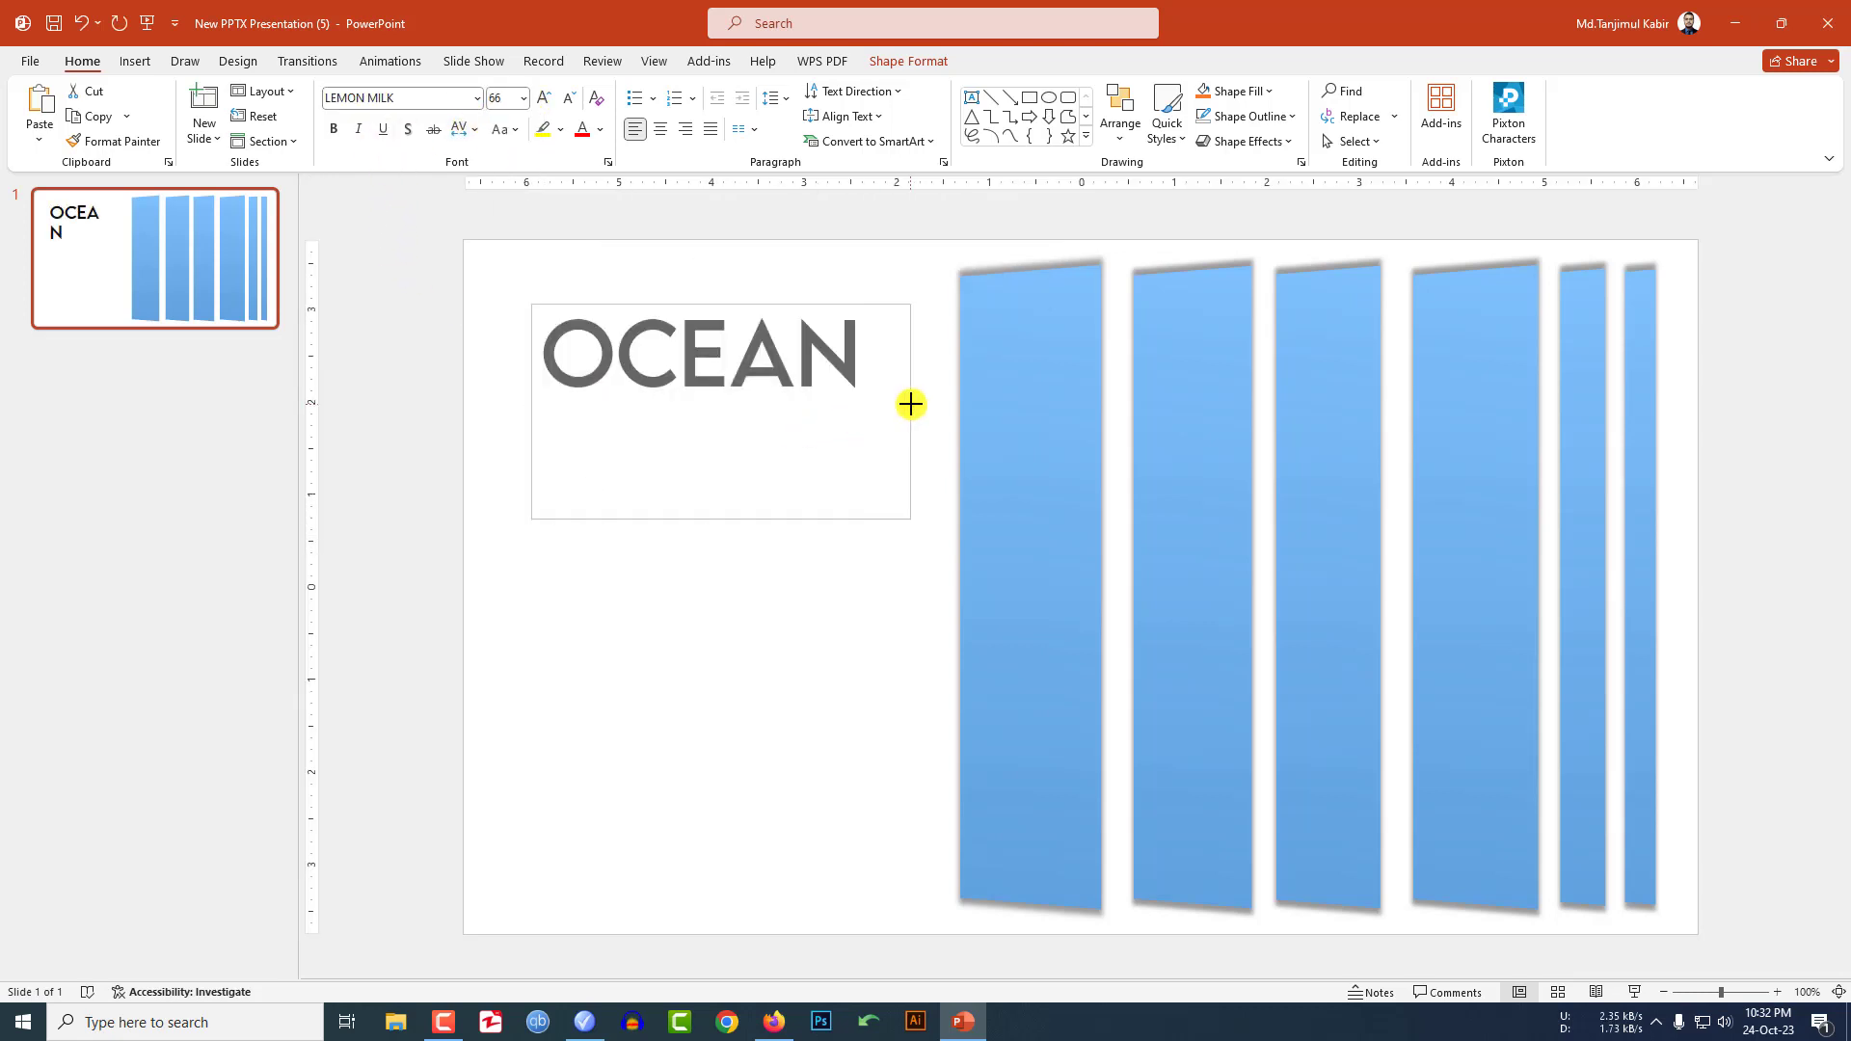
{"action": "left_click_drag", "start_coordinate": [797, 416], "coordinate": [790, 416]}
Paste the ocean paragraph into a text box under the title, justify it and enlarge its font.
{"action": "left_click", "coordinate": [135, 61]}
{"action": "left_click", "coordinate": [322, 135]}
{"action": "left_click", "coordinate": [319, 191]}
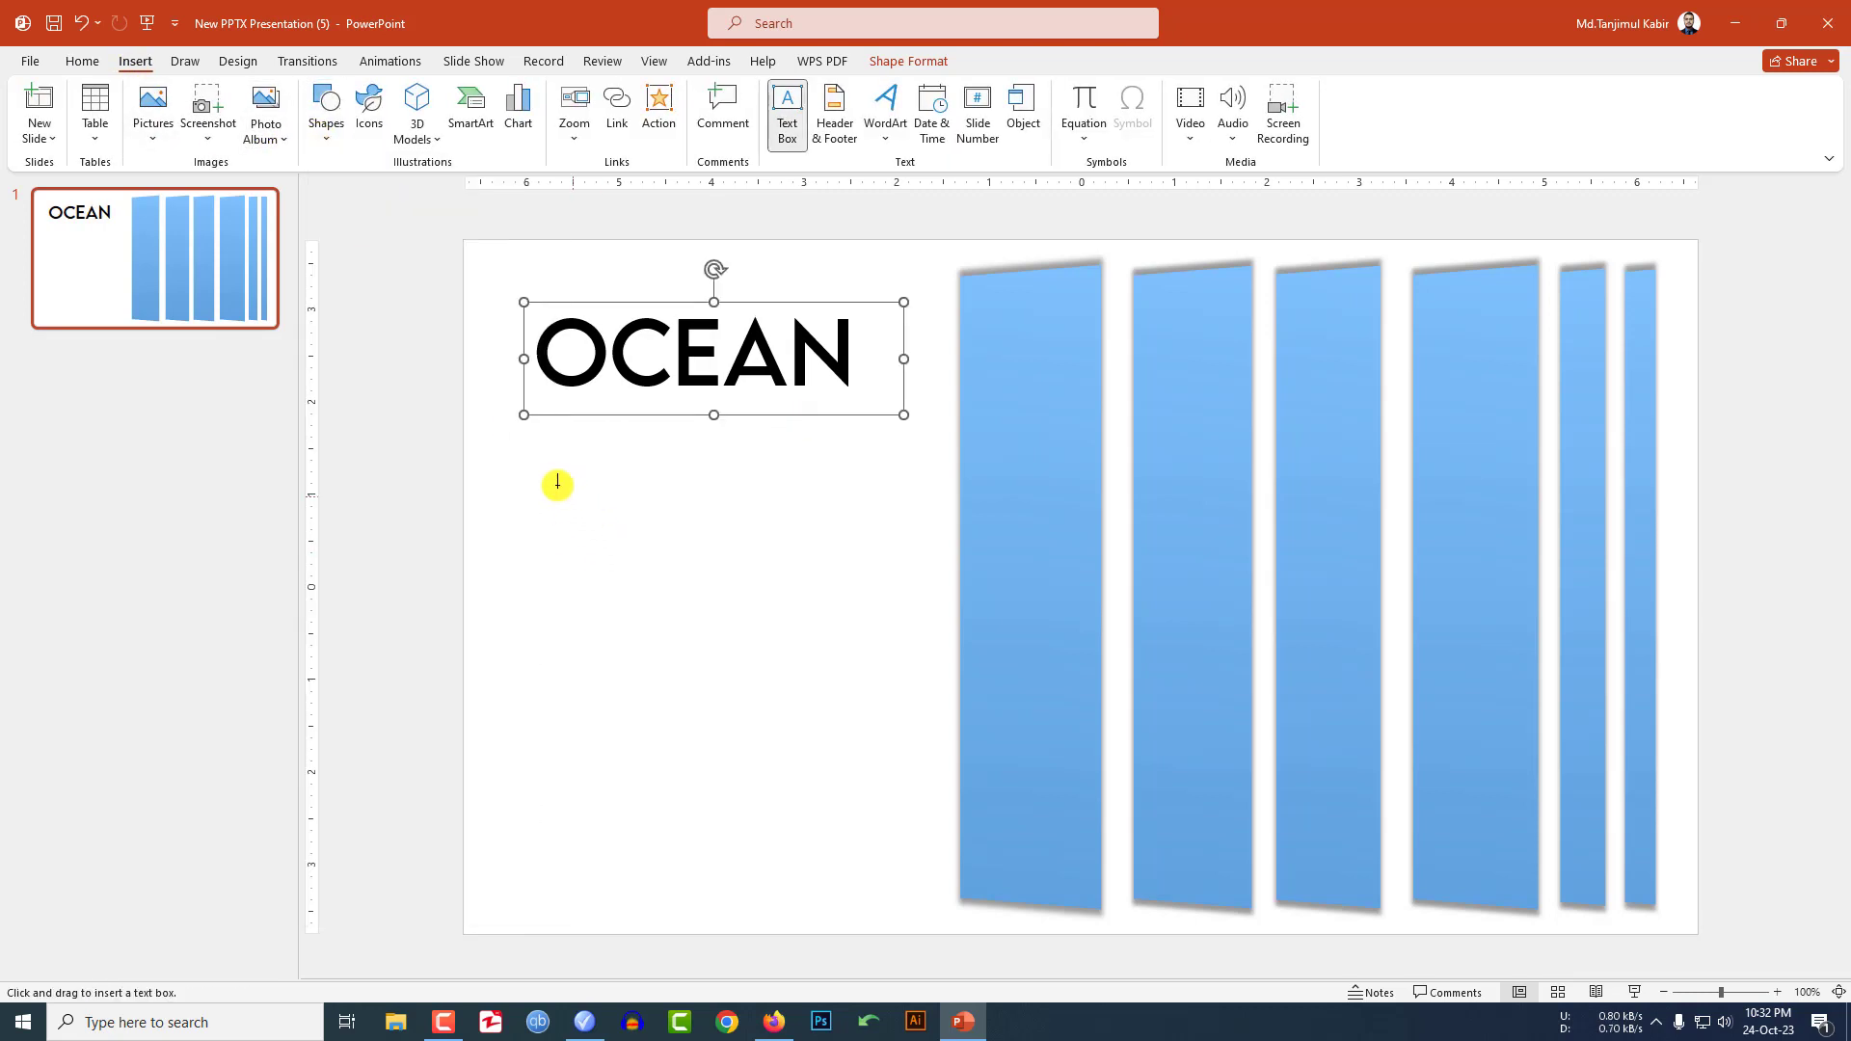
{"action": "left_click_drag", "start_coordinate": [528, 440], "coordinate": [894, 786]}
{"action": "type", "text": "An ocean is a large area of water between continents. Oceans are very big and they join smaller seas together. Oceans (or marine biomes) cover 72% of Earth. There are five main oceans: the Pacific Ocean, the Atlantic Ocean, the Indian Ocean, the Southern Ocean, and the Arctic Ocean."}
{"action": "left_click_drag", "start_coordinate": [607, 685], "coordinate": [523, 456]}
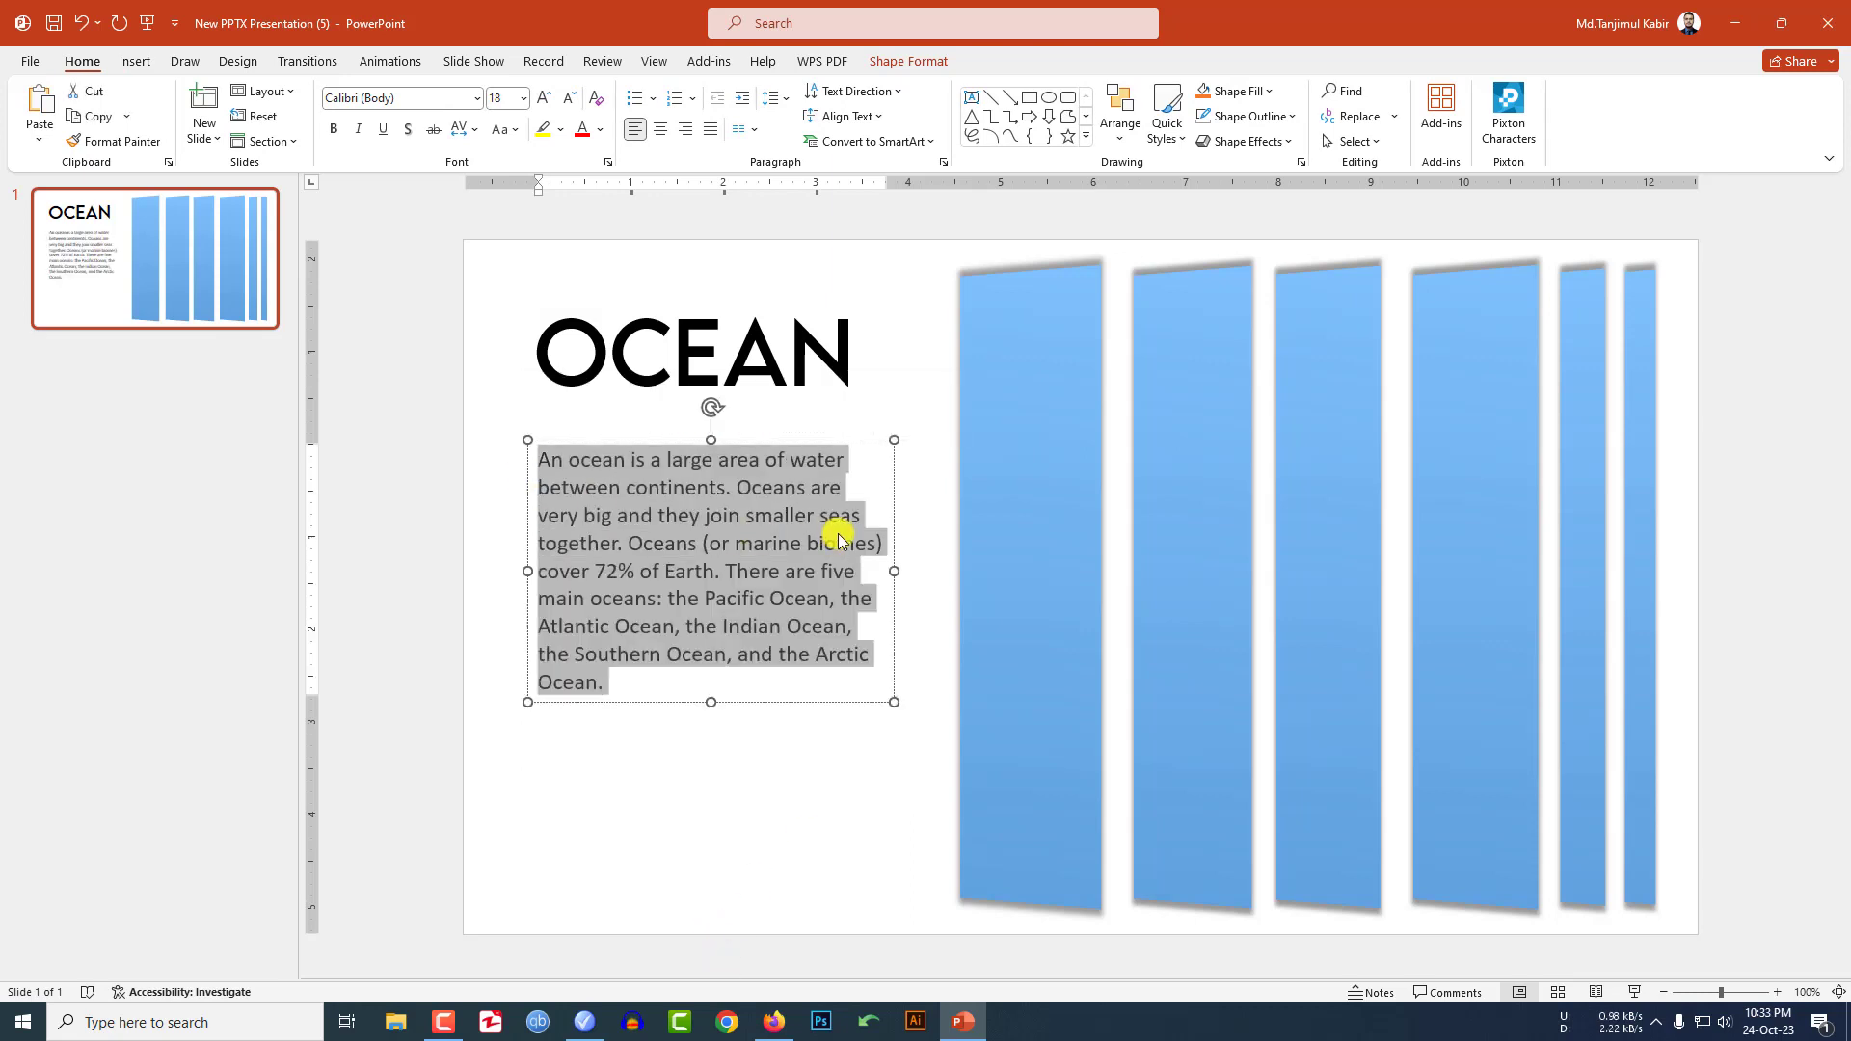
{"action": "left_click", "coordinate": [711, 130]}
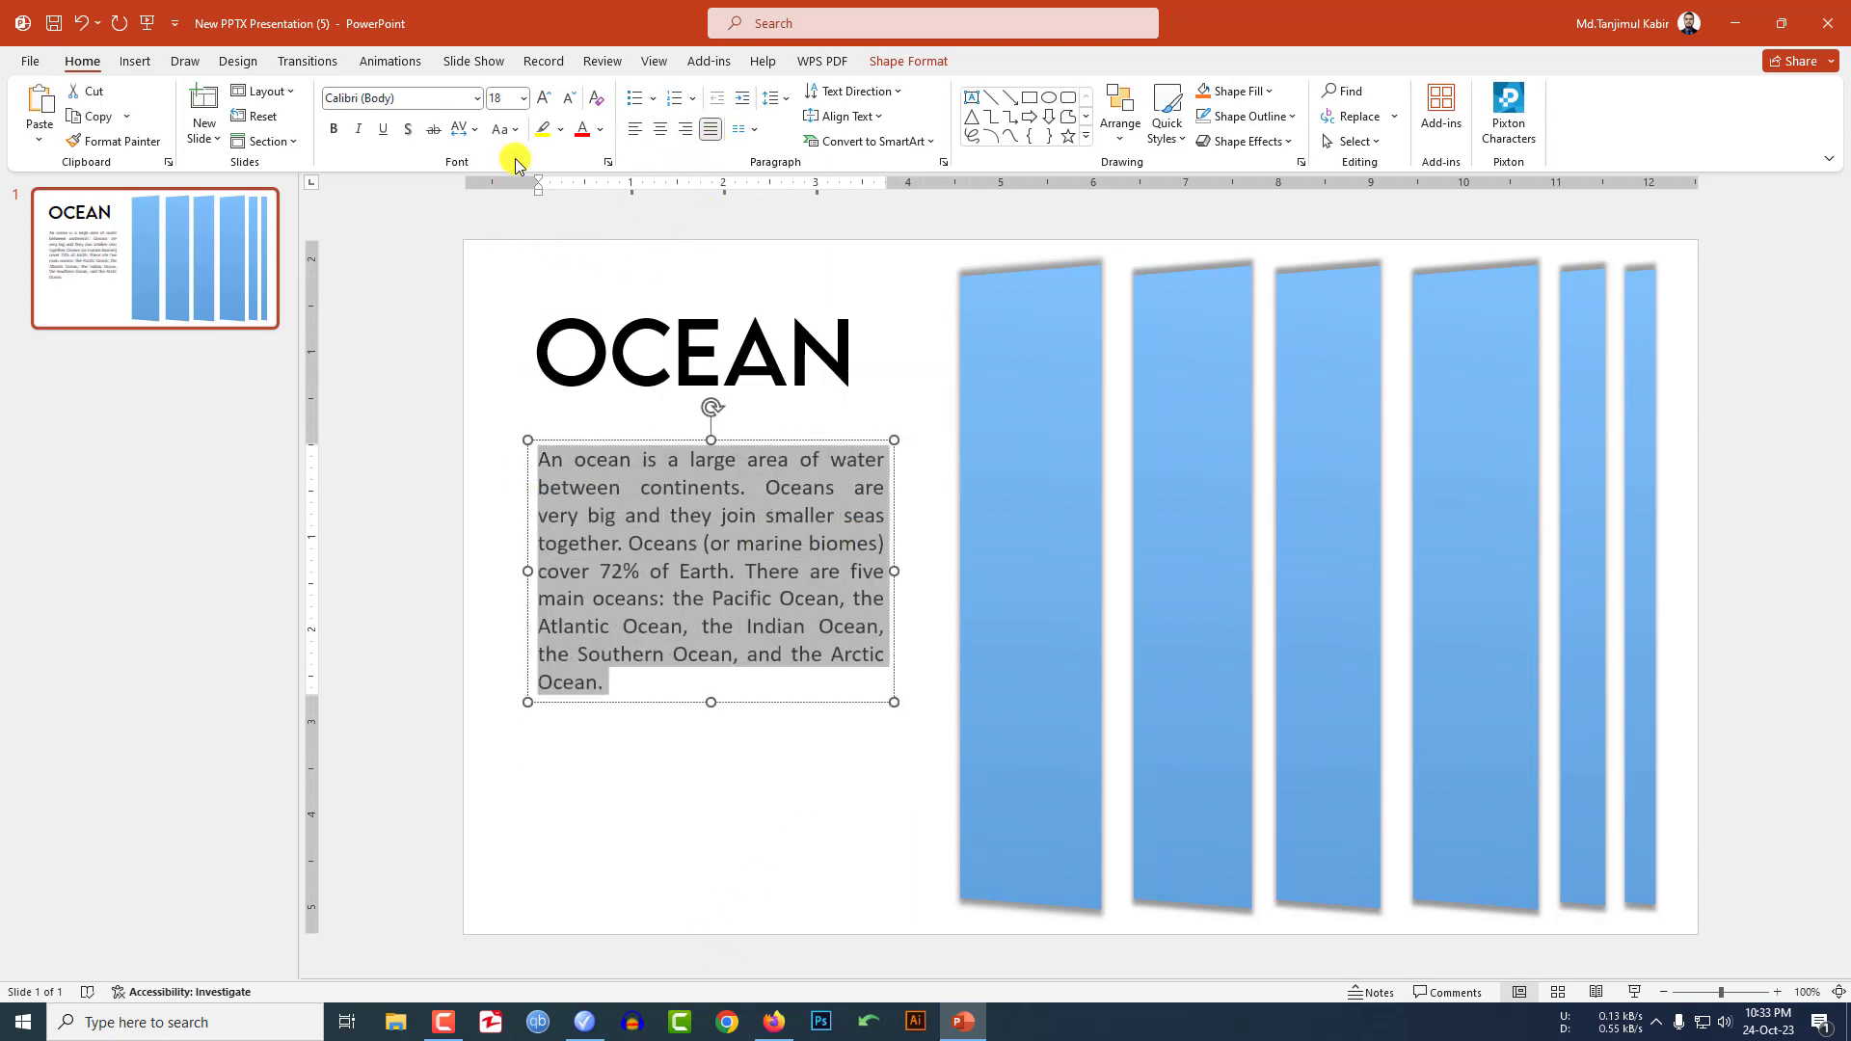
{"action": "left_click", "coordinate": [543, 98]}
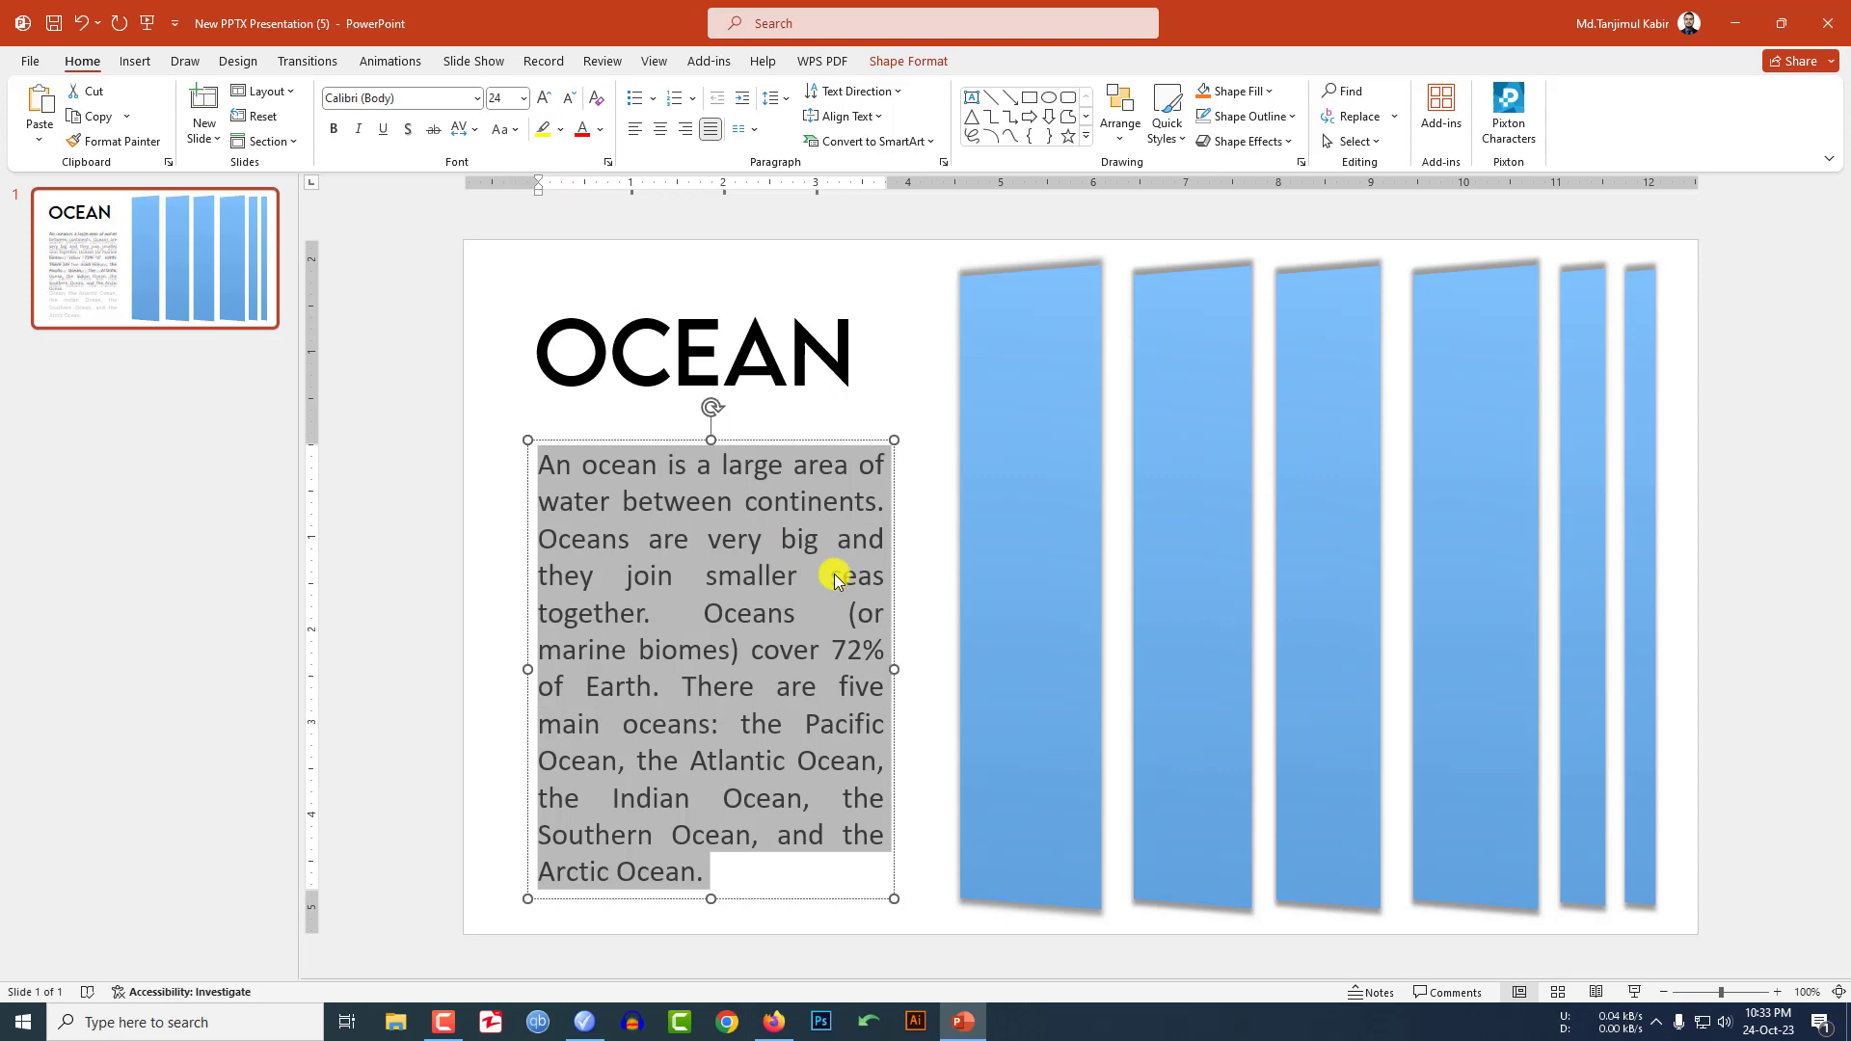
{"action": "left_click", "coordinate": [912, 591]}
Fill the strip group with the polynesia-3021072_1280 photo from Downloads.
{"action": "left_click", "coordinate": [1018, 541]}
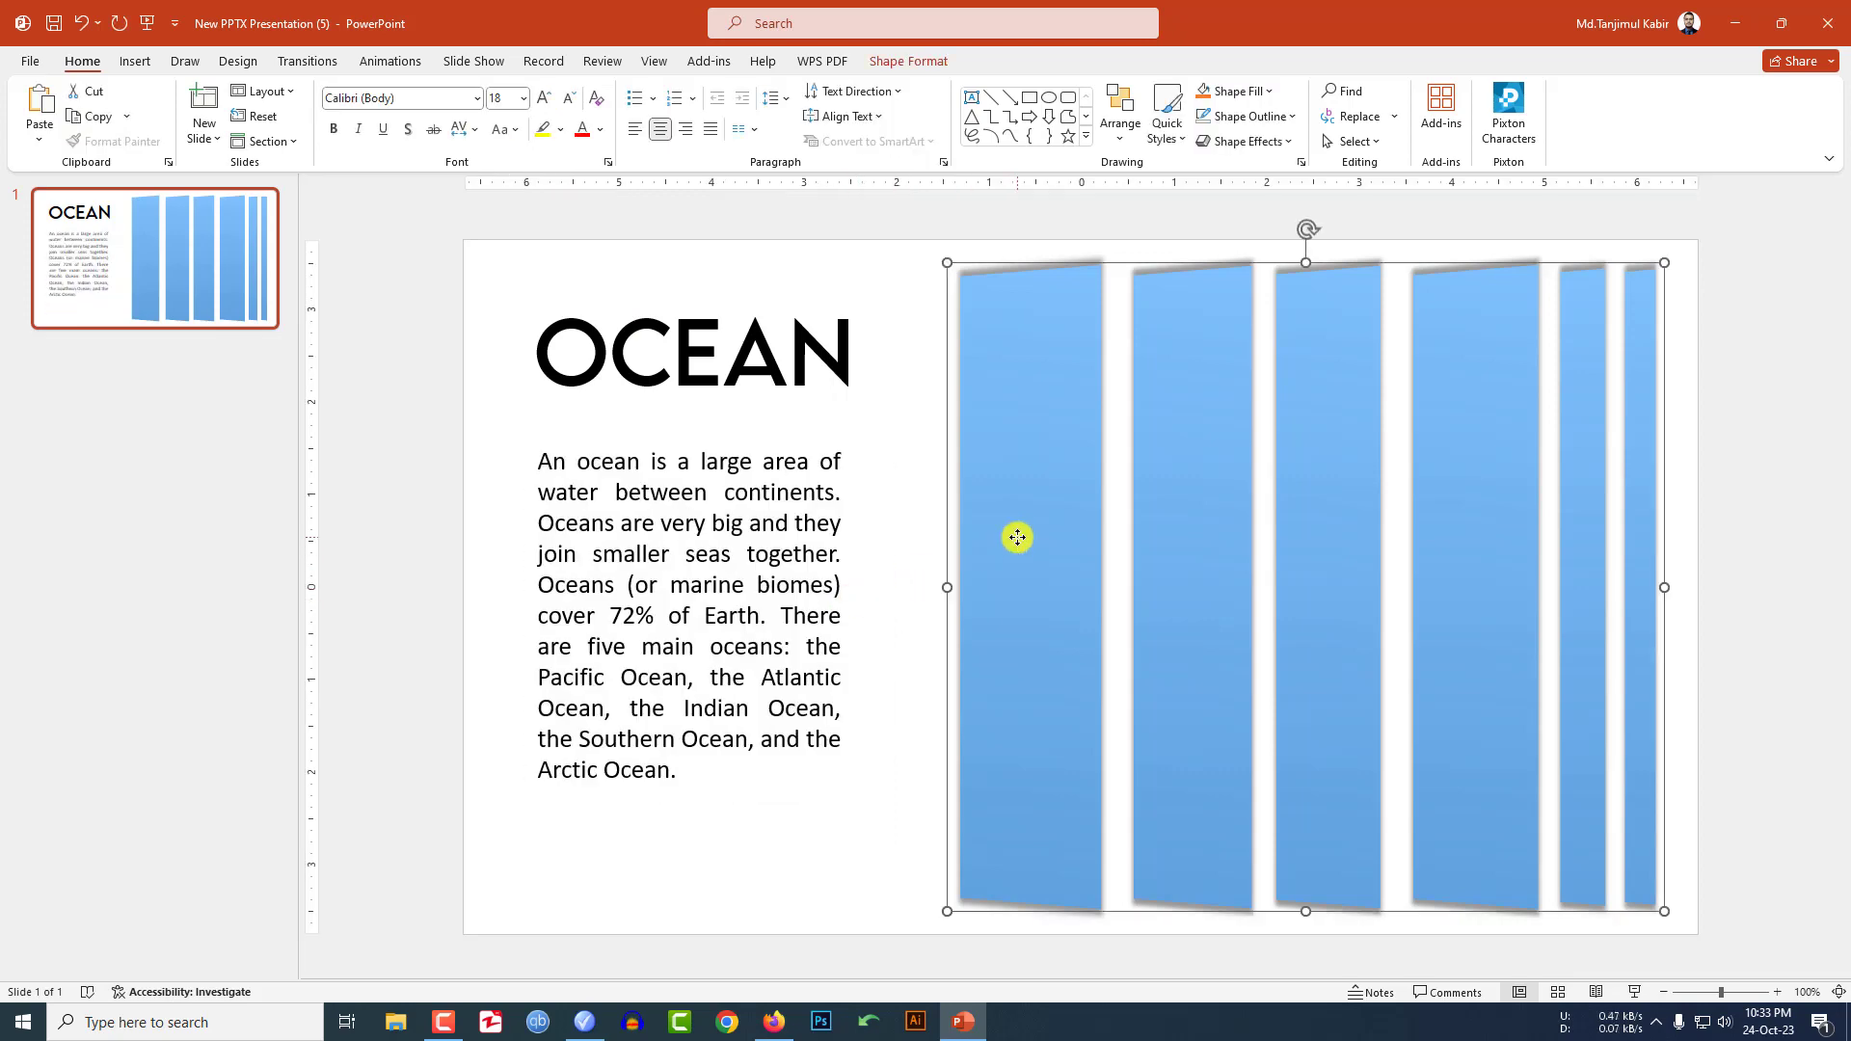
{"action": "left_click", "coordinate": [925, 62]}
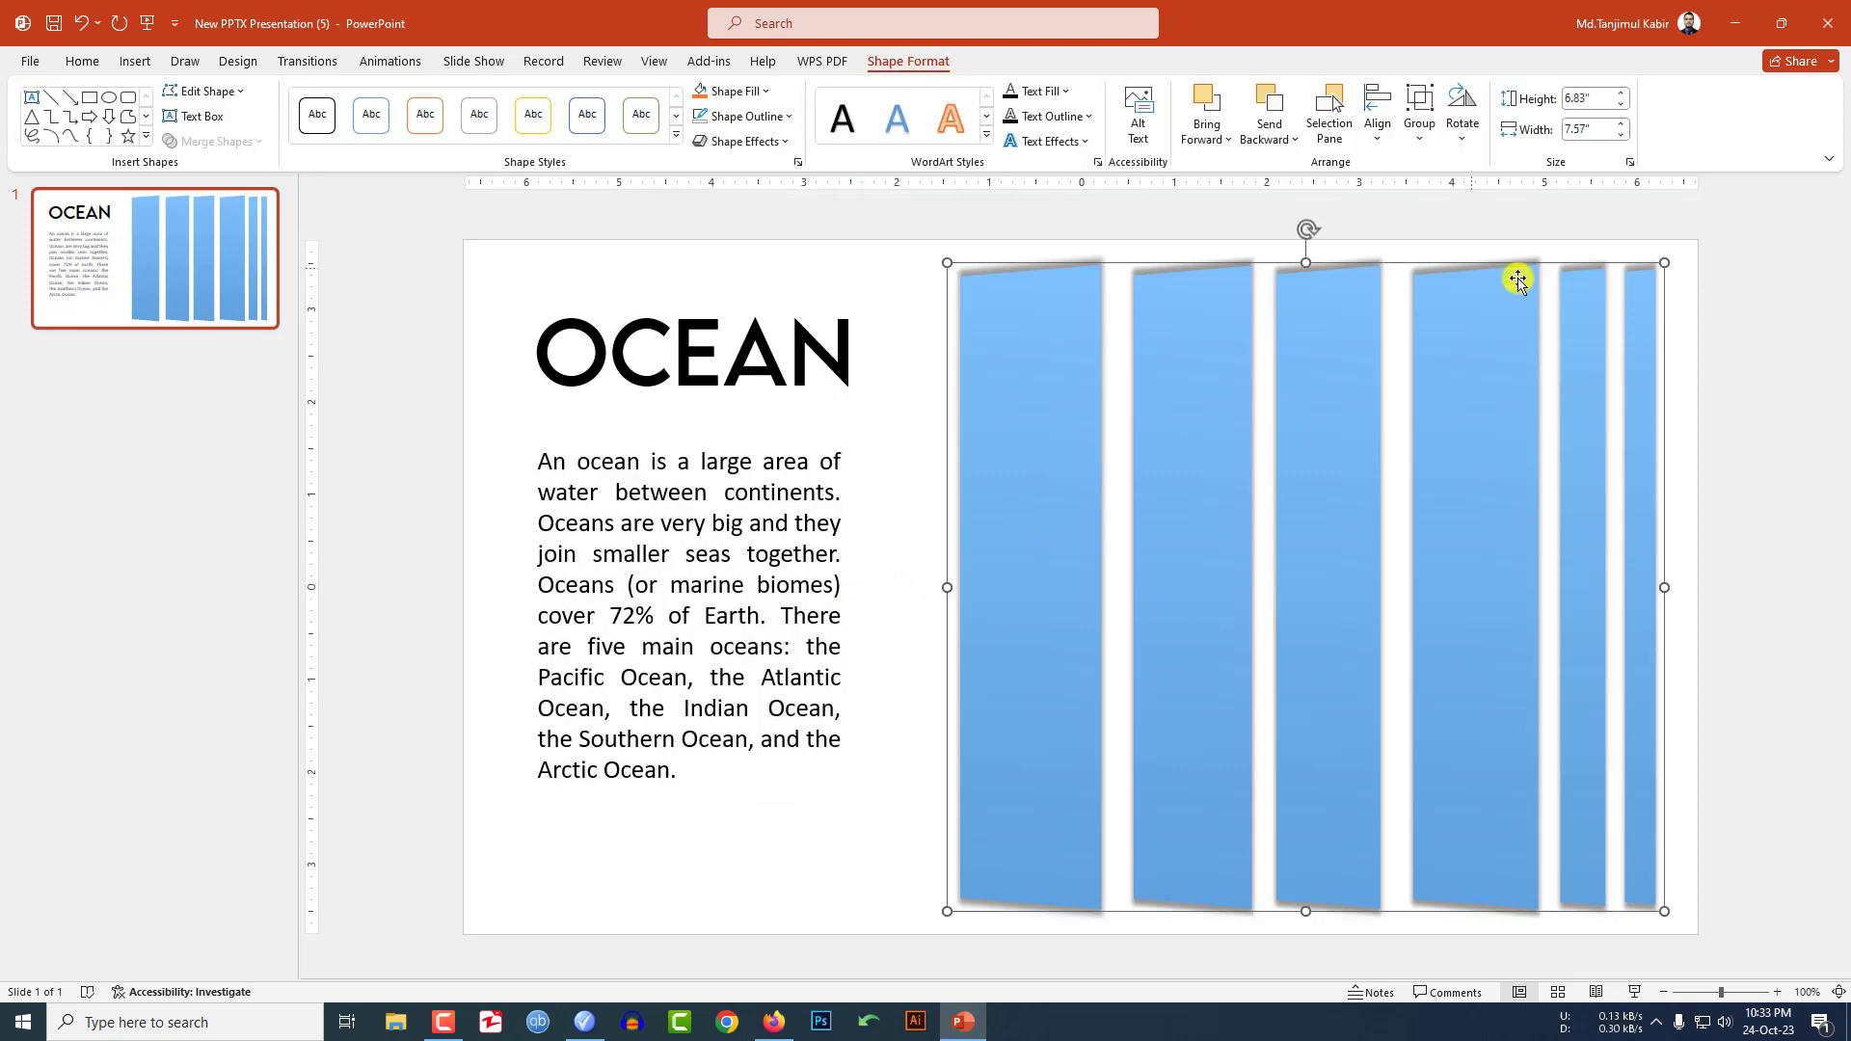
{"action": "left_click", "coordinate": [798, 162]}
{"action": "left_click", "coordinate": [1620, 306]}
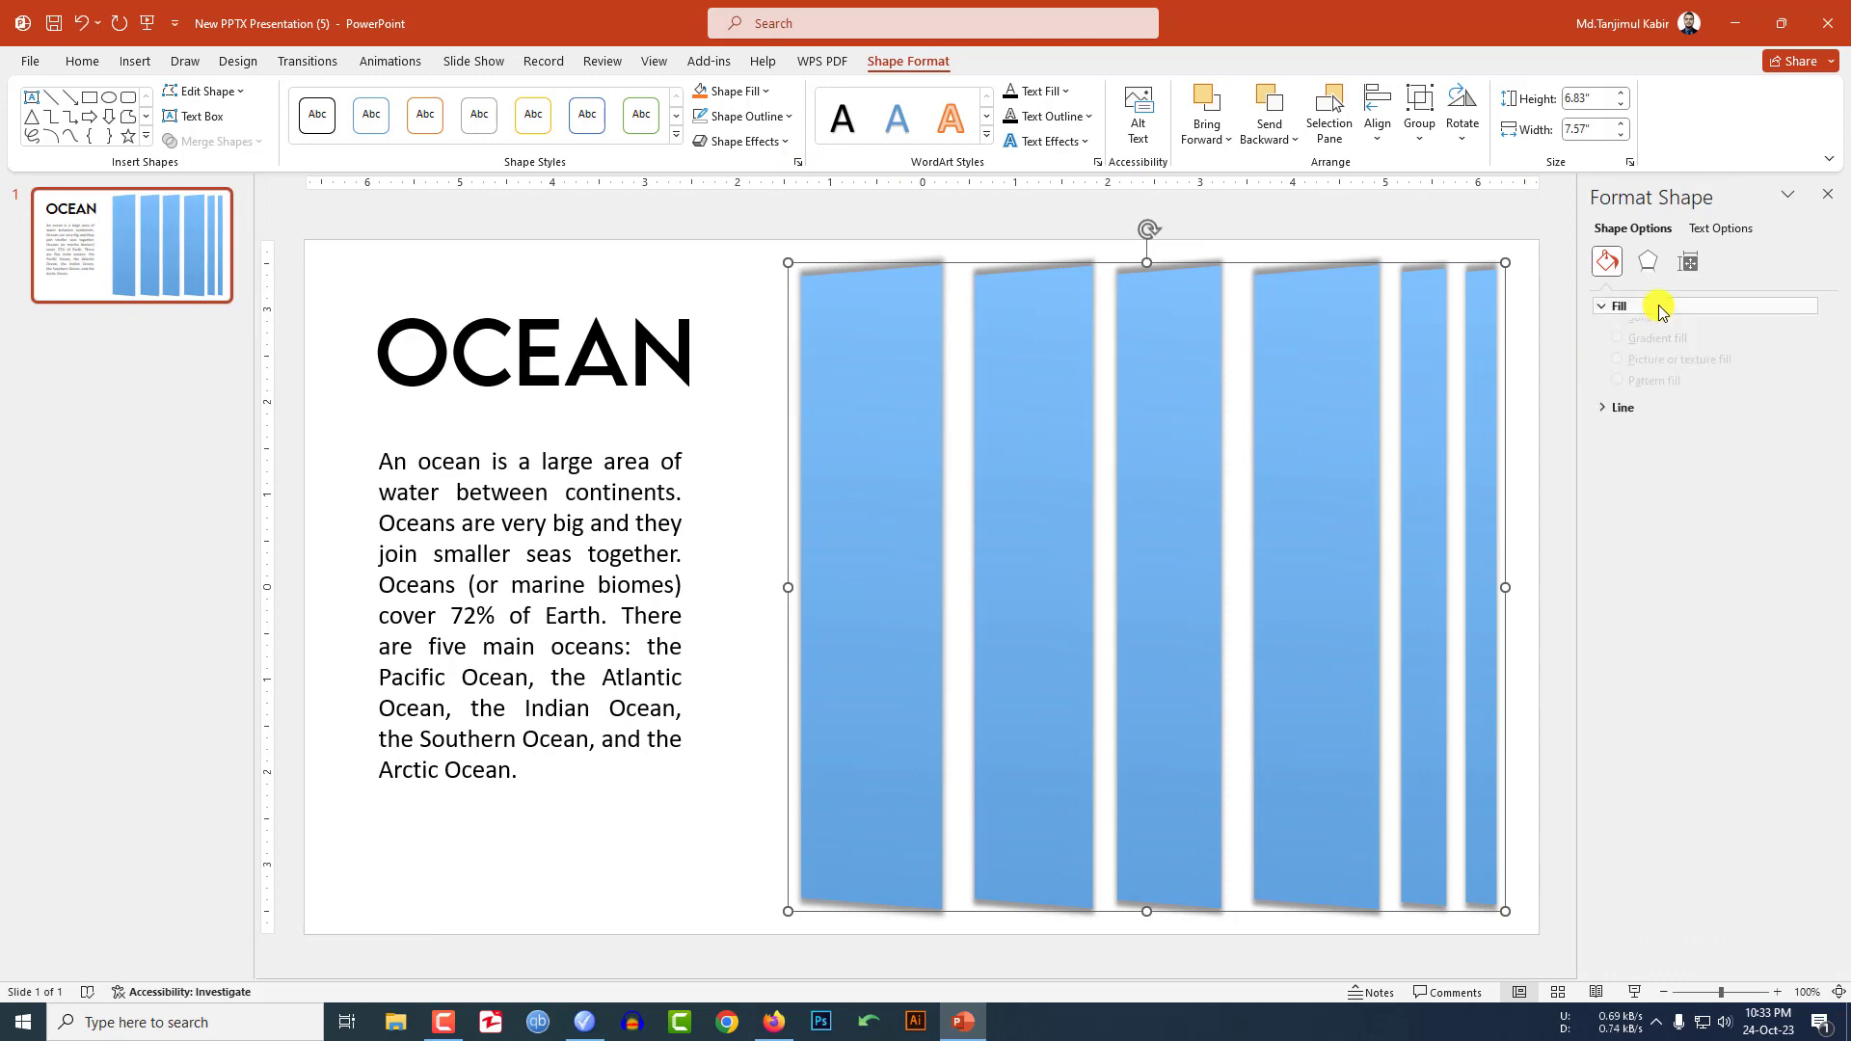
{"action": "left_click", "coordinate": [1659, 400]}
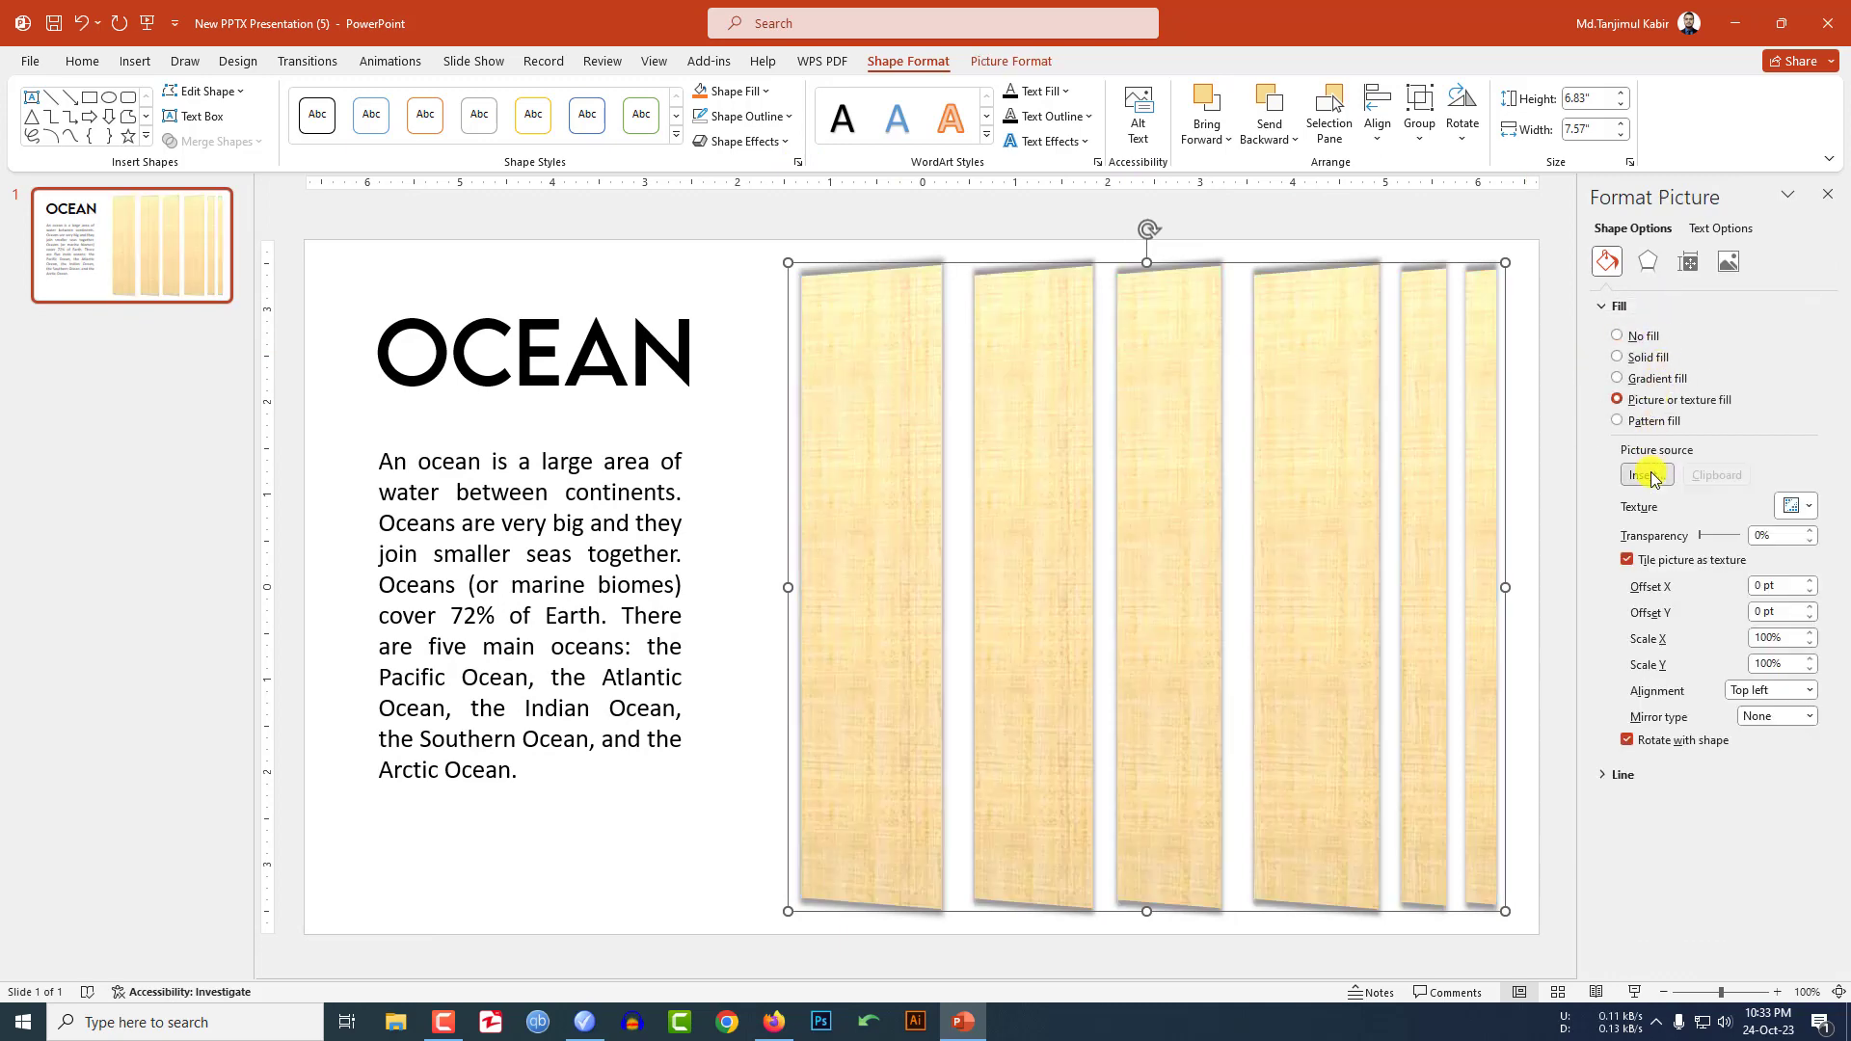
{"action": "left_click", "coordinate": [1648, 475]}
{"action": "left_click", "coordinate": [821, 429]}
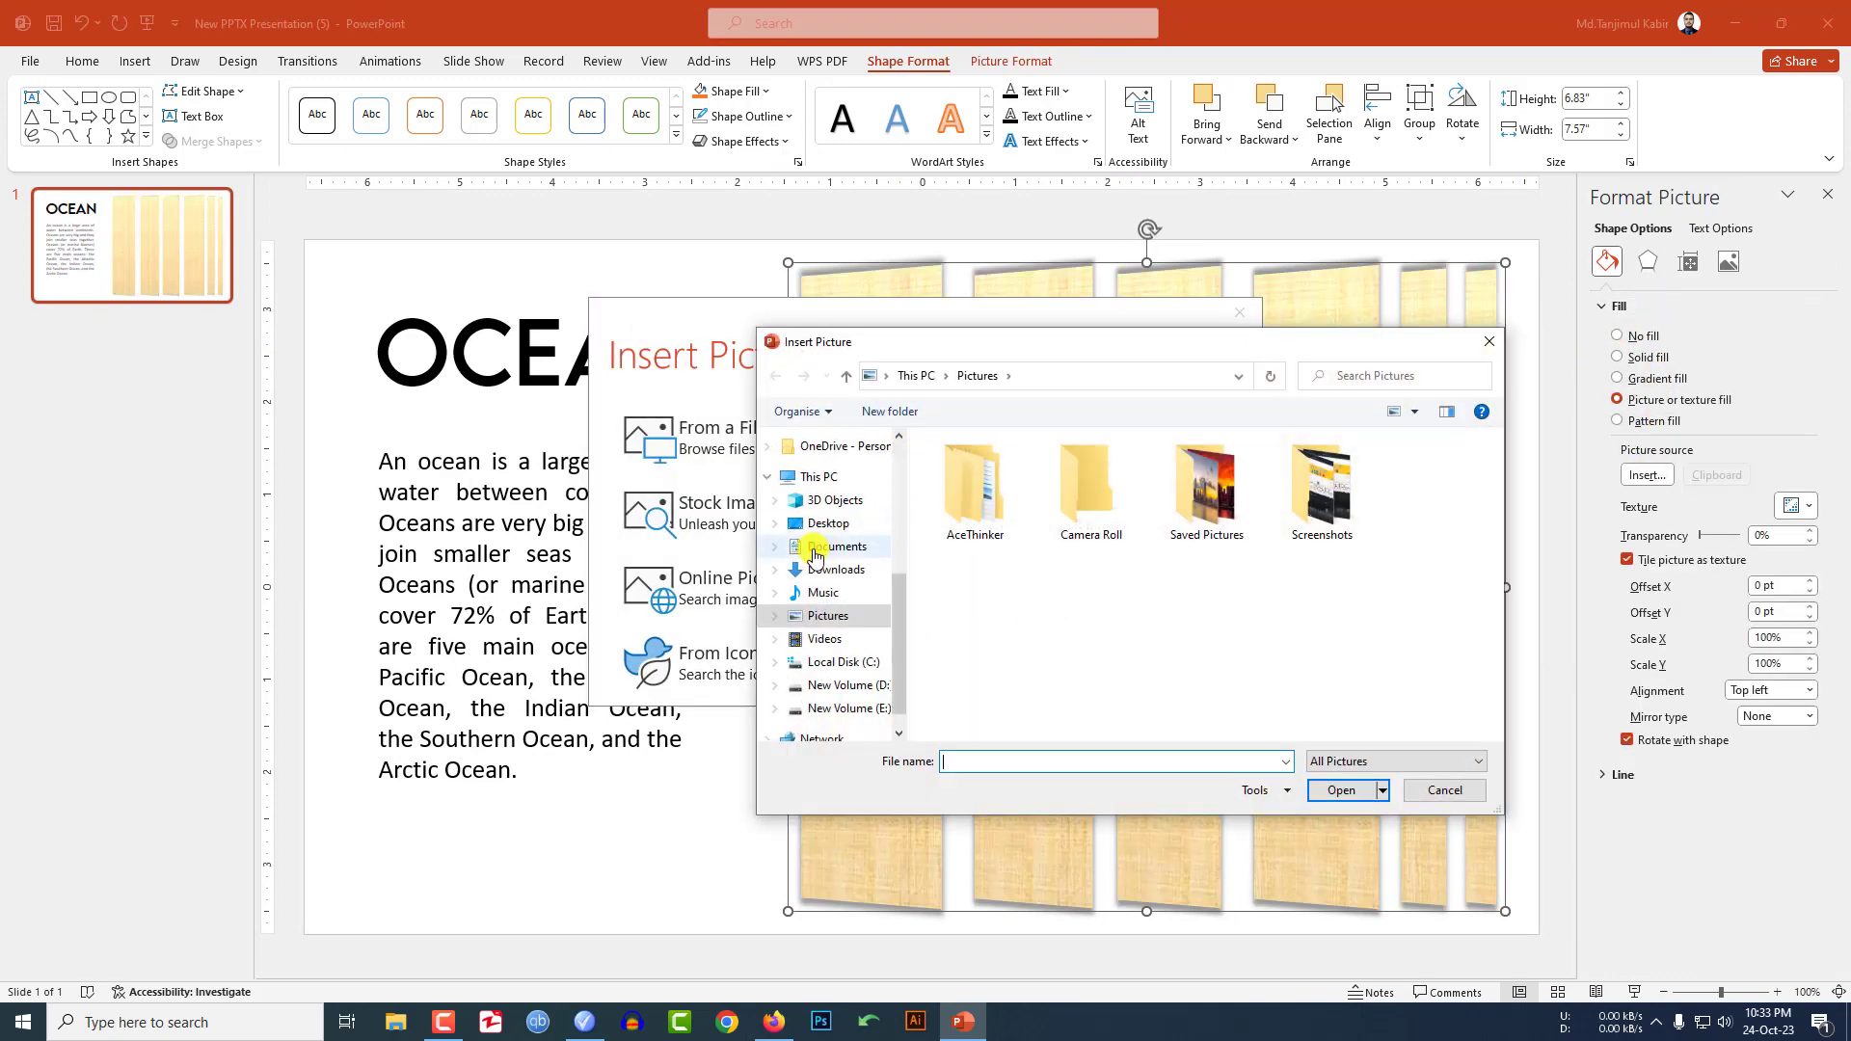
{"action": "left_click", "coordinate": [824, 579]}
{"action": "left_click", "coordinate": [1106, 536]}
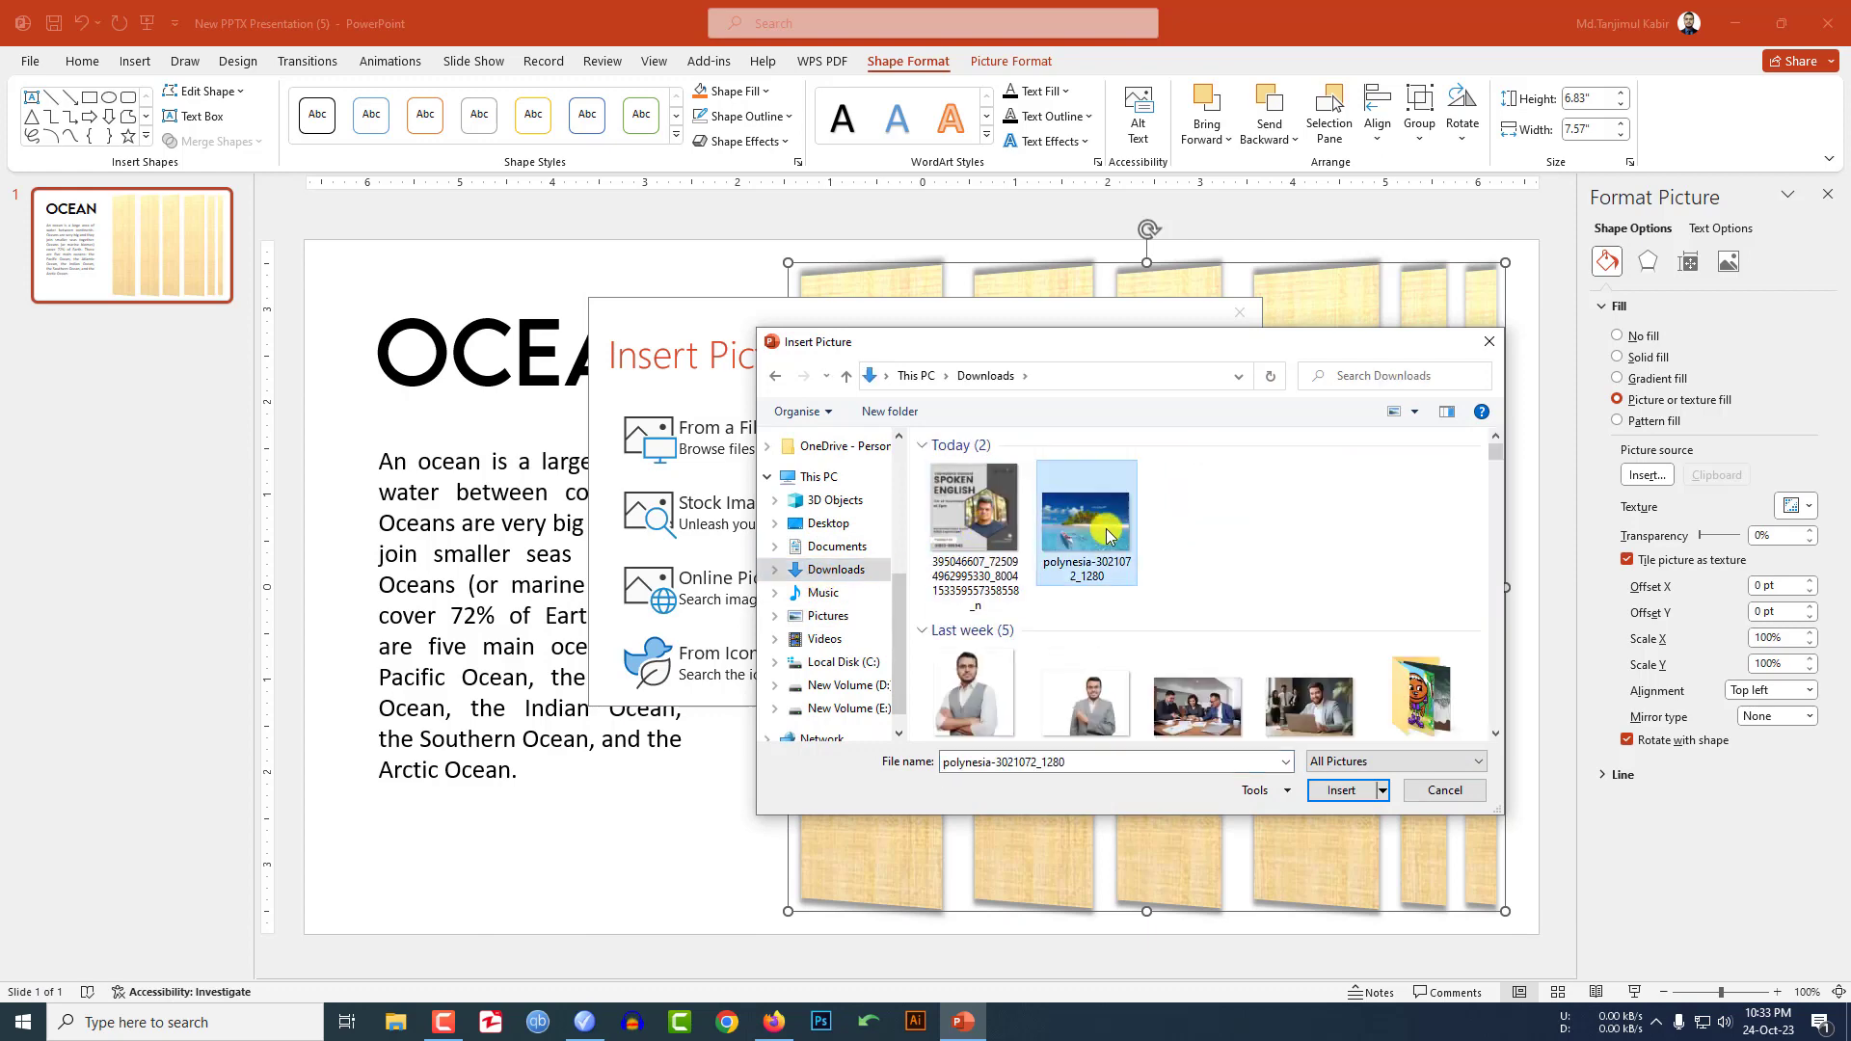
{"action": "left_click", "coordinate": [1342, 791]}
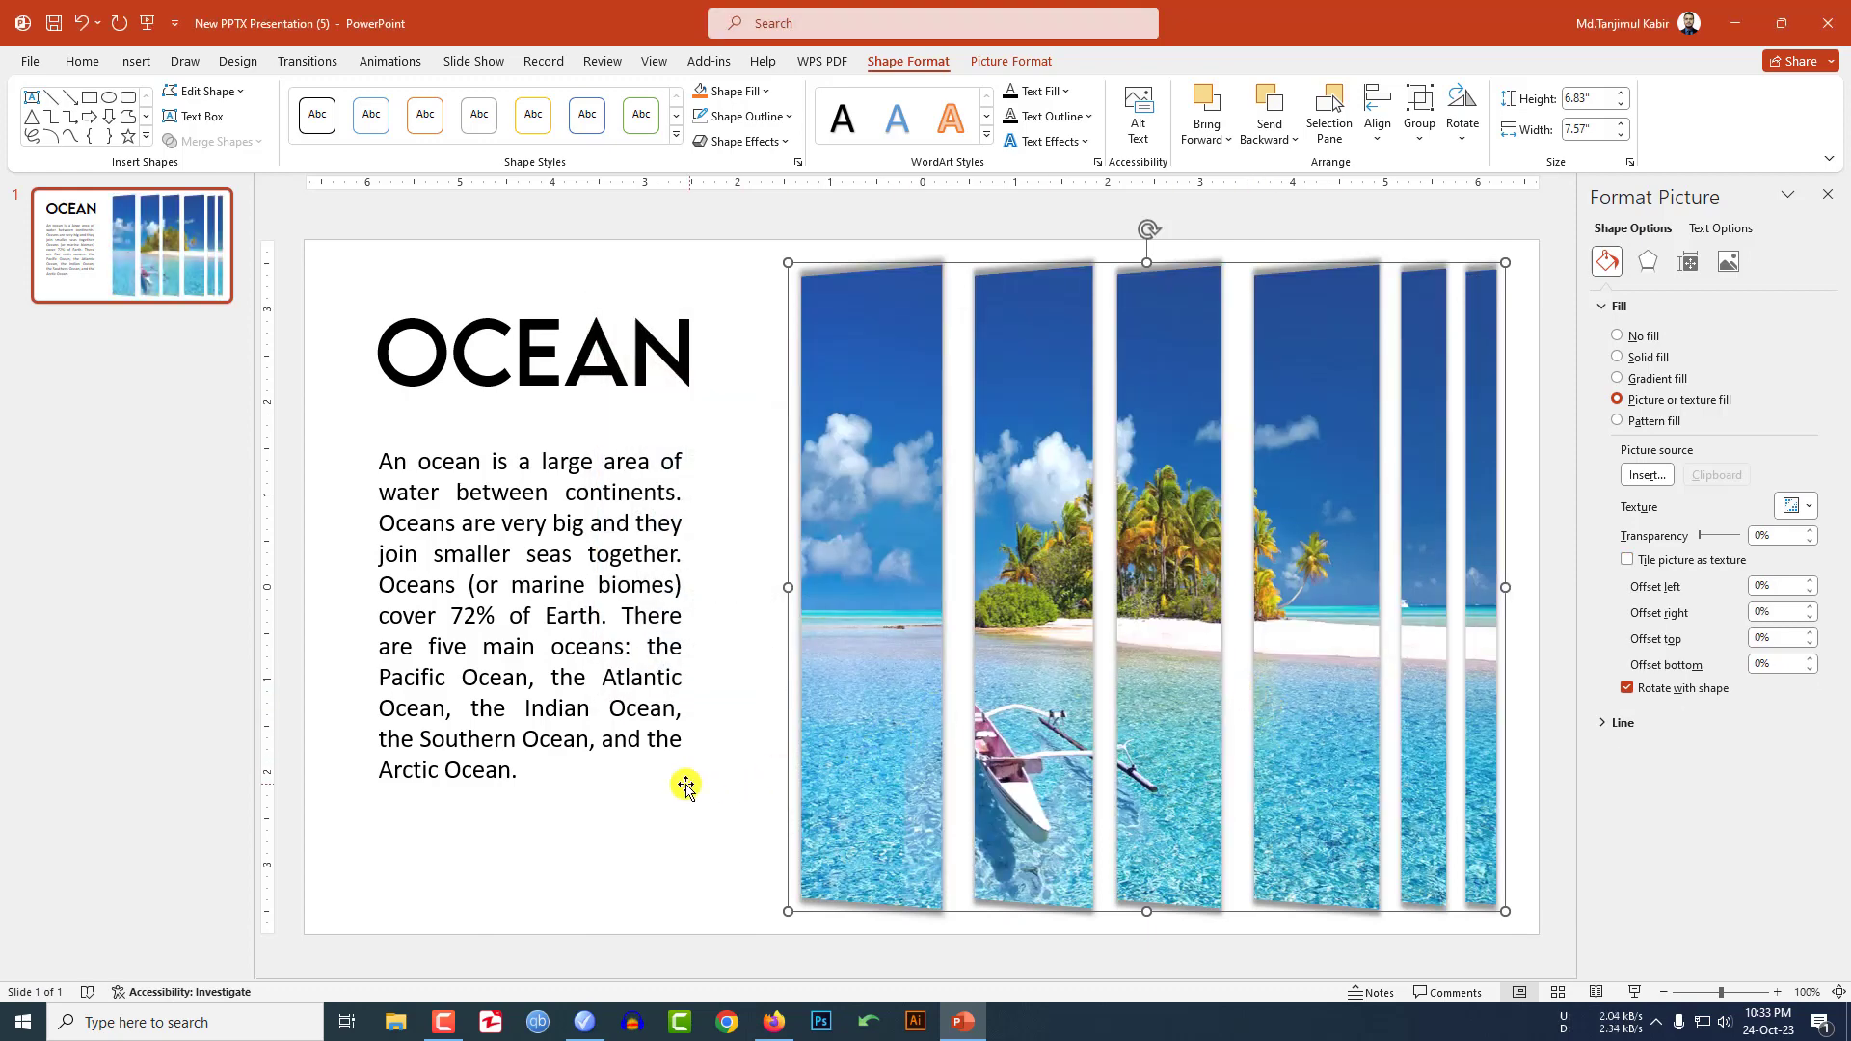
Give the OCEAN title a dark blue gradient text fill.
{"action": "double_click", "coordinate": [531, 352]}
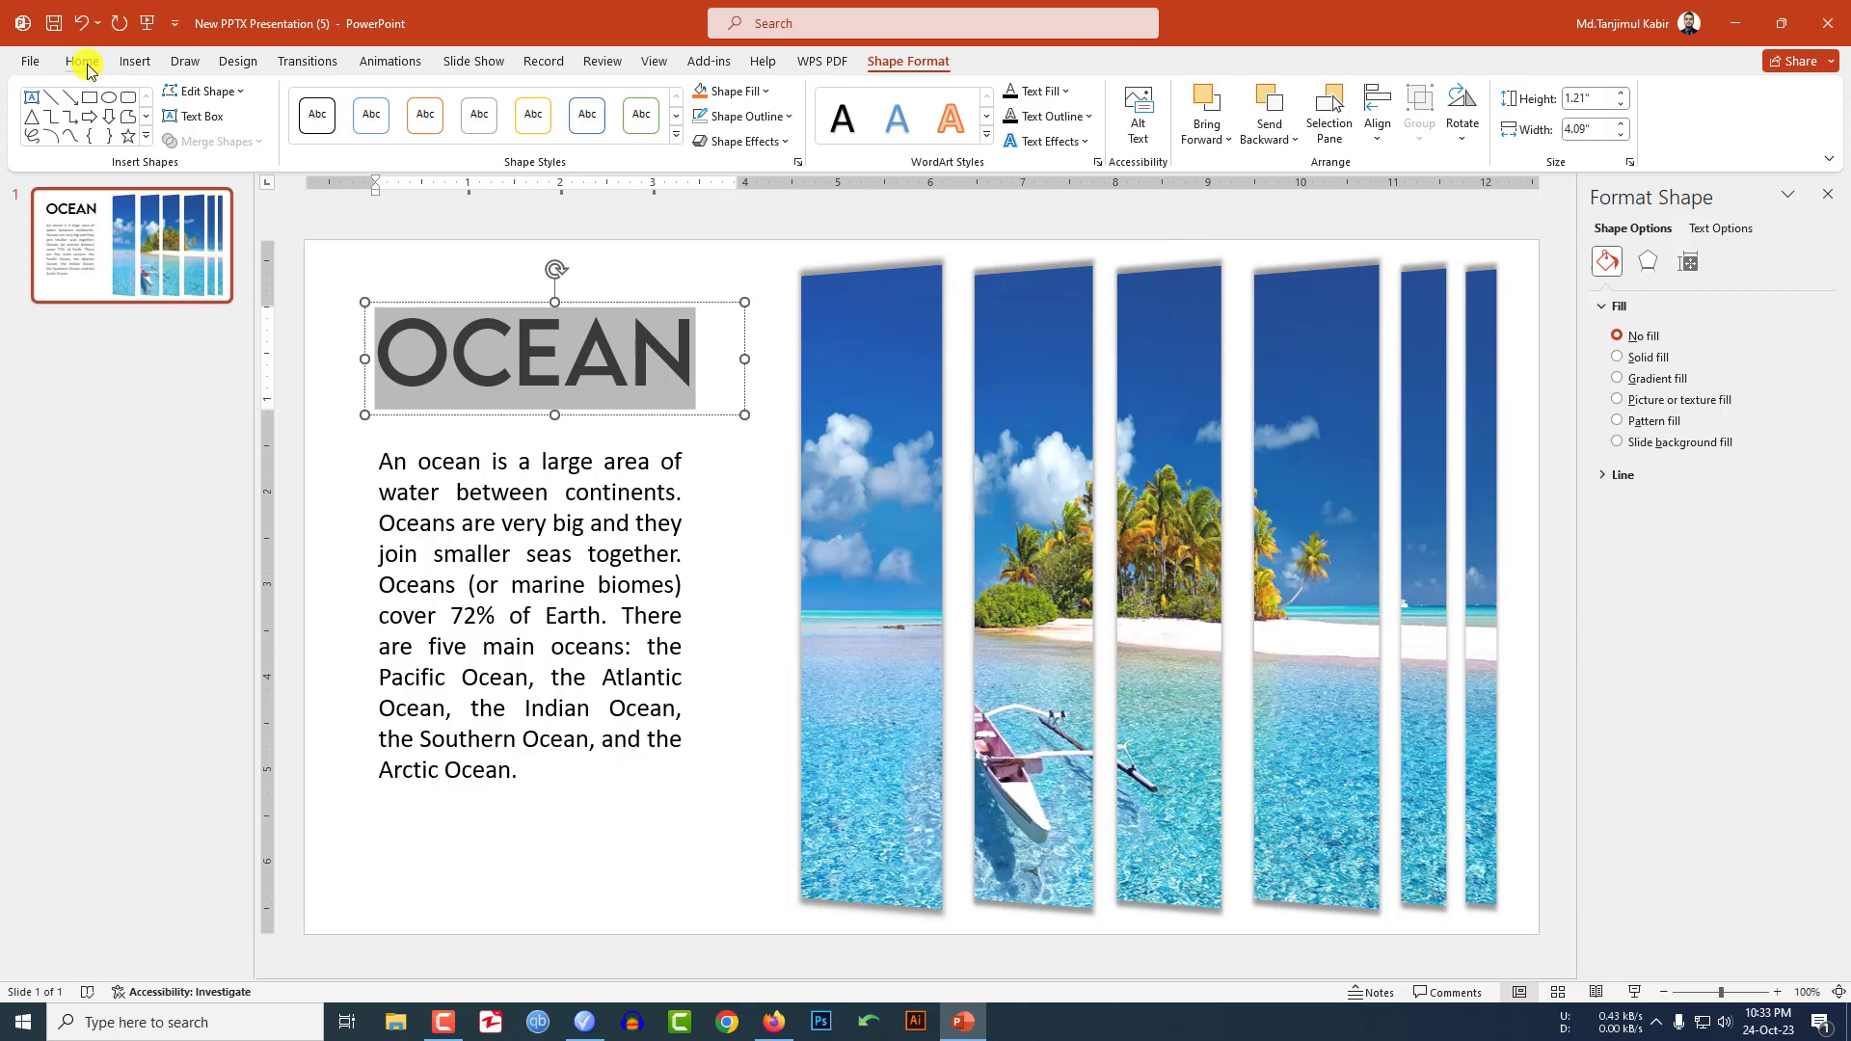
{"action": "left_click", "coordinate": [83, 62]}
{"action": "left_click", "coordinate": [583, 130]}
{"action": "left_click", "coordinate": [598, 131]}
{"action": "left_click", "coordinate": [636, 367]}
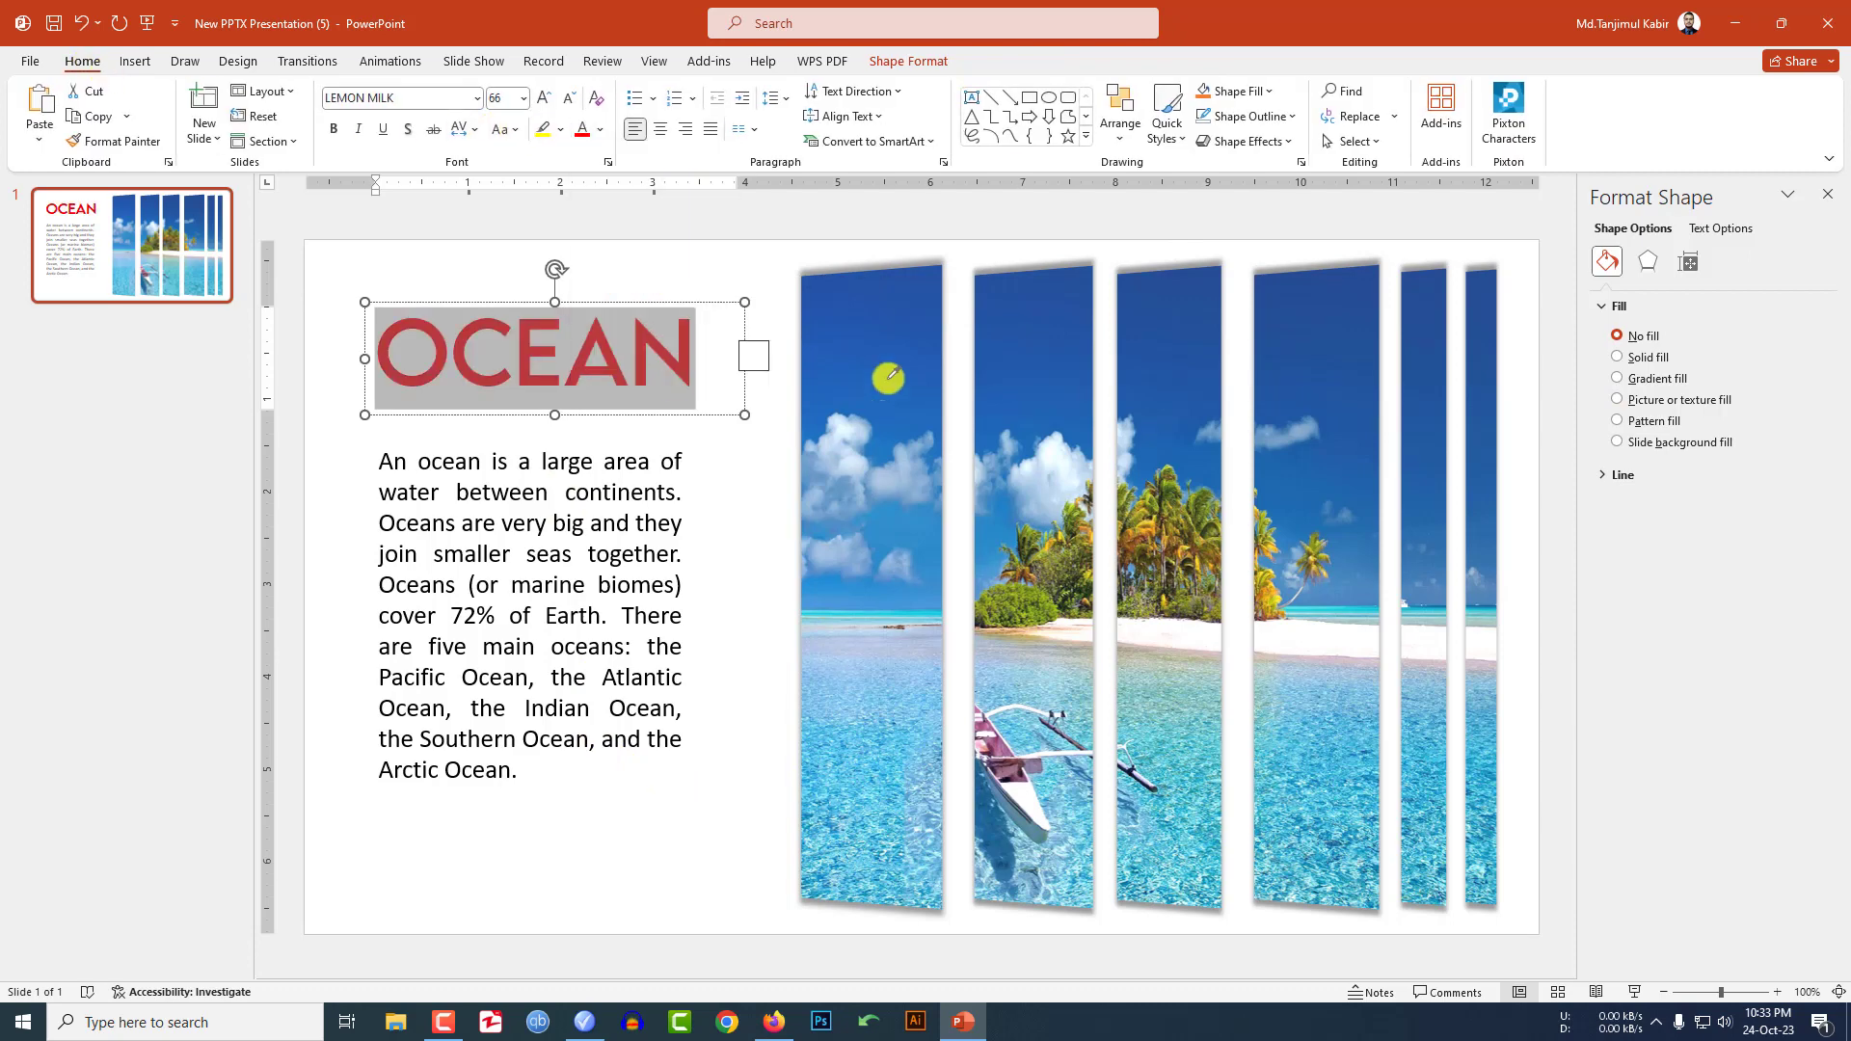
{"action": "left_click", "coordinate": [909, 62]}
{"action": "left_click", "coordinate": [1067, 91]}
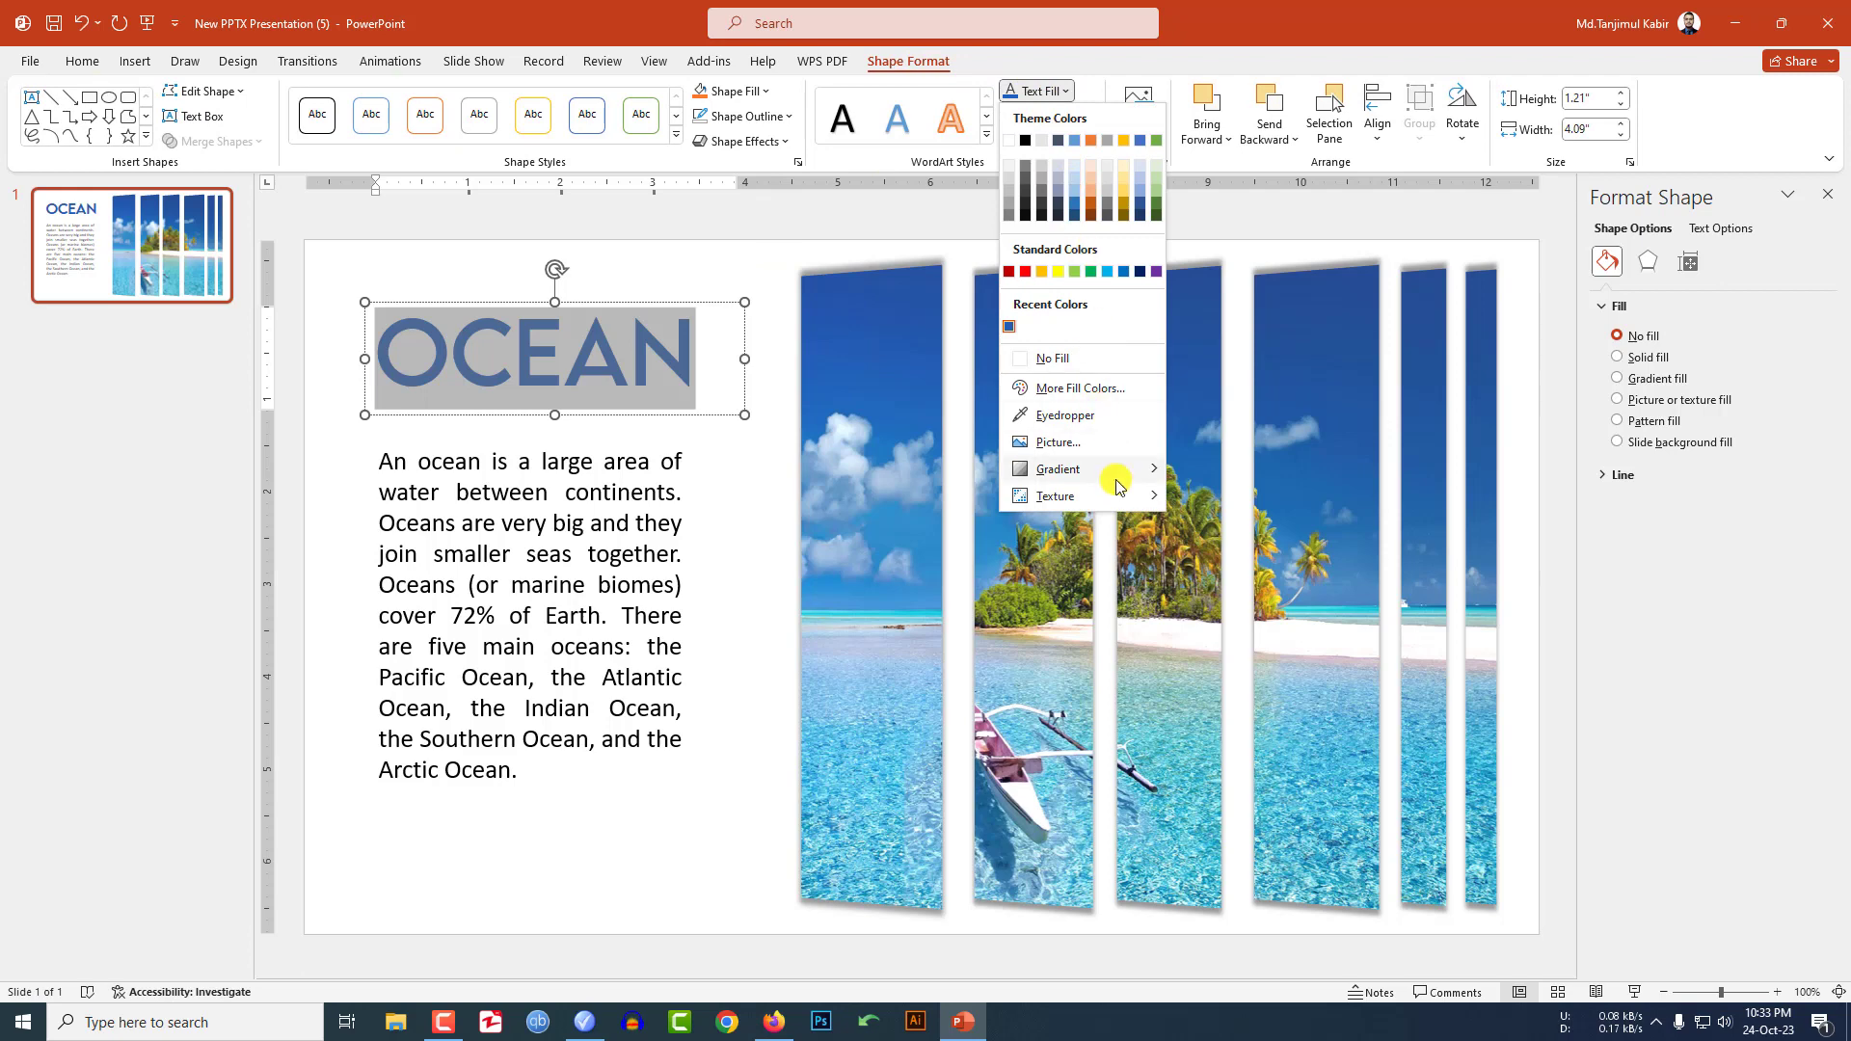
{"action": "mouse_move", "coordinate": [1116, 472]}
{"action": "left_click", "coordinate": [1227, 753]}
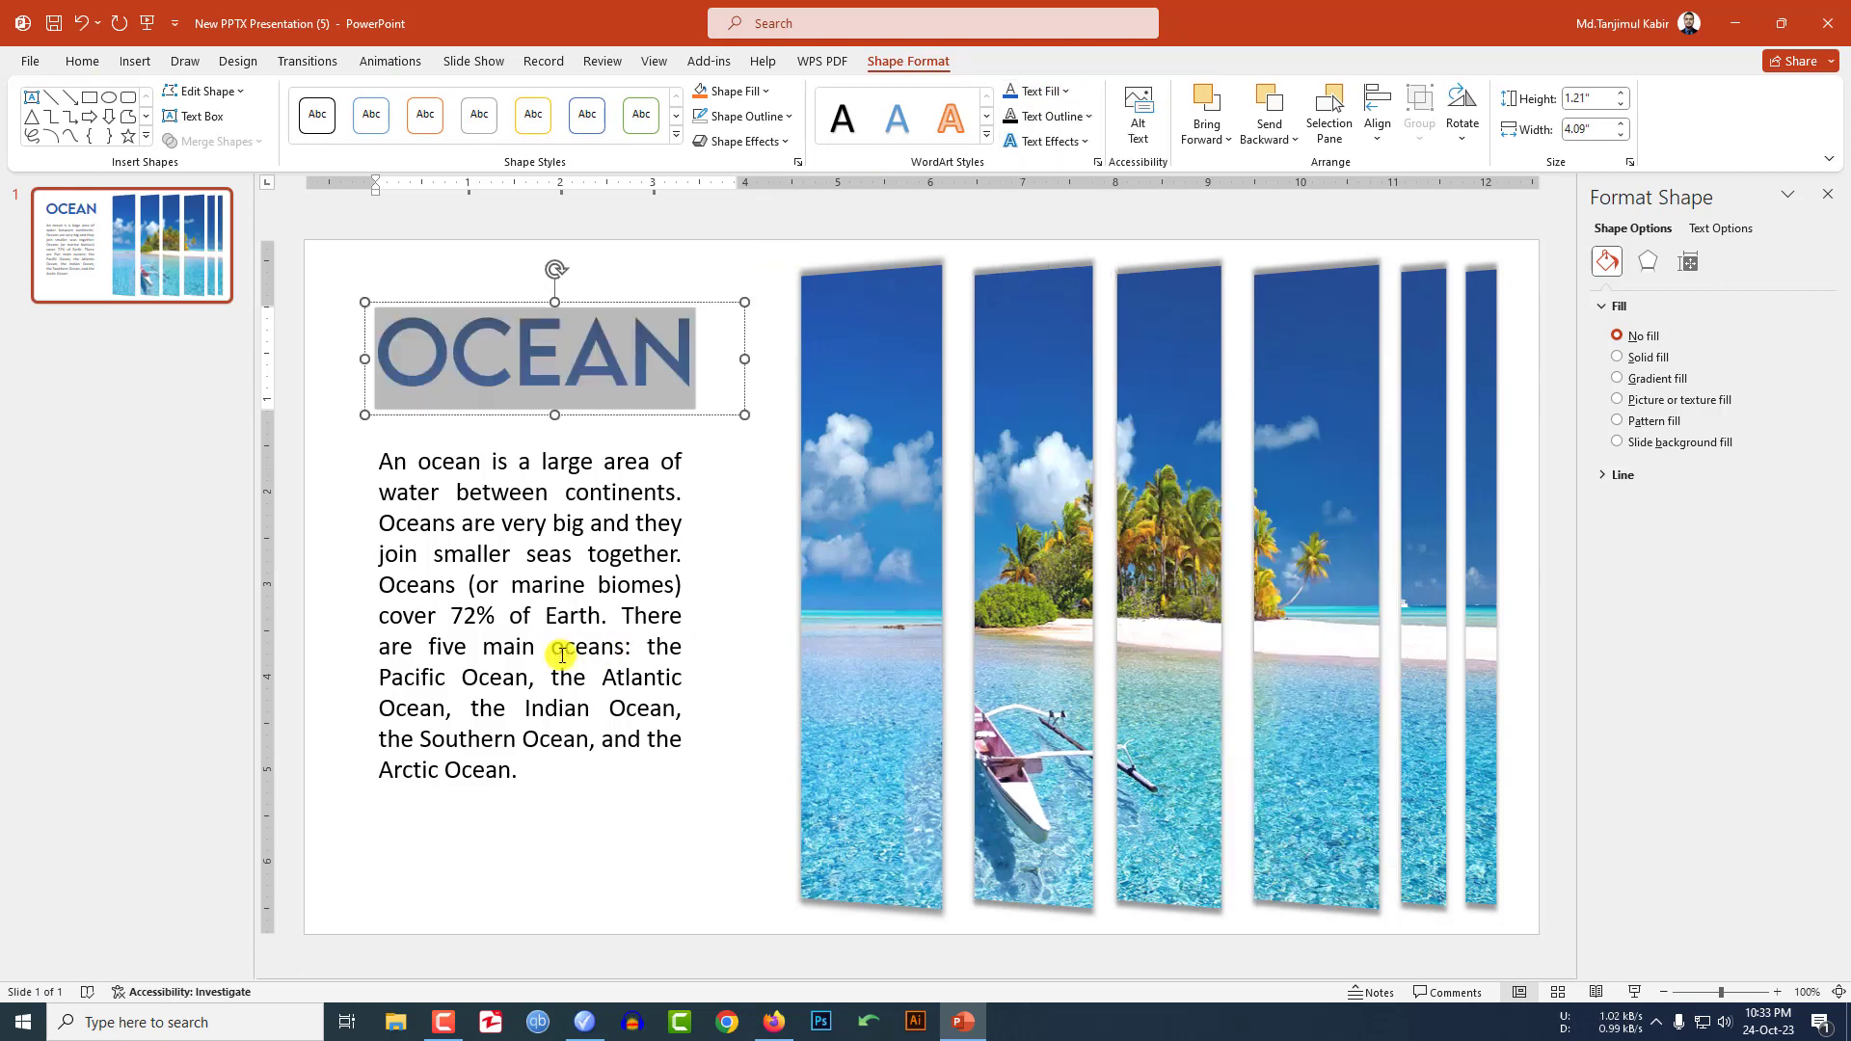
Colour the whole body paragraph blue.
{"action": "left_click", "coordinate": [602, 624]}
{"action": "left_click_drag", "start_coordinate": [525, 772], "coordinate": [367, 463]}
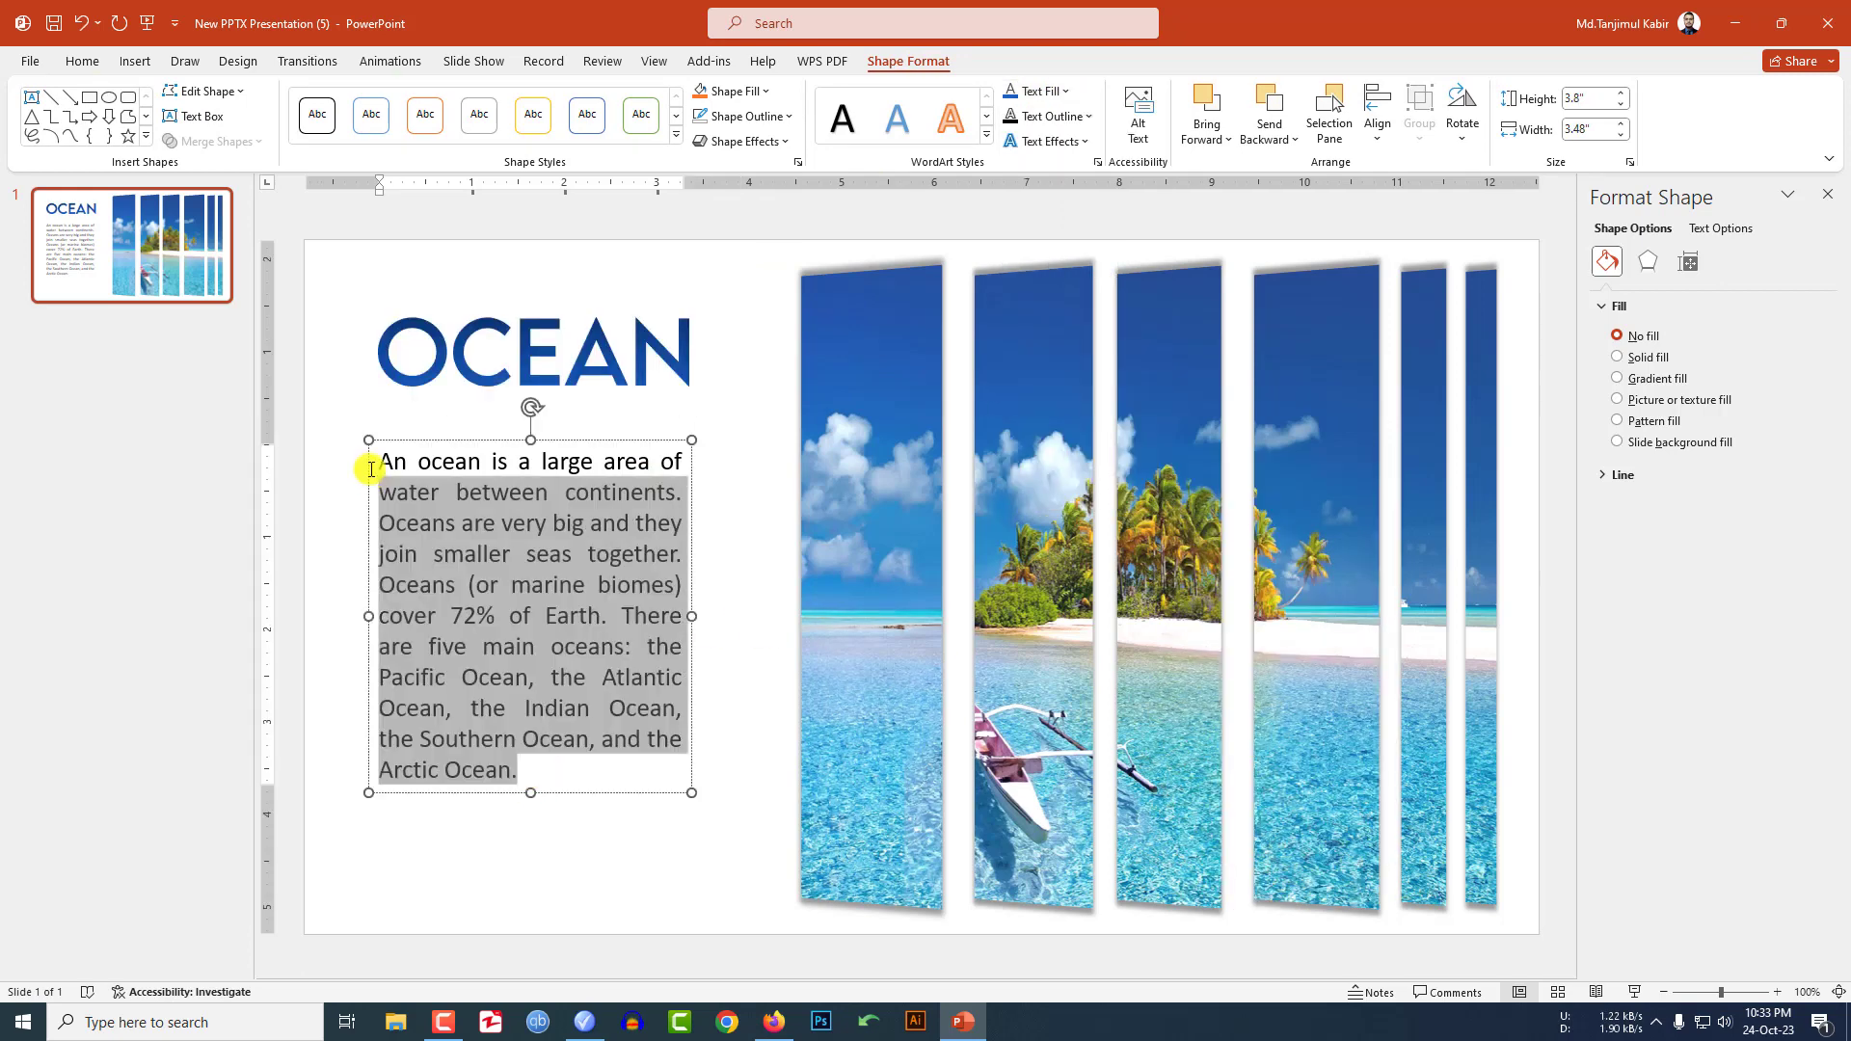
{"action": "left_click", "coordinate": [83, 61]}
{"action": "left_click", "coordinate": [599, 129]}
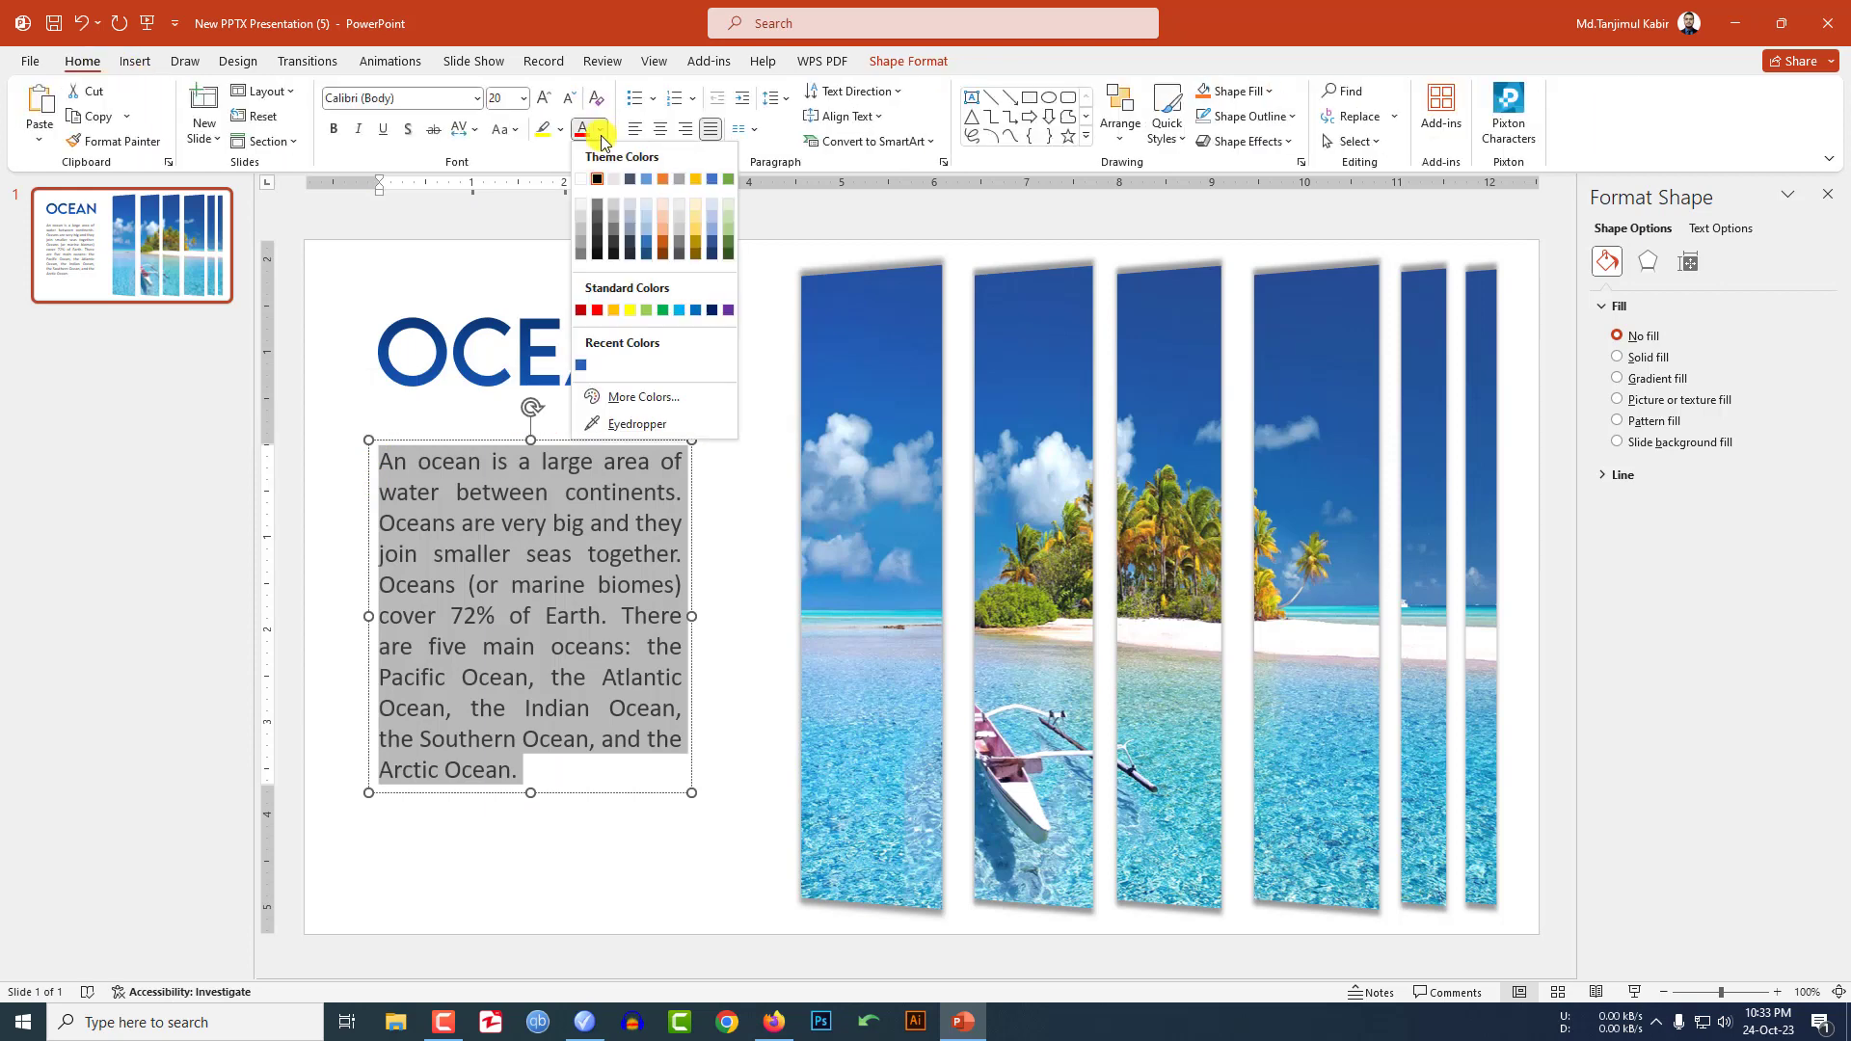
{"action": "left_click", "coordinate": [599, 229]}
Duplicate the OCEAN slide, retitle it JAPAN and paste in the Japan paragraph.
{"action": "left_click", "coordinate": [166, 257]}
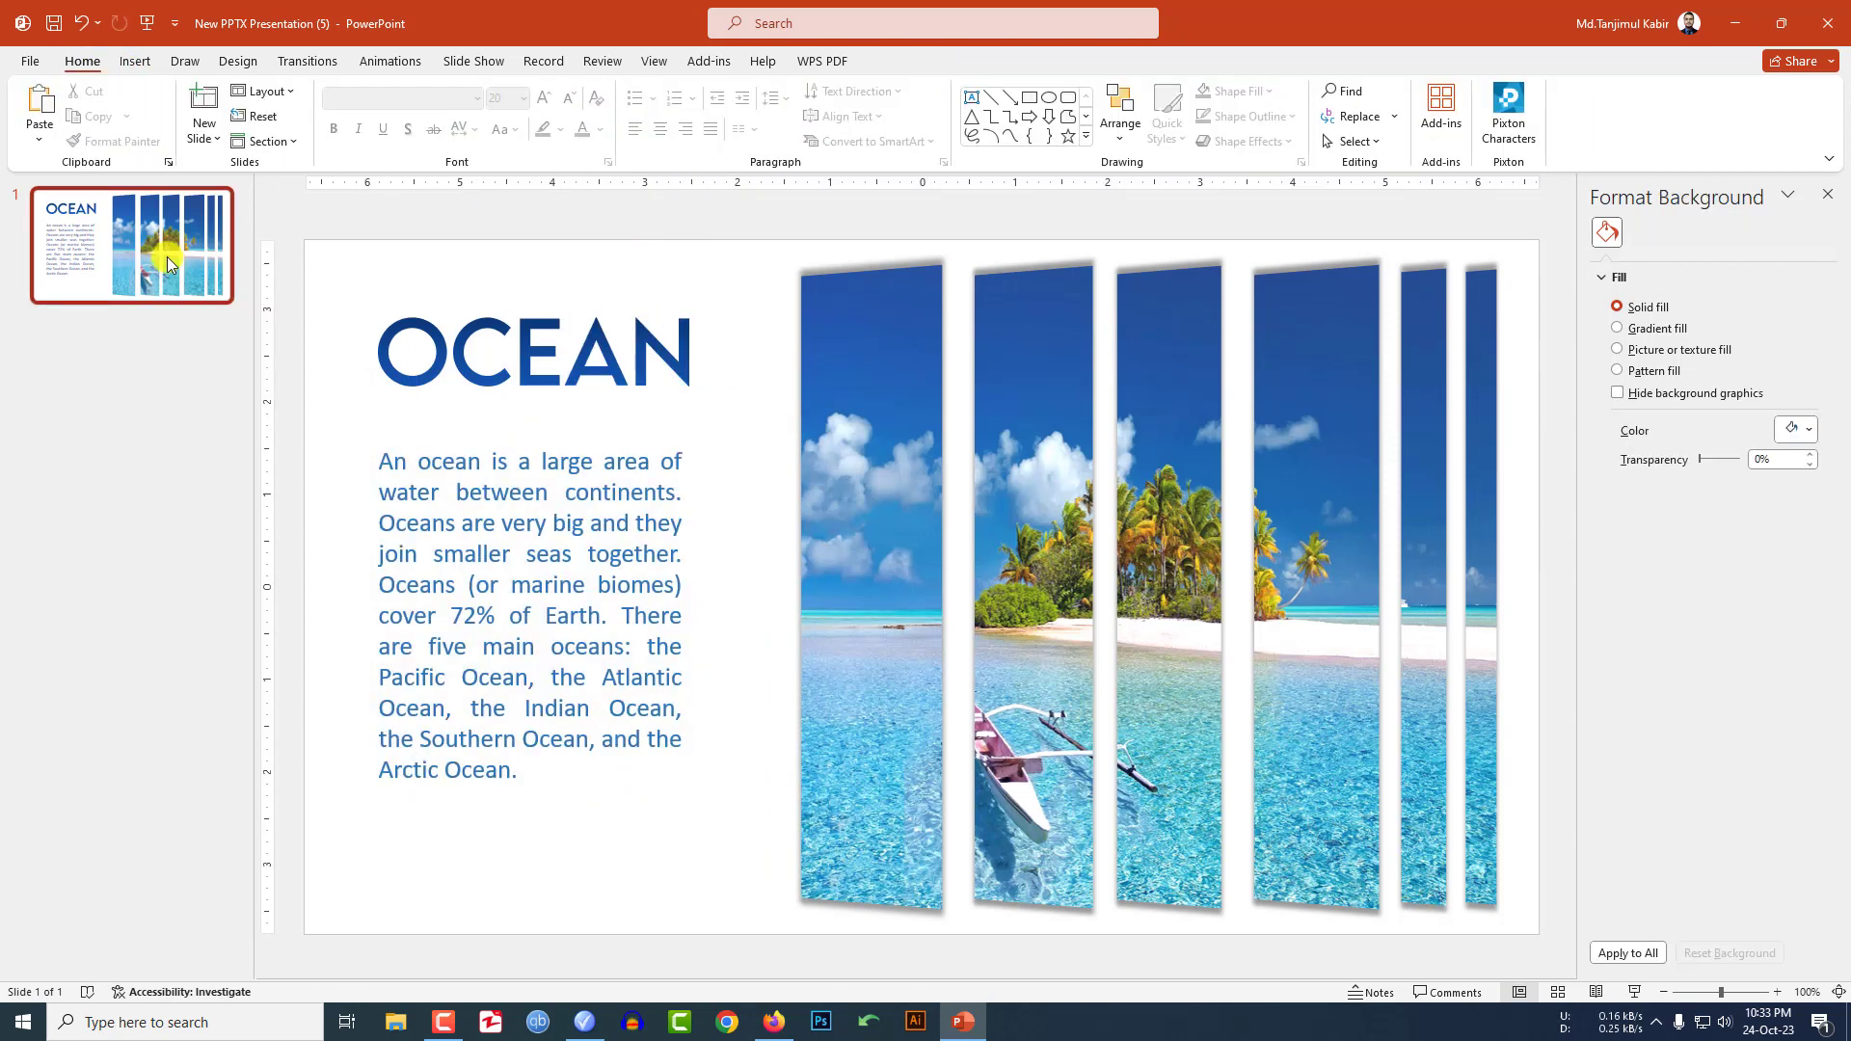
{"action": "right_click", "coordinate": [165, 257]}
{"action": "left_click", "coordinate": [214, 445]}
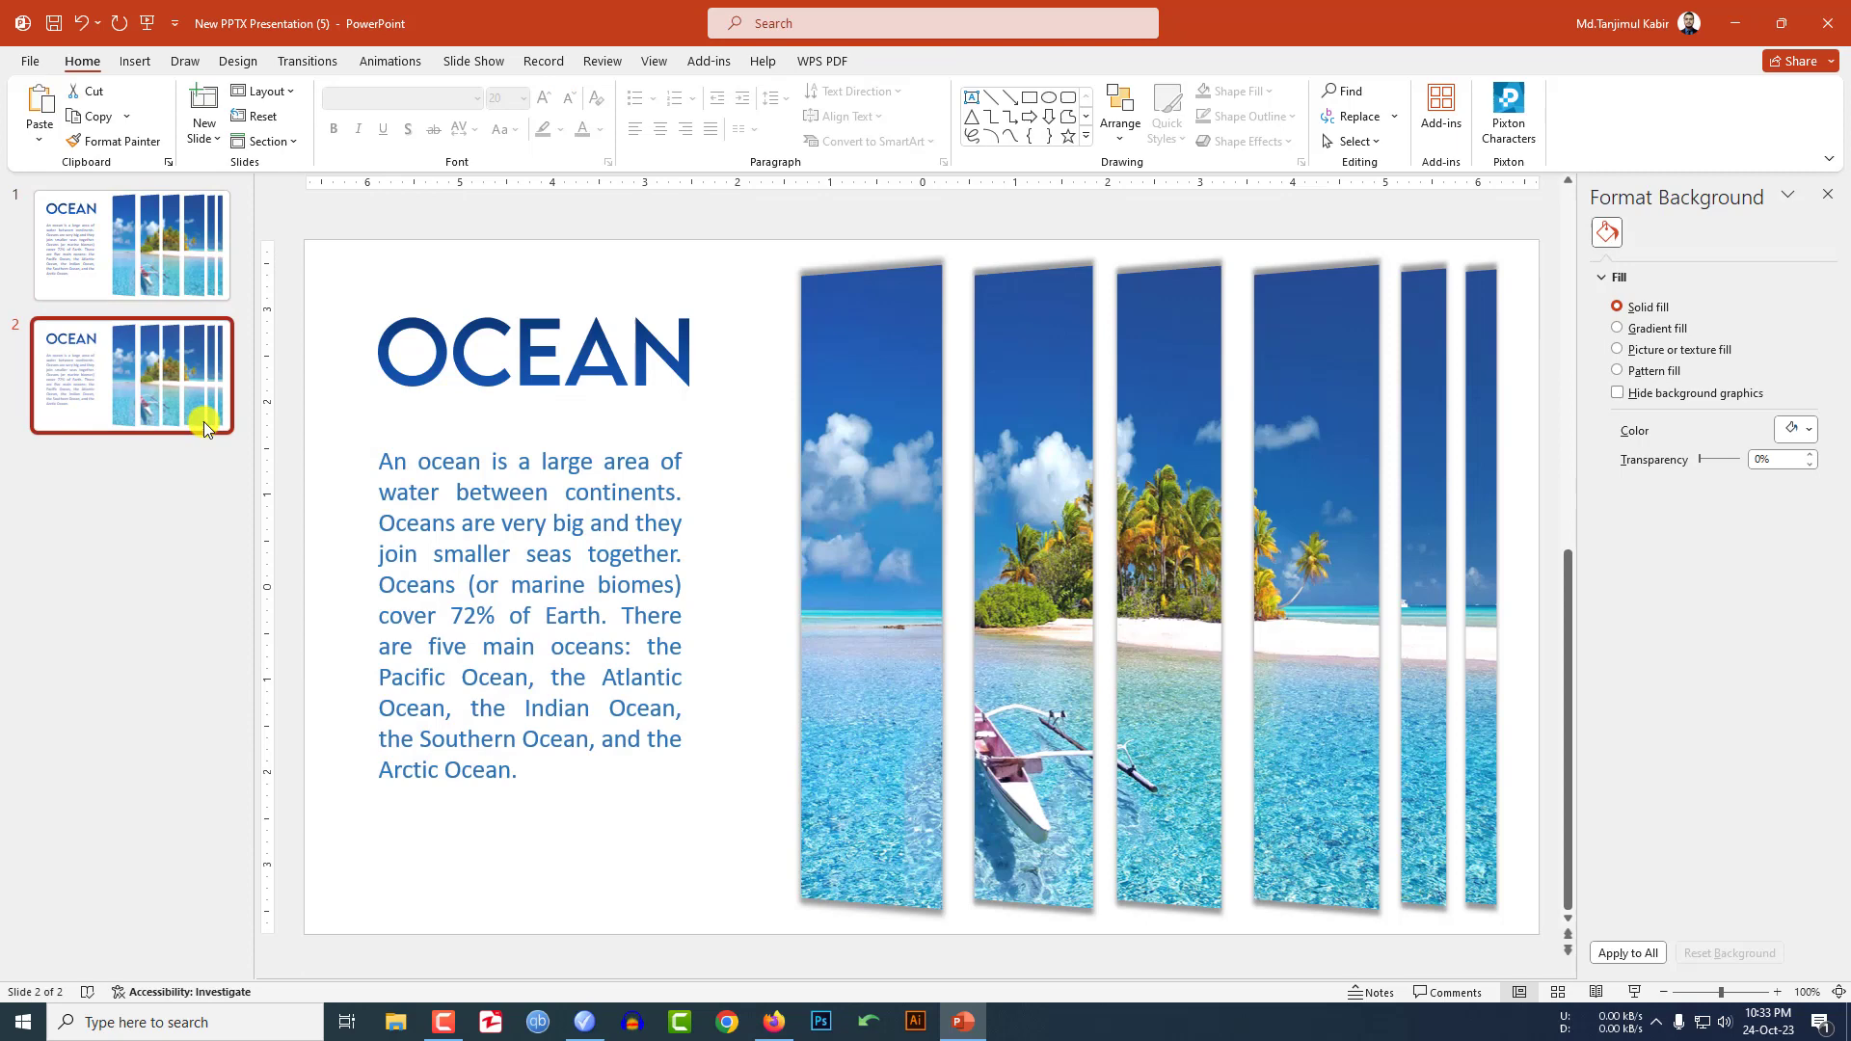
{"action": "double_click", "coordinate": [519, 334]}
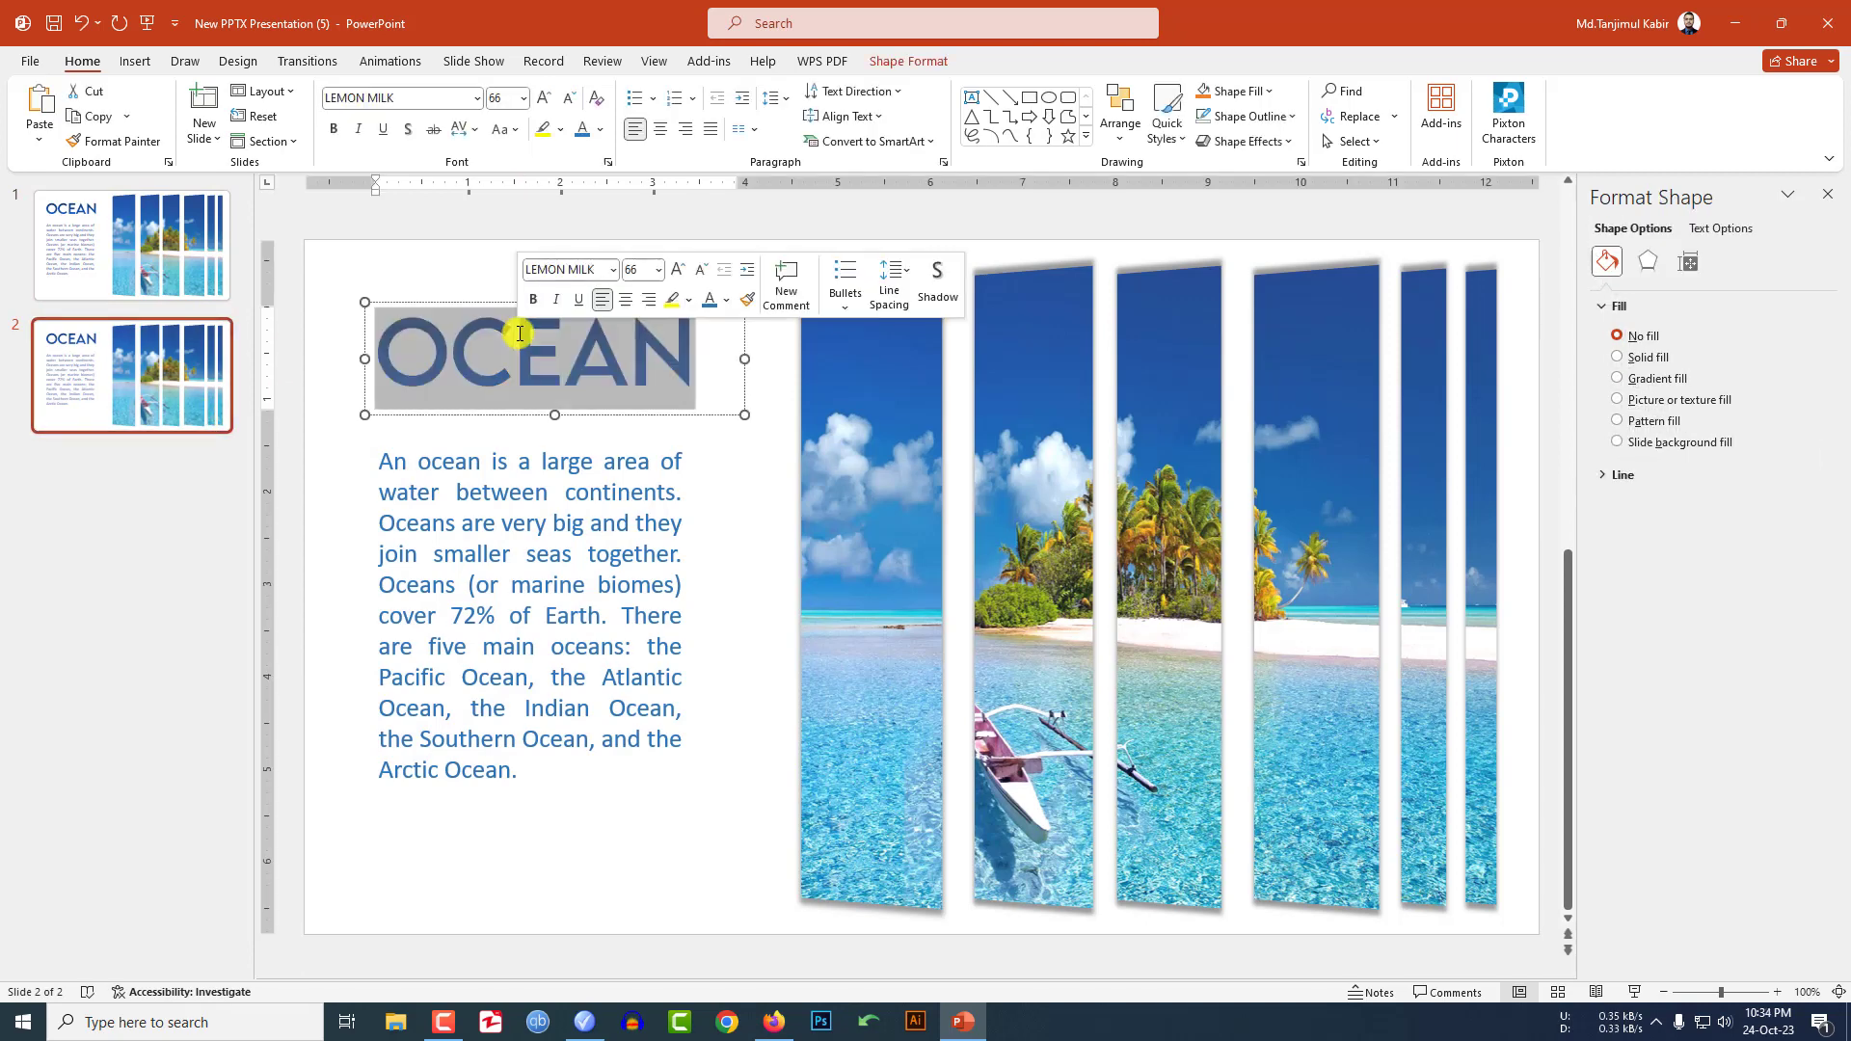
{"action": "type", "text": "JAPAN"}
{"action": "left_click", "coordinate": [540, 742]}
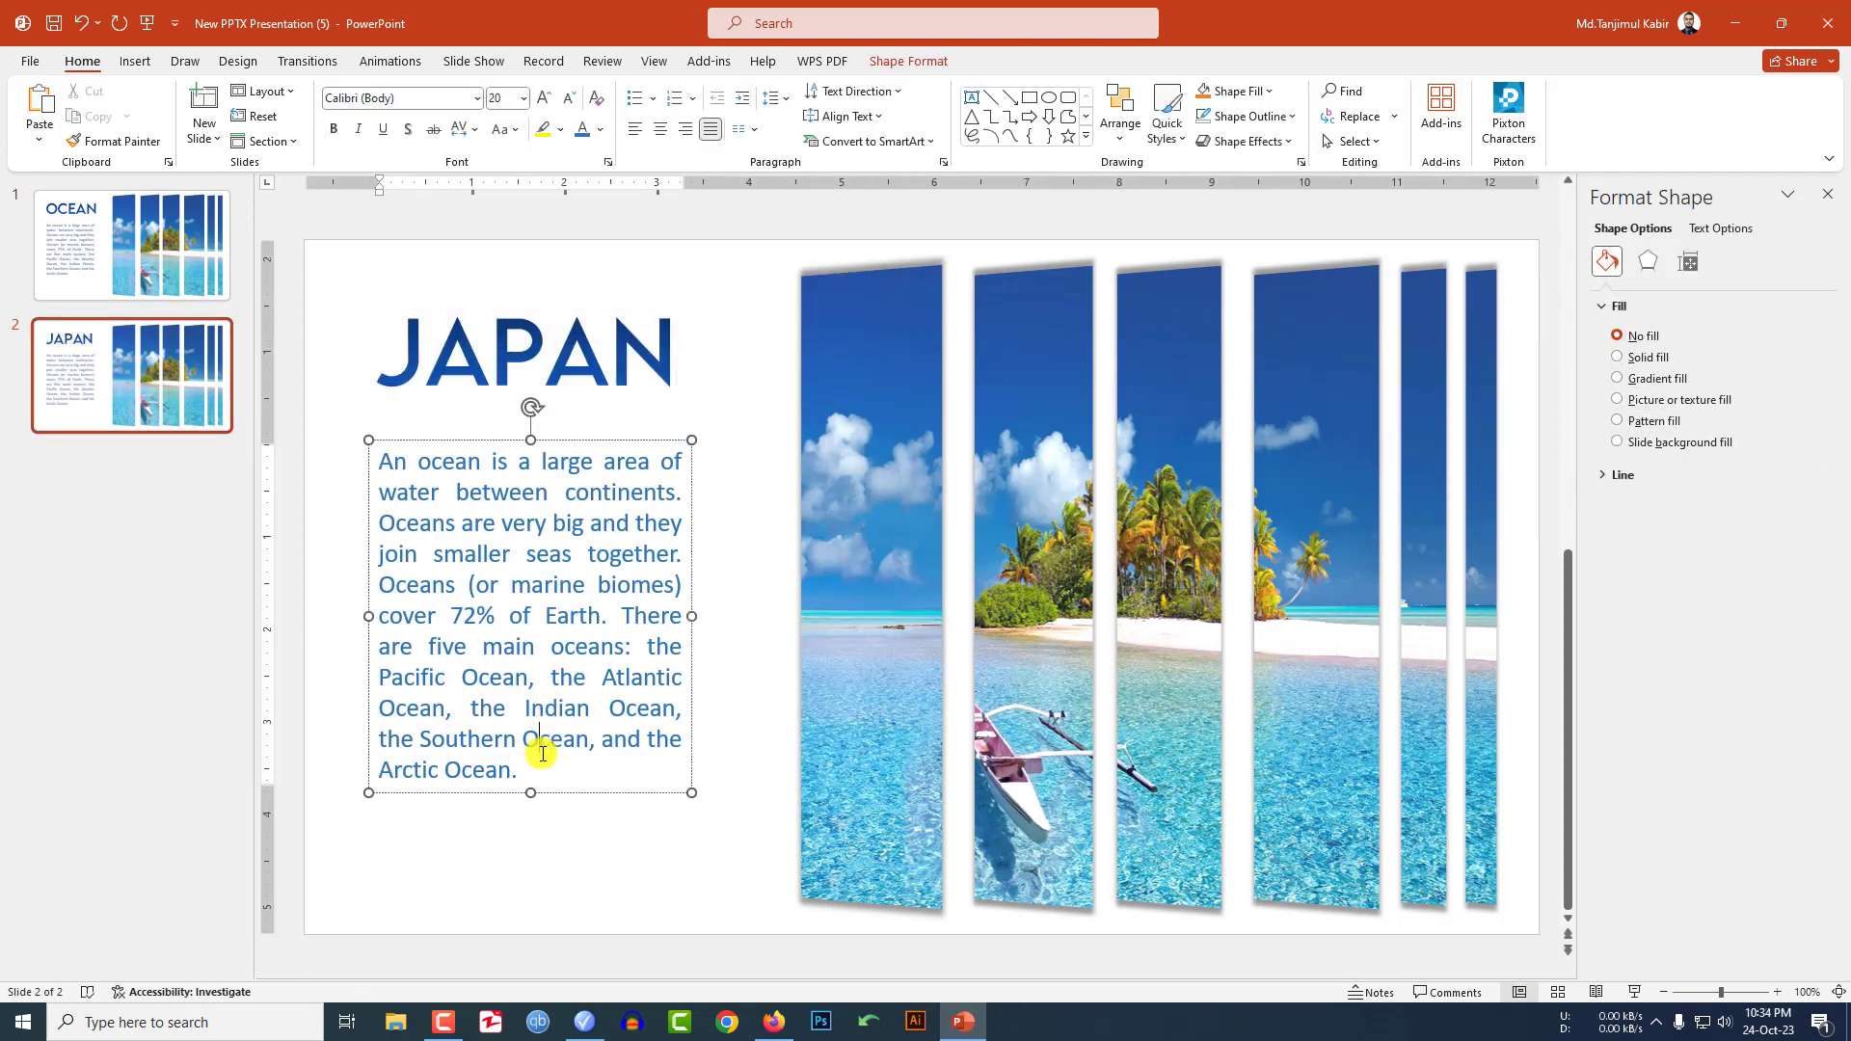
{"action": "key", "text": "ctrl+a"}
{"action": "type", "text": "Japan is an island country in East Asia. It is in the northwest Pacific Ocean and is bordered on the west by the Sea of Japan, extending from the Sea of Okhotsk in the north toward the East China Sea, Philippine Sea, and Taiwan in the south."}
{"action": "left_click", "coordinate": [629, 808]}
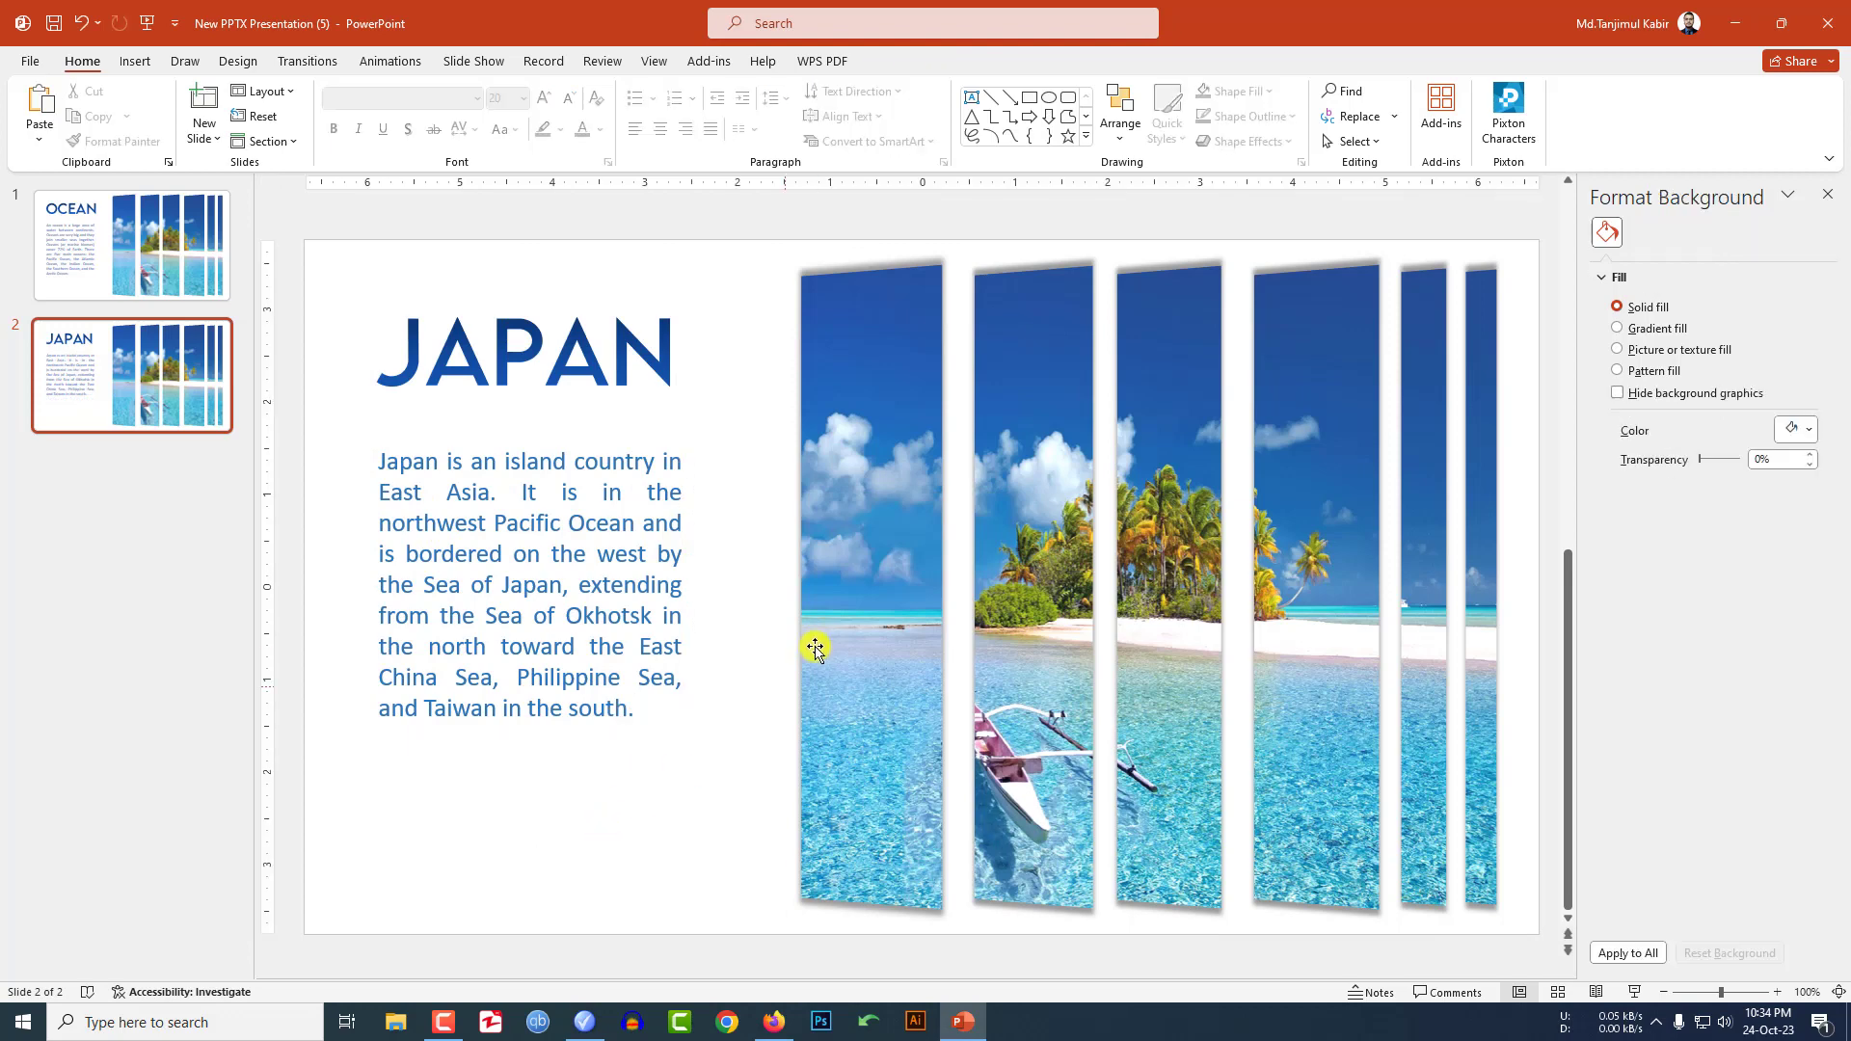
Refill slide 2's strips with the Mt Fuji pagoda photo.
{"action": "left_click", "coordinate": [843, 633]}
{"action": "left_click", "coordinate": [1603, 263]}
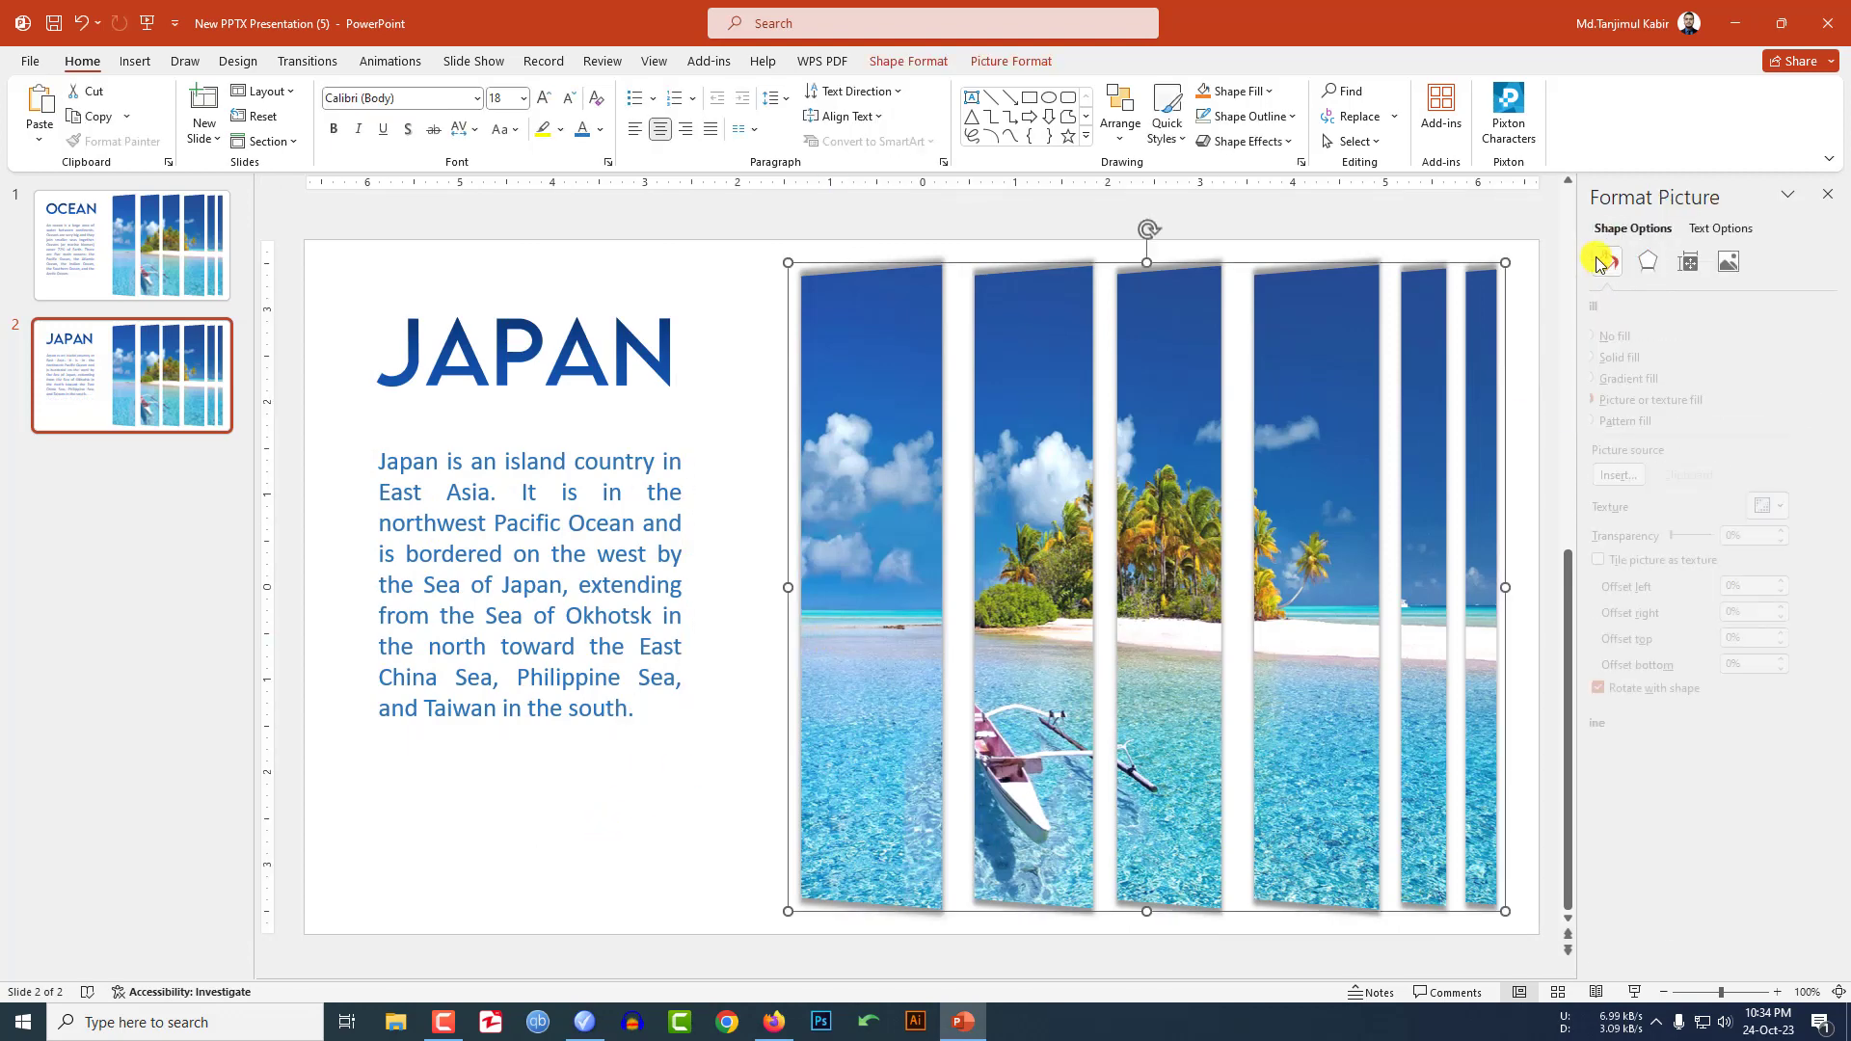
{"action": "left_click", "coordinate": [1647, 475]}
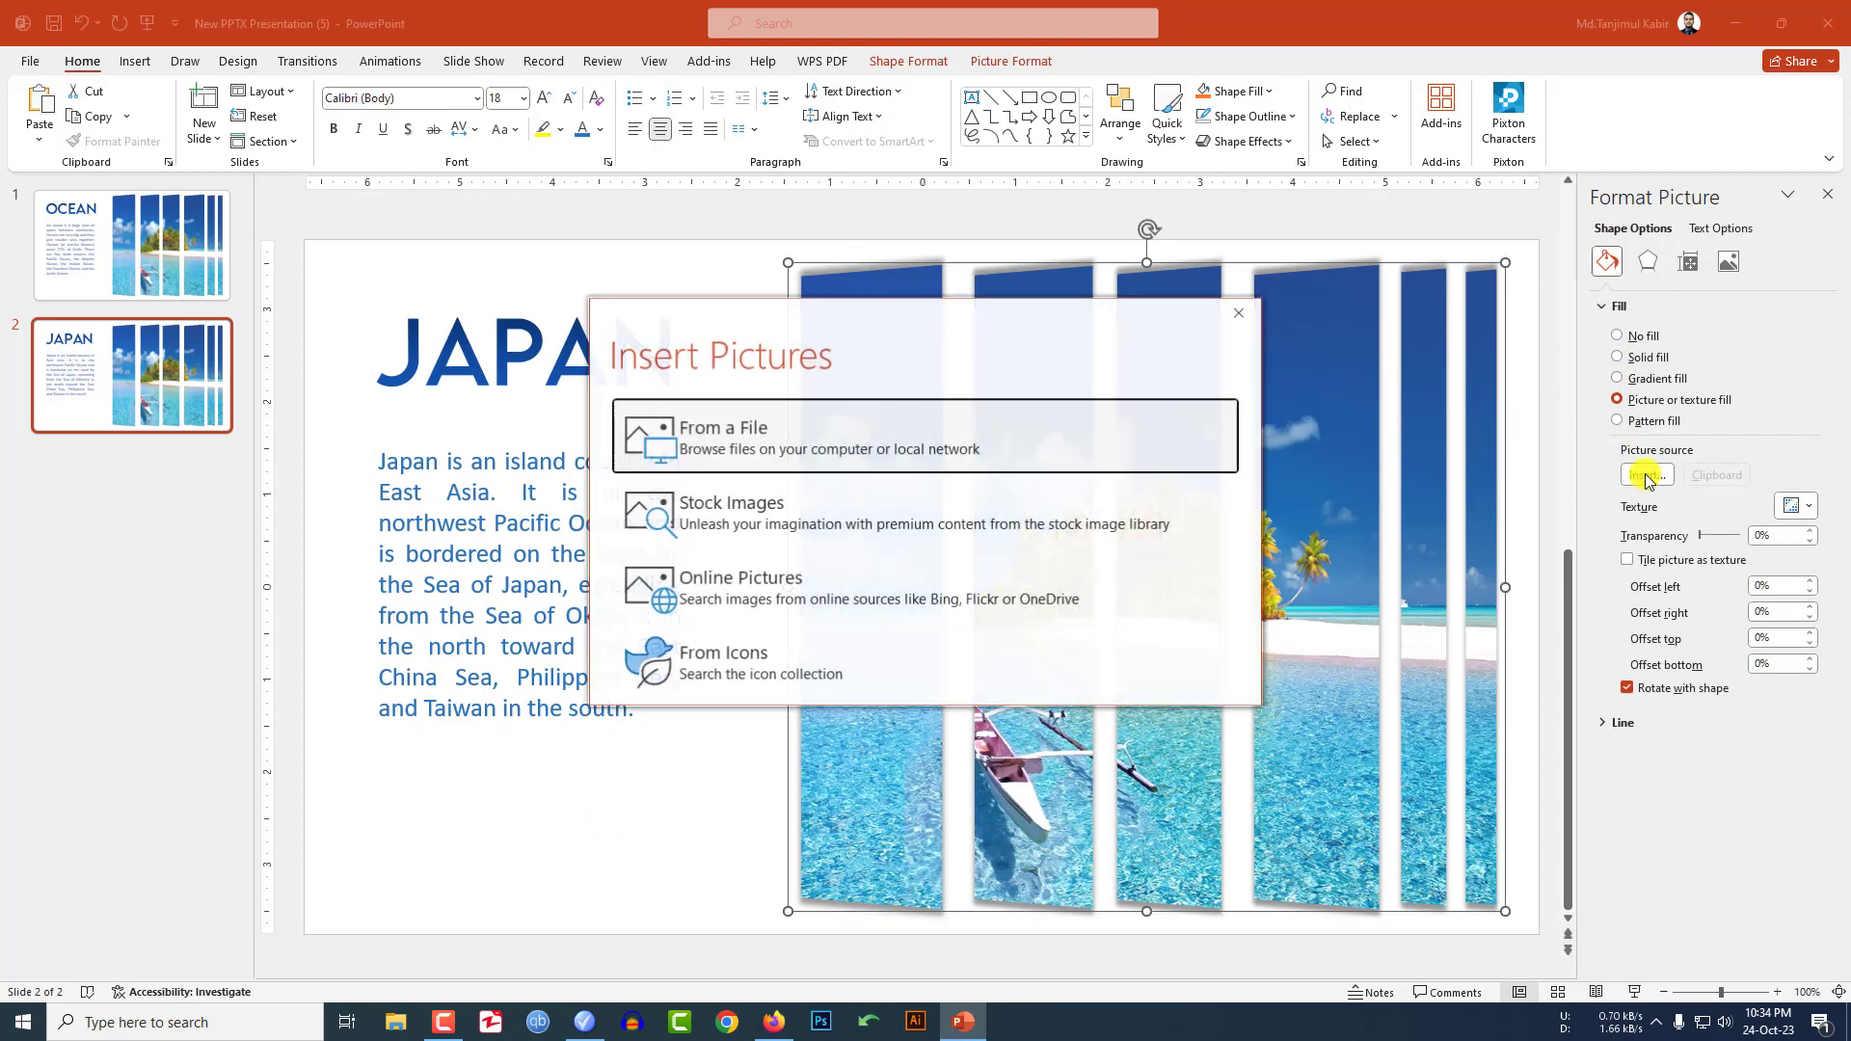
{"action": "left_click", "coordinate": [860, 443]}
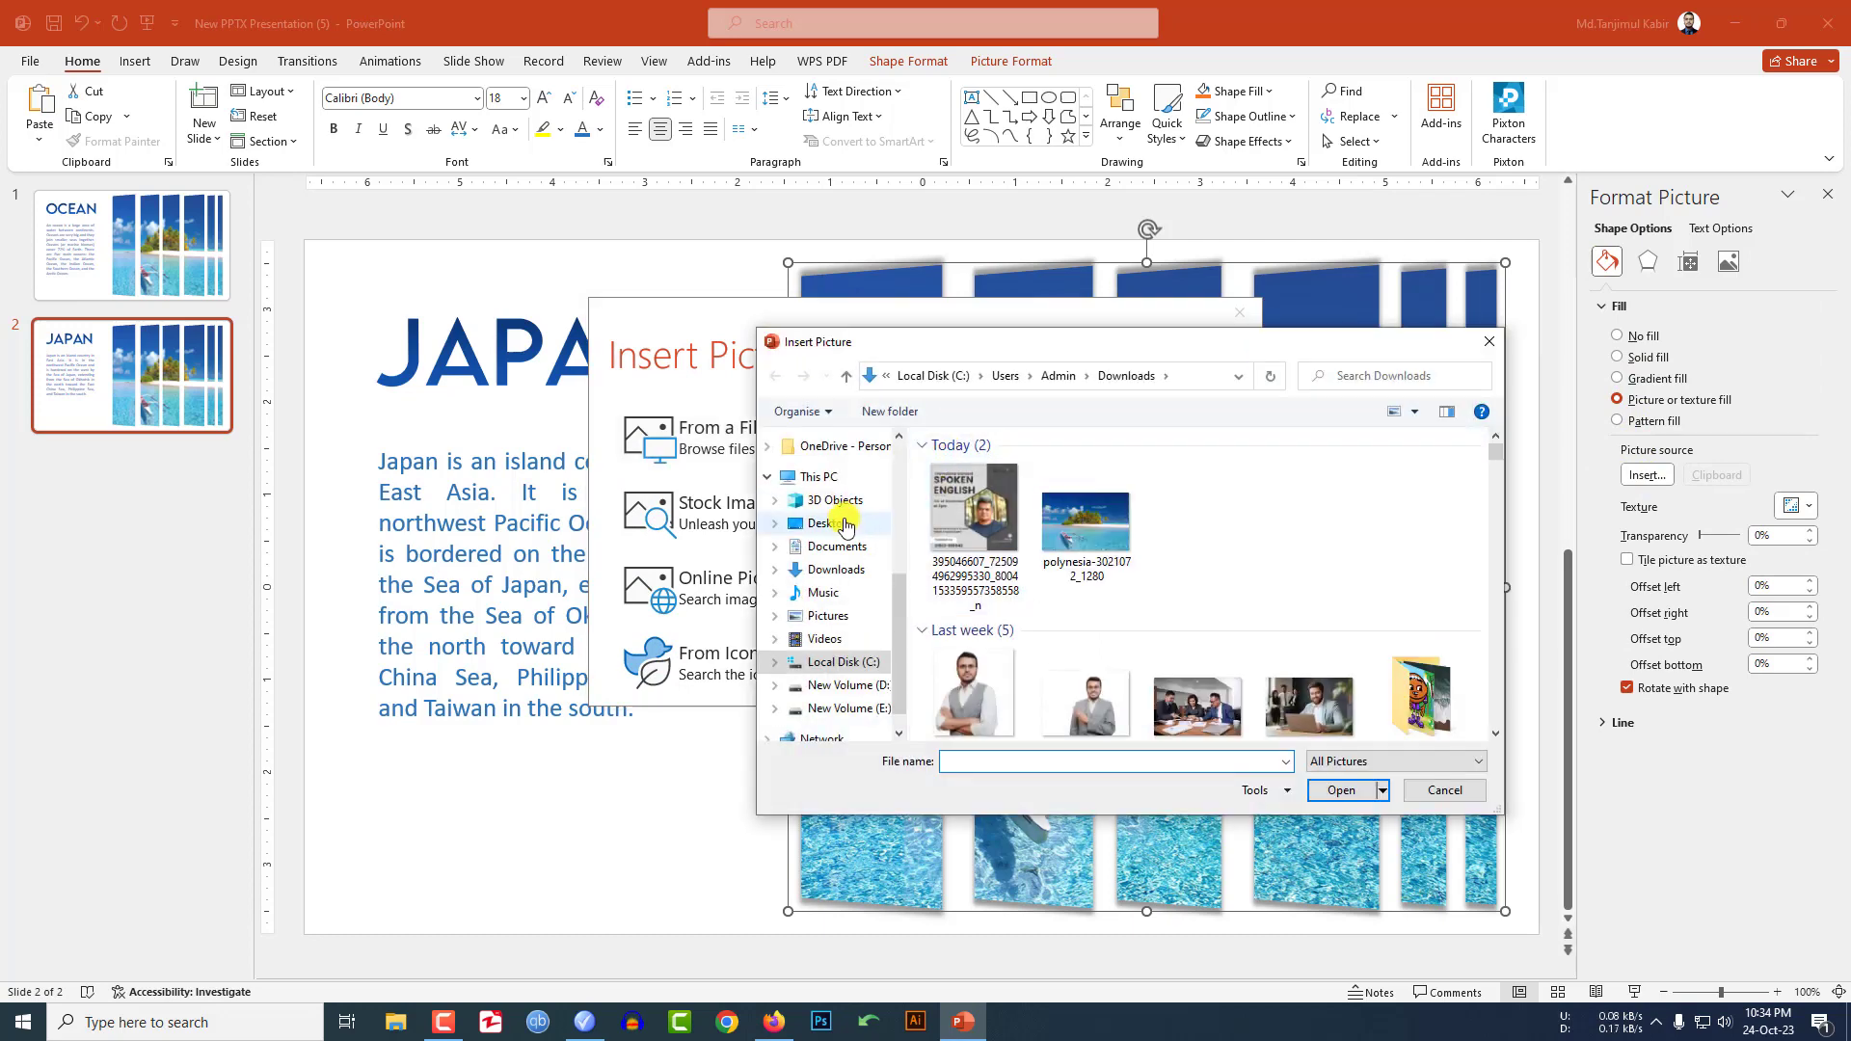
{"action": "double_click", "coordinate": [1196, 501]}
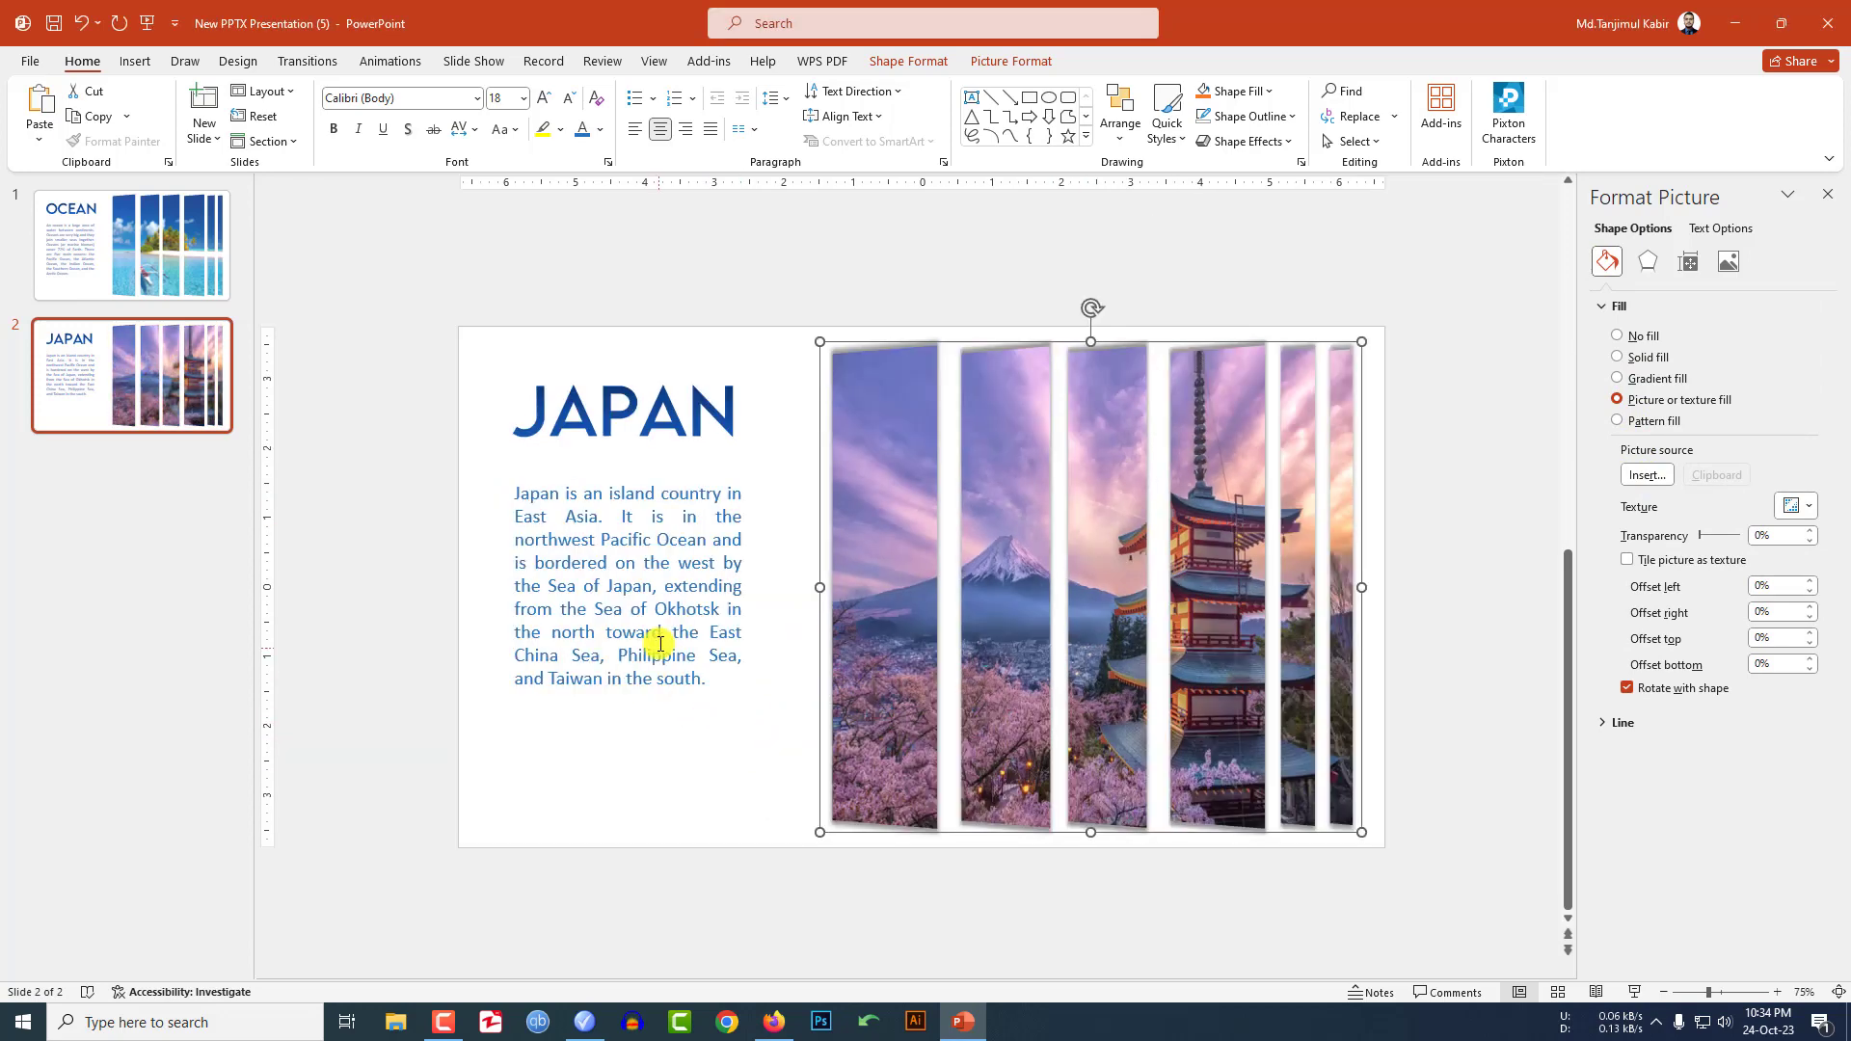
Duplicate the OCEAN and JAPAN slides to make a four-slide deck.
{"action": "left_click", "coordinate": [133, 249]}
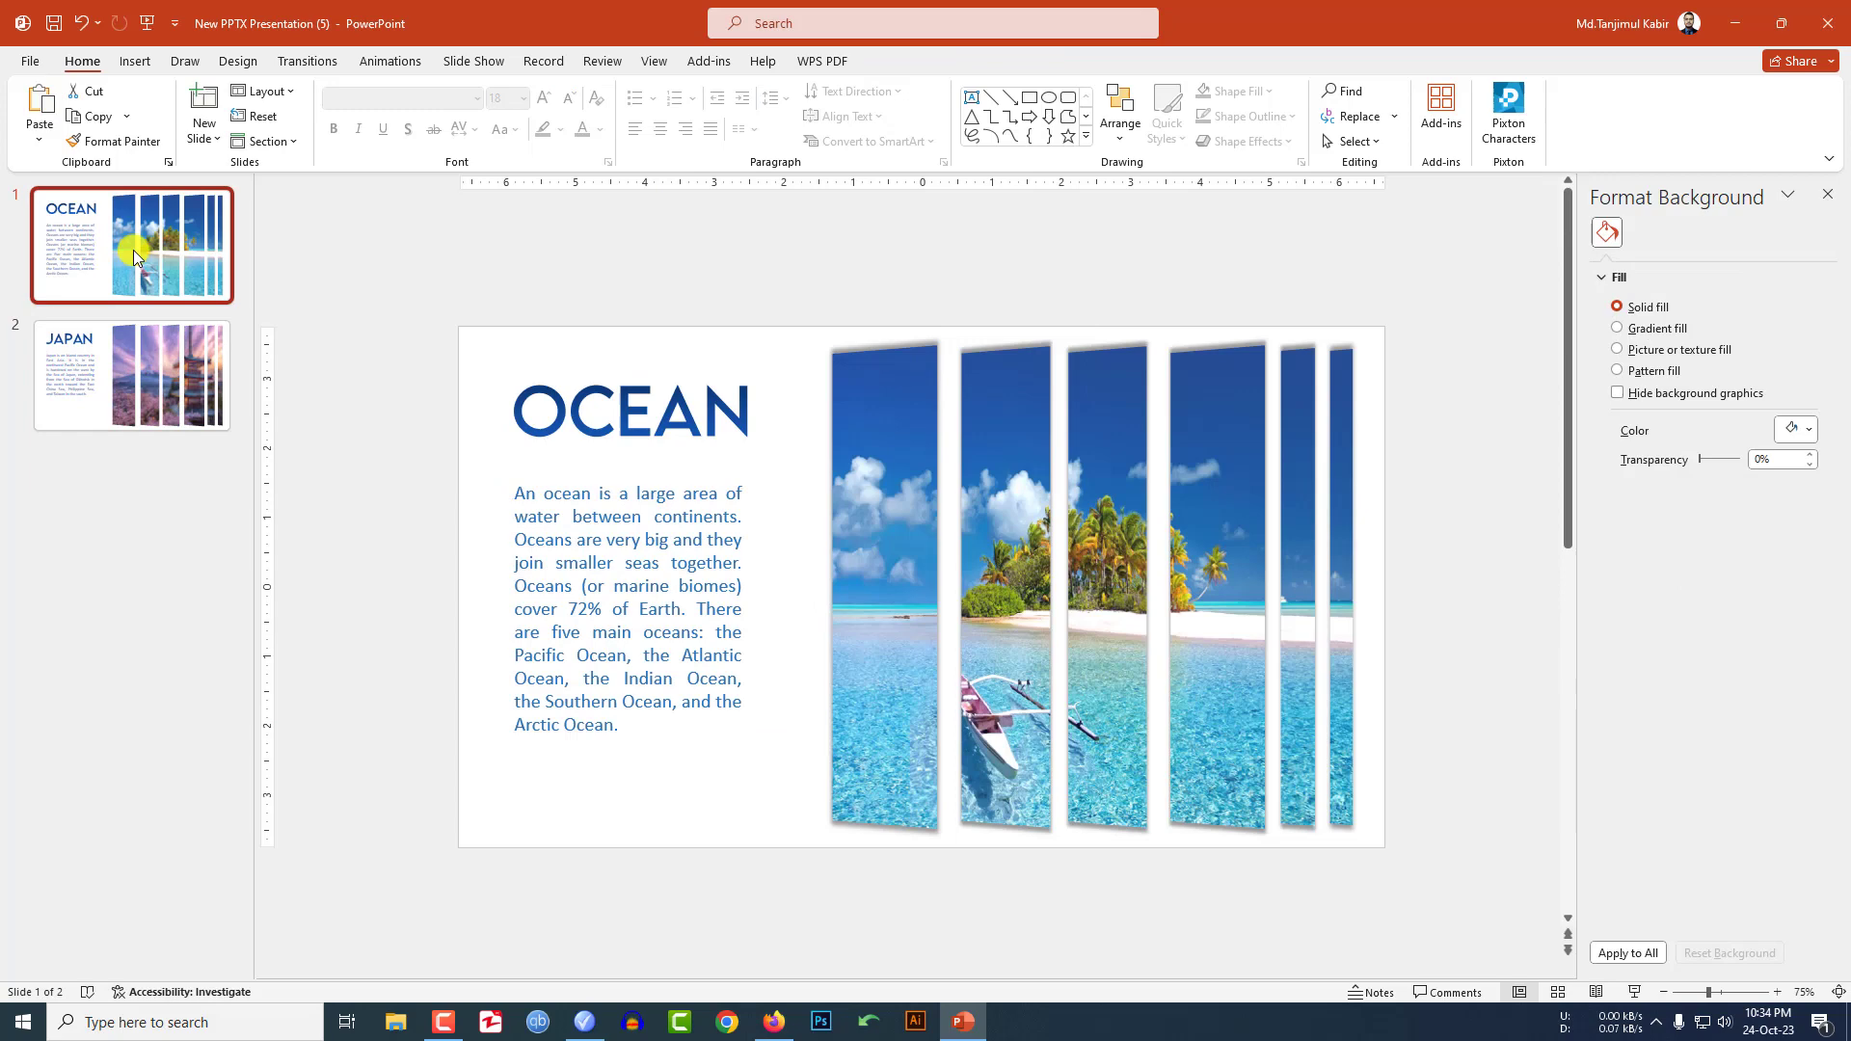
{"action": "right_click", "coordinate": [136, 252]}
{"action": "left_click", "coordinate": [183, 440]}
{"action": "left_click", "coordinate": [183, 521]}
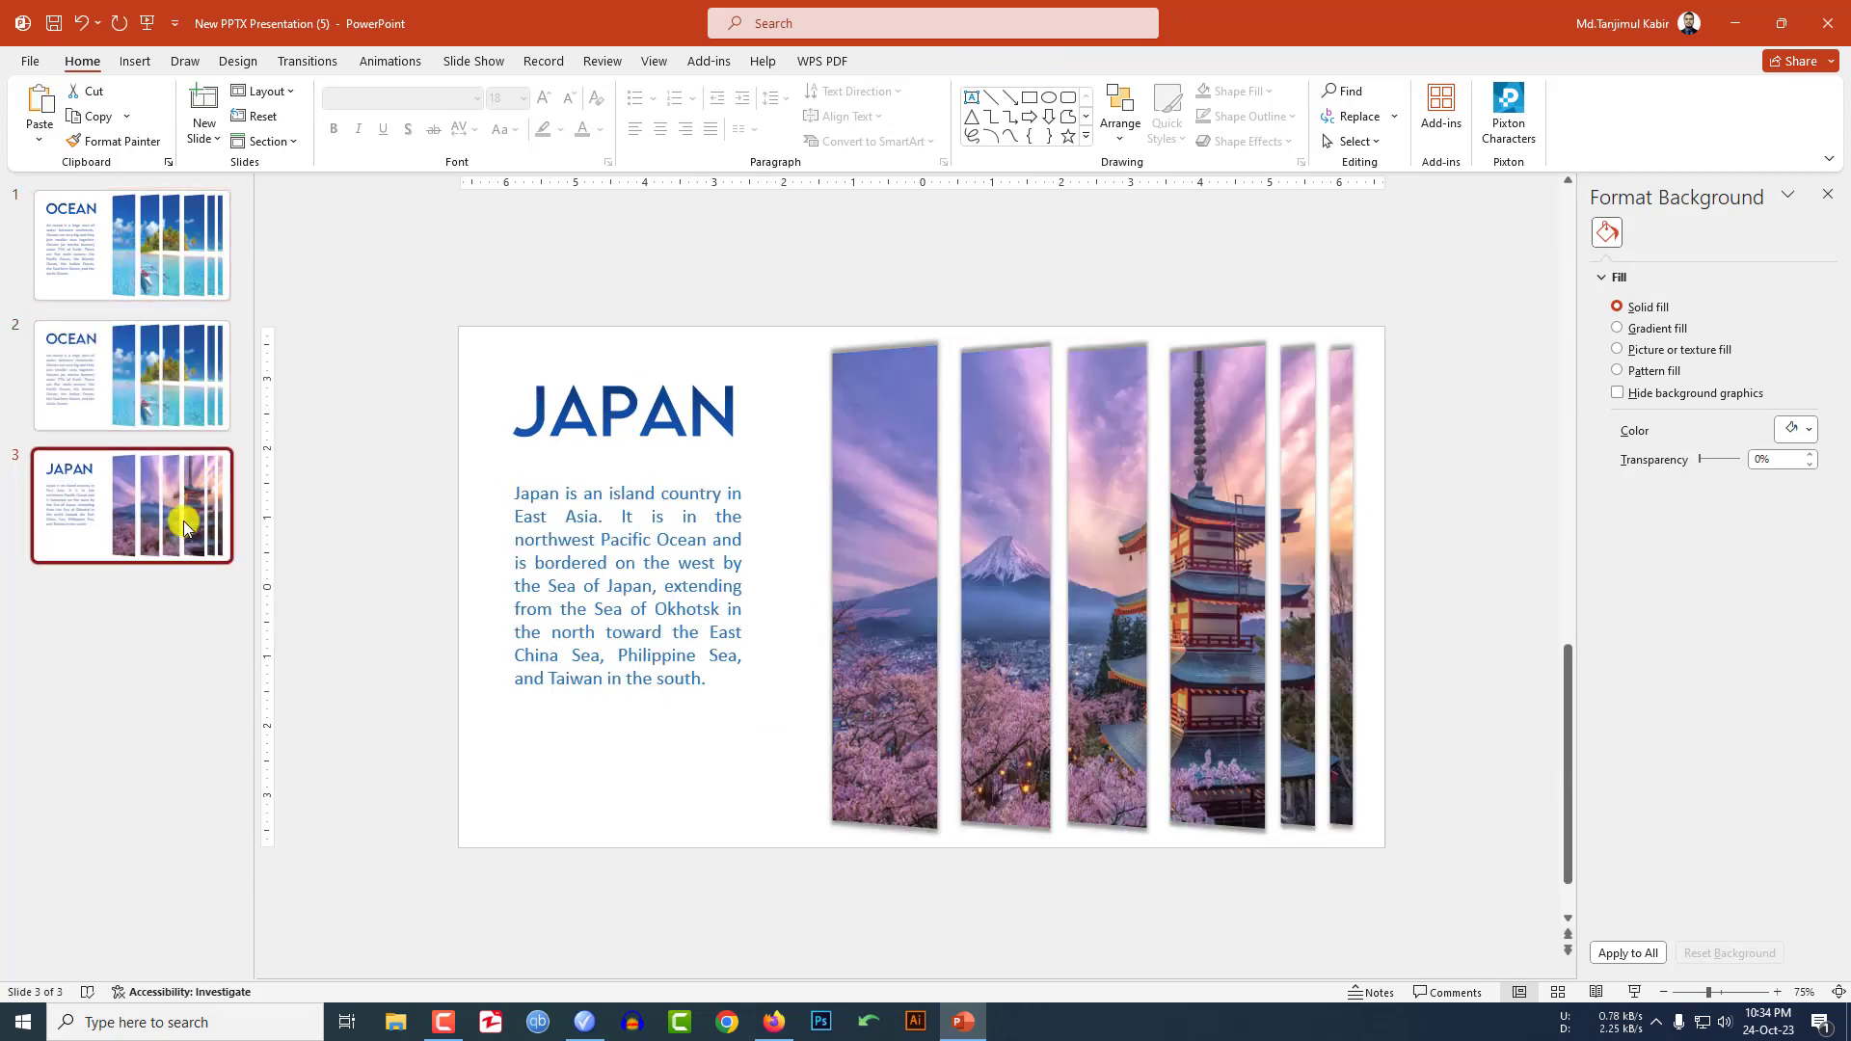
{"action": "right_click", "coordinate": [183, 521]}
{"action": "left_click", "coordinate": [258, 711]}
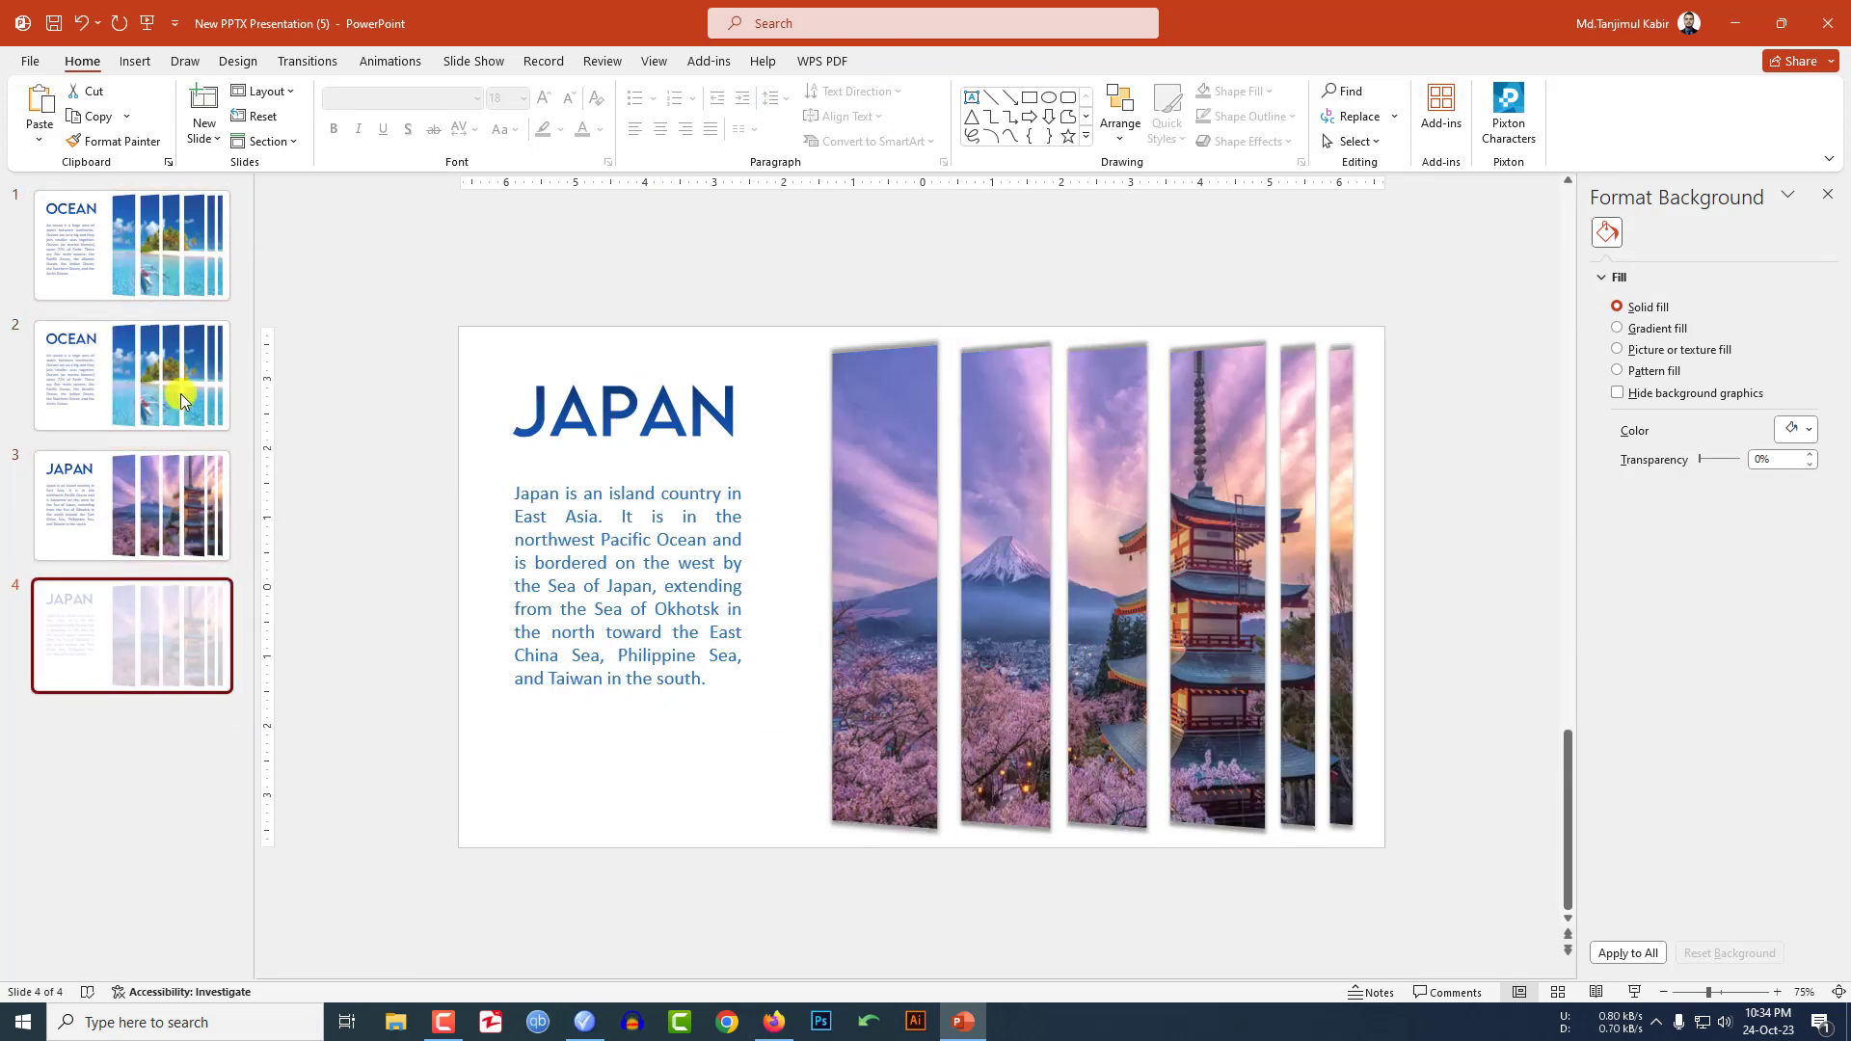
On slide 1, move the strips right, the title above and the paragraph below the canvas.
{"action": "left_click", "coordinate": [133, 245]}
{"action": "scroll", "coordinate": [517, 442], "scroll_direction": "down", "scroll_amount": 3}
{"action": "left_click_drag", "start_coordinate": [932, 592], "coordinate": [1338, 592]}
{"action": "left_click", "coordinate": [660, 487]}
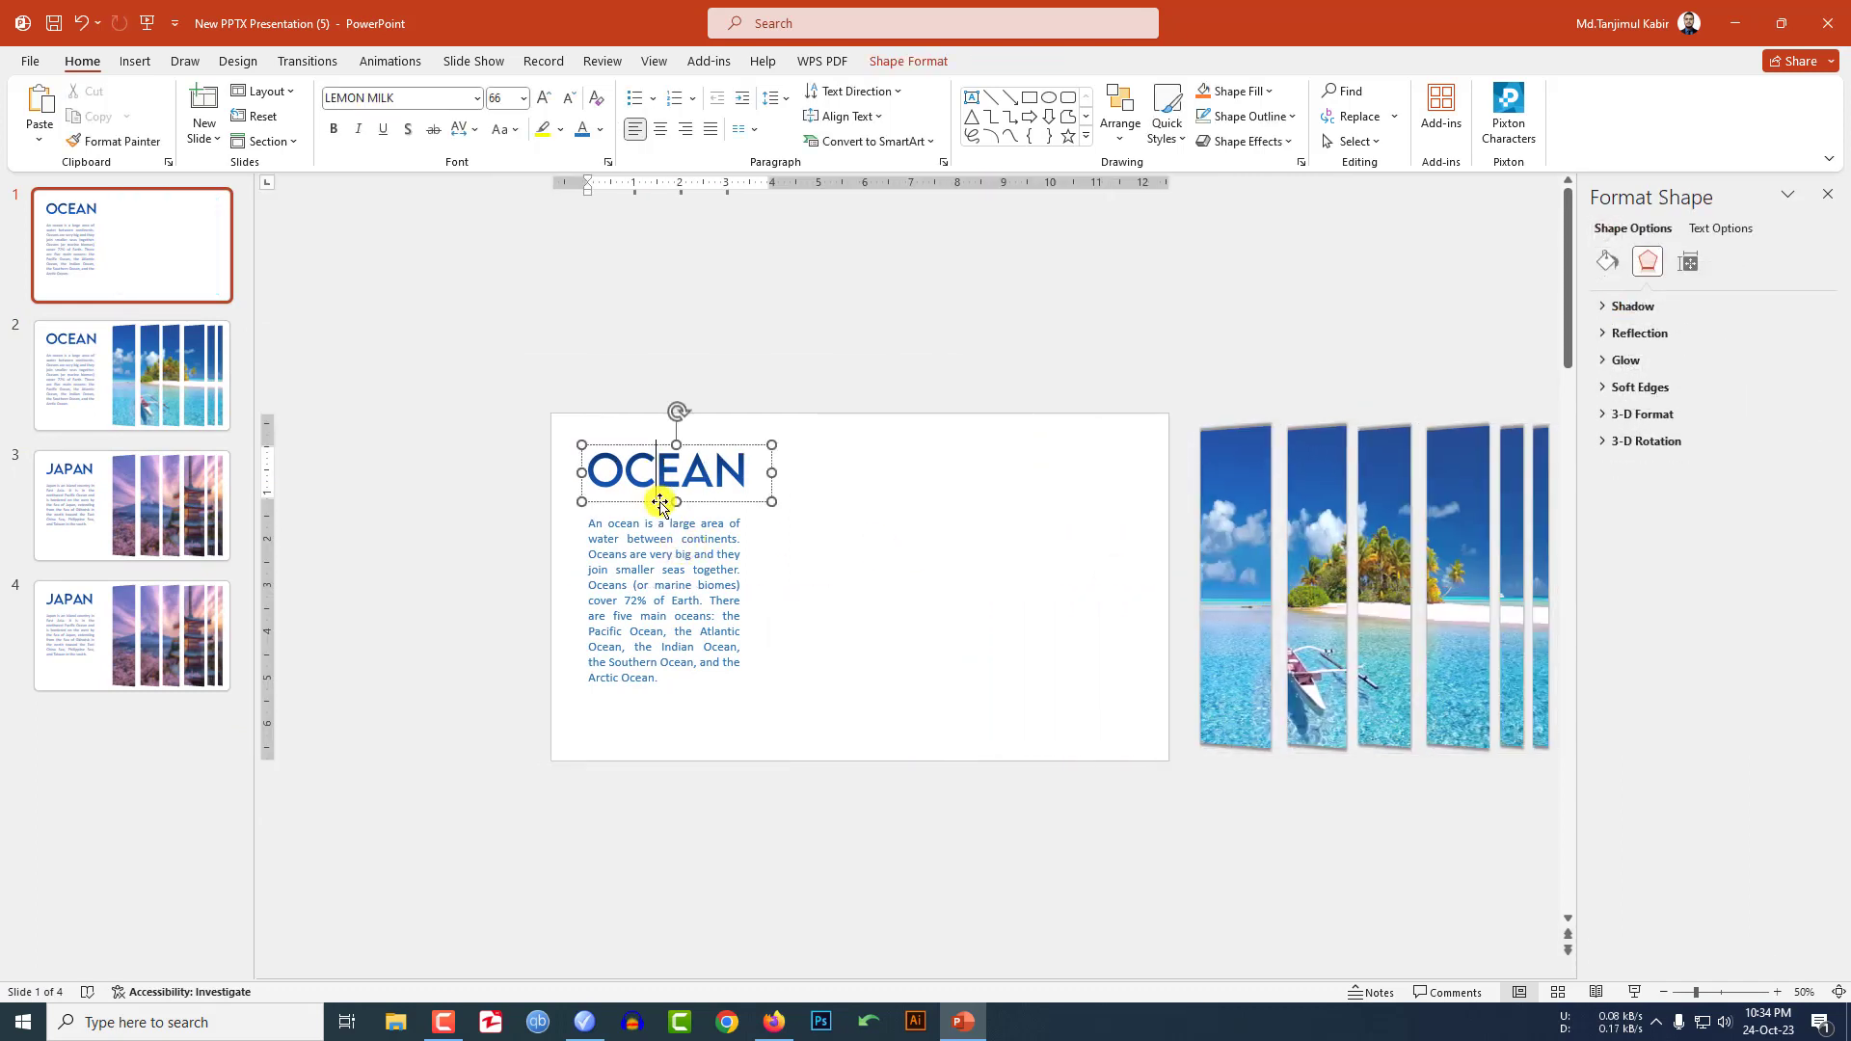
{"action": "left_click_drag", "start_coordinate": [659, 497], "coordinate": [655, 351]}
{"action": "left_click", "coordinate": [660, 579]}
{"action": "left_click_drag", "start_coordinate": [670, 691], "coordinate": [655, 965]}
On slide 3, move the JAPAN title, paragraph and picture strips off the canvas.
{"action": "left_click", "coordinate": [173, 552]}
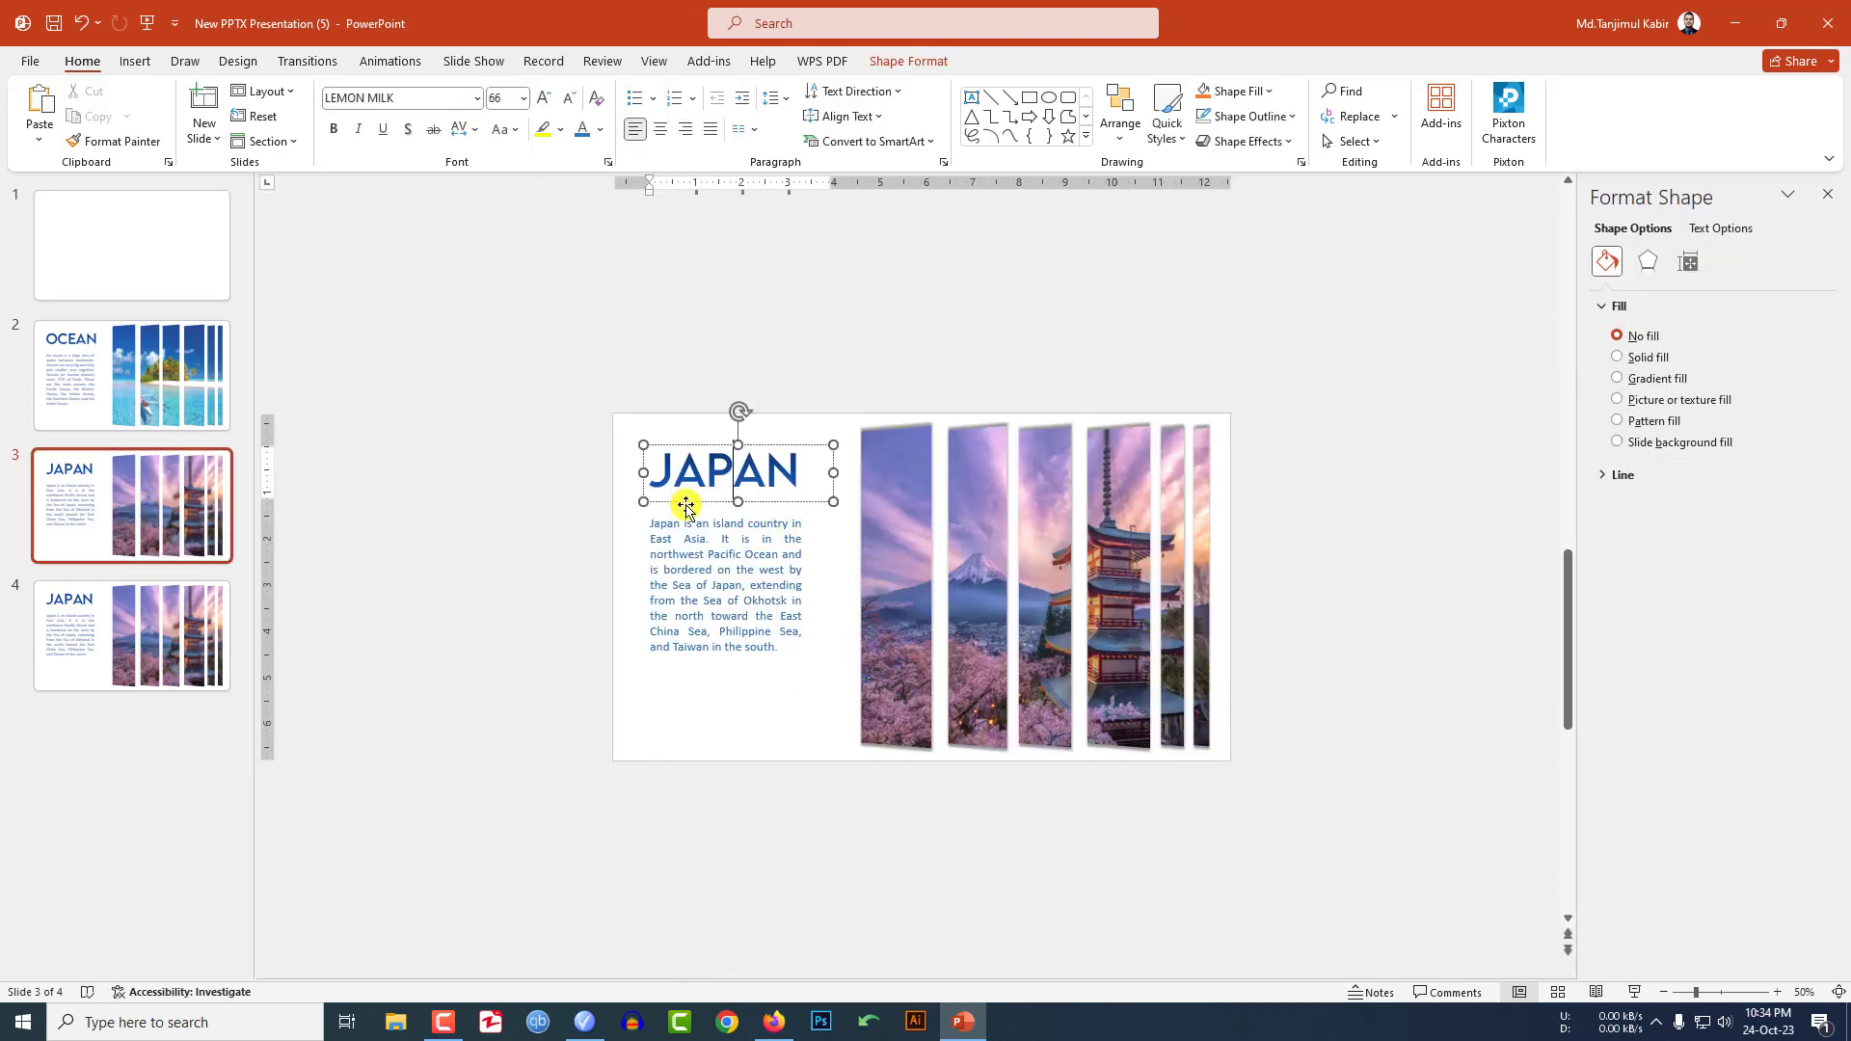
{"action": "left_click_drag", "start_coordinate": [681, 505], "coordinate": [675, 352]}
{"action": "left_click", "coordinate": [713, 618]}
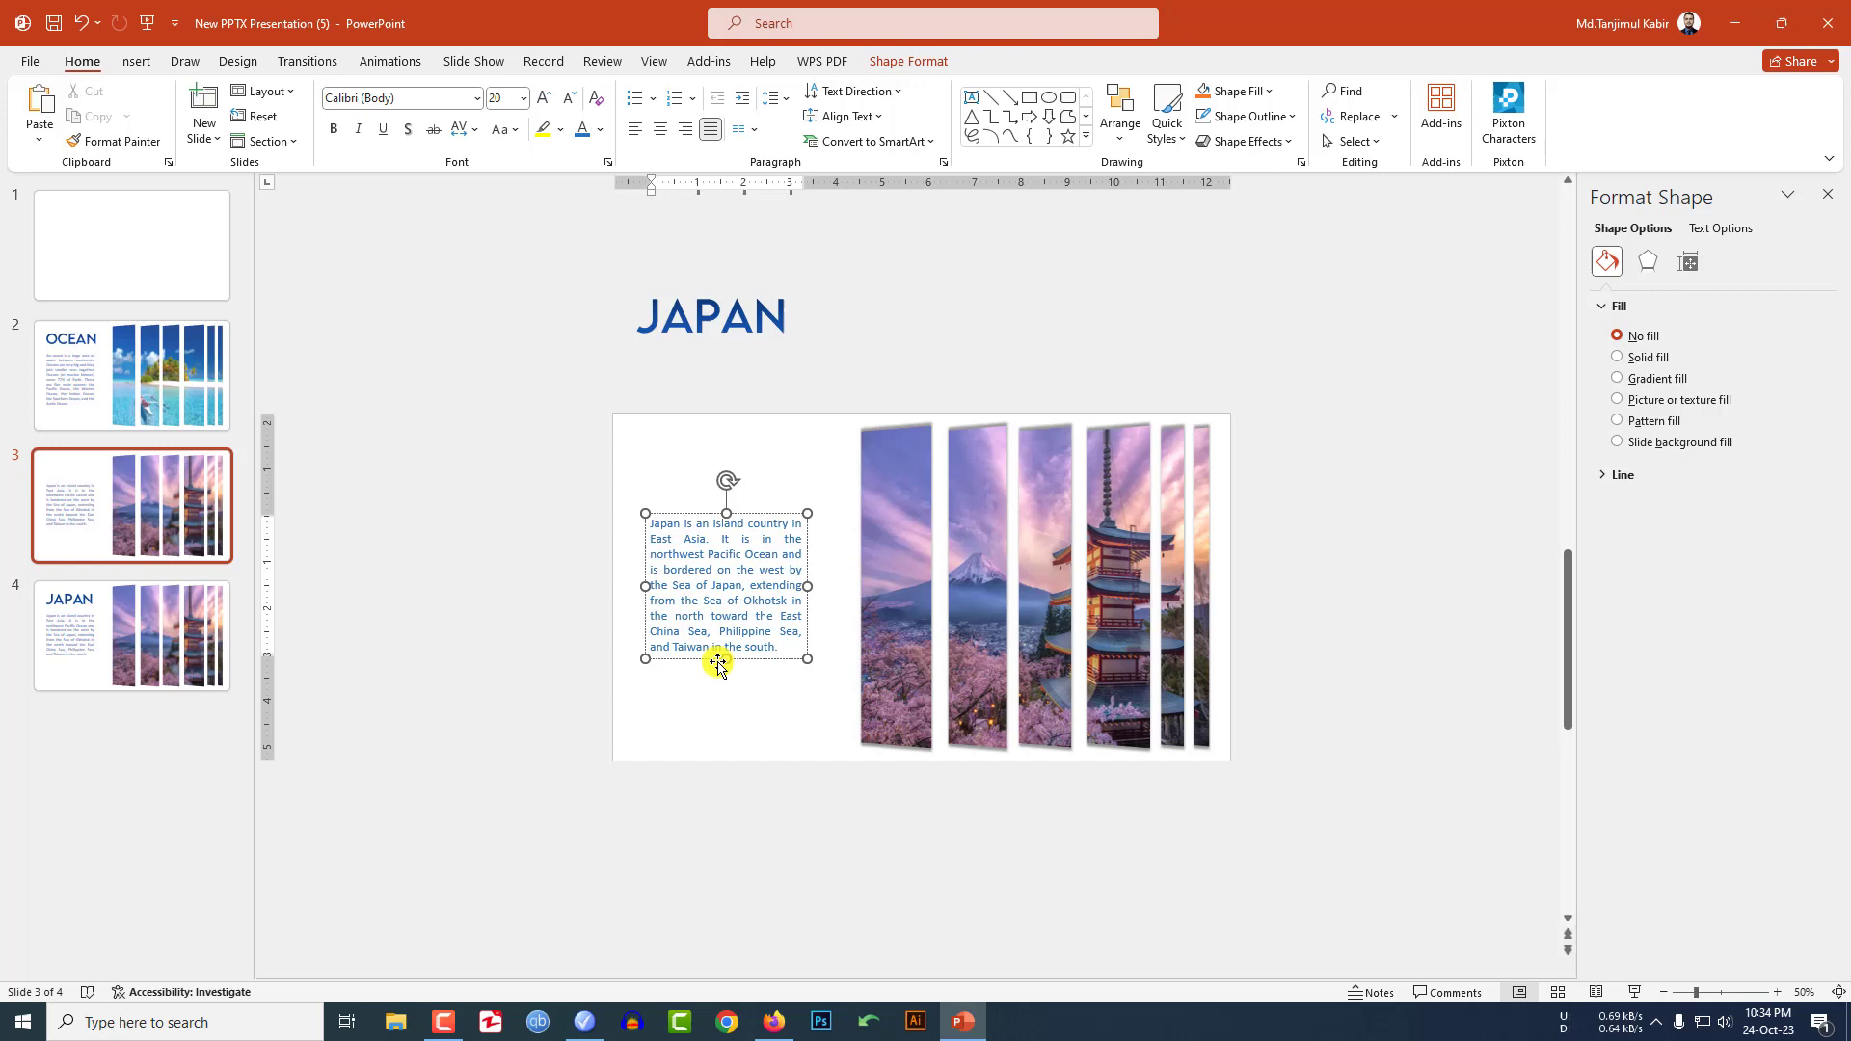
{"action": "left_click_drag", "start_coordinate": [718, 663], "coordinate": [711, 974]}
{"action": "left_click", "coordinate": [901, 628]}
{"action": "left_click_drag", "start_coordinate": [901, 628], "coordinate": [1330, 608]}
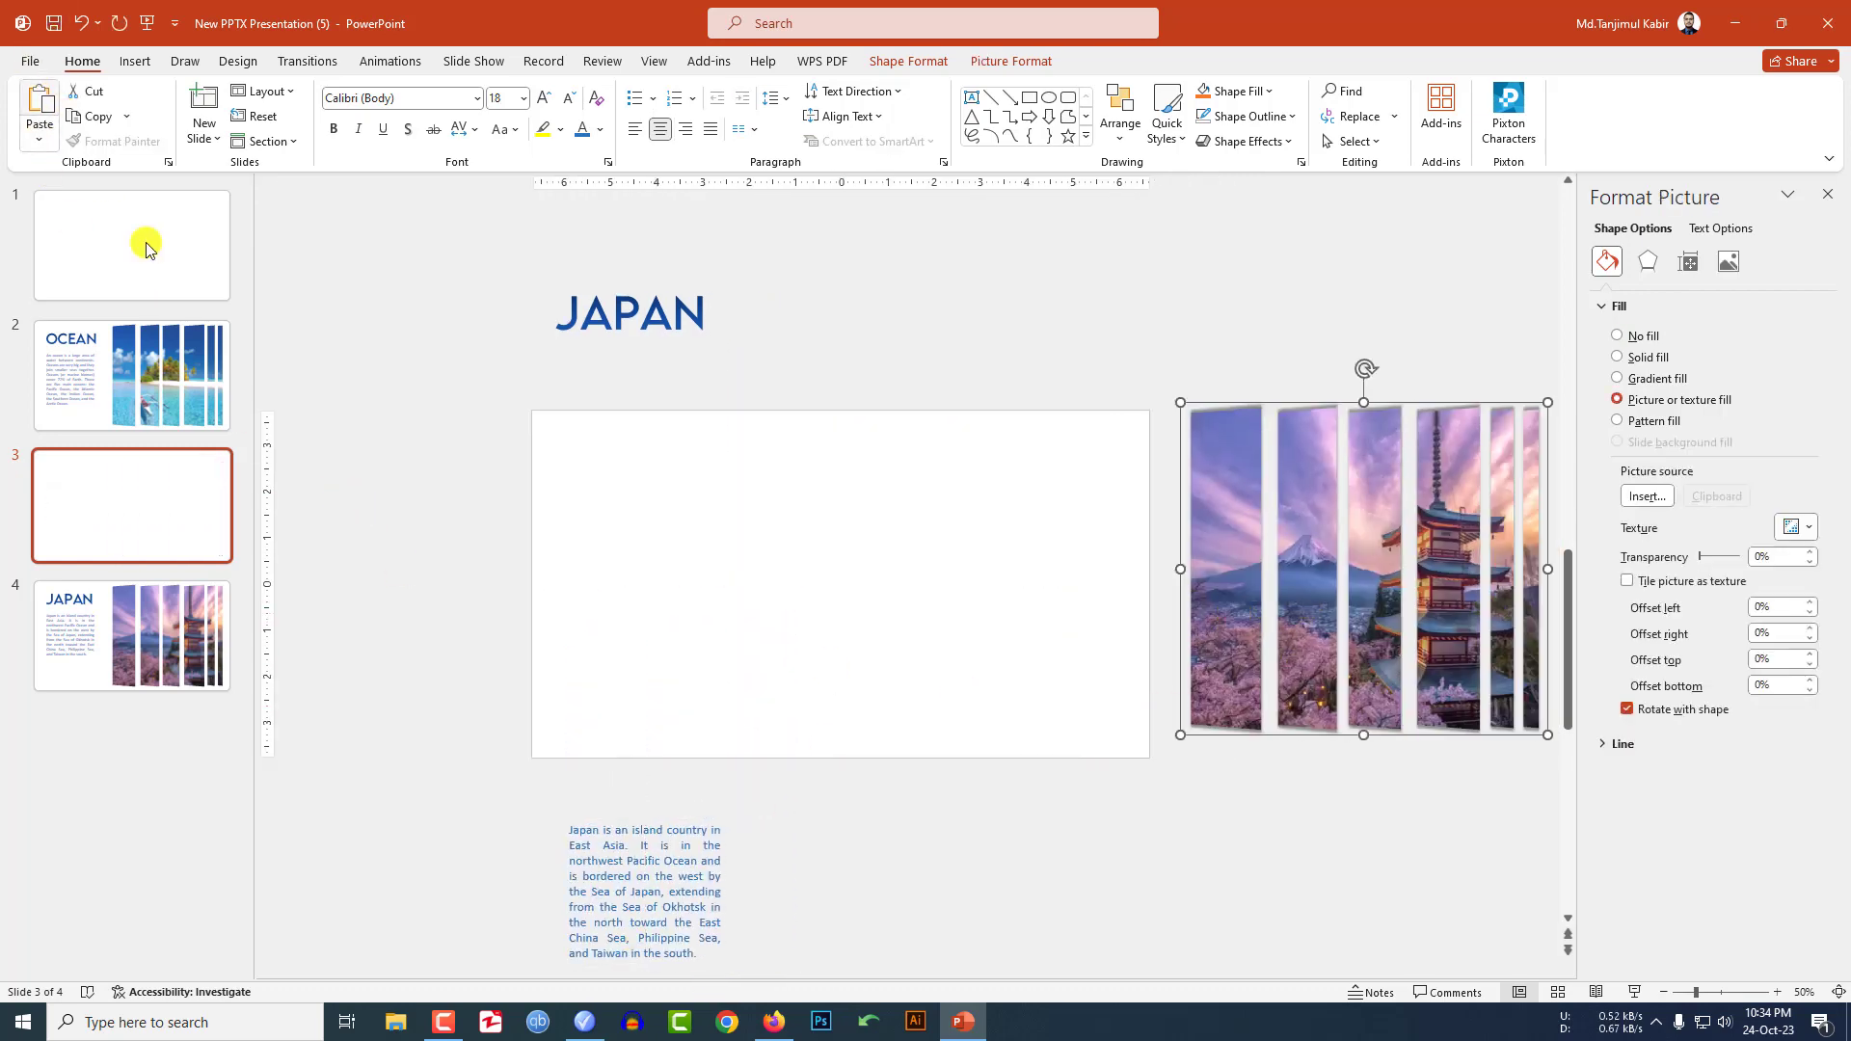
Select slides 1 through 4 and give them the Morph transition.
{"action": "left_click", "coordinate": [146, 248]}
{"action": "left_click", "coordinate": [139, 371], "text": "shift"}
{"action": "left_click", "coordinate": [132, 636], "text": "shift"}
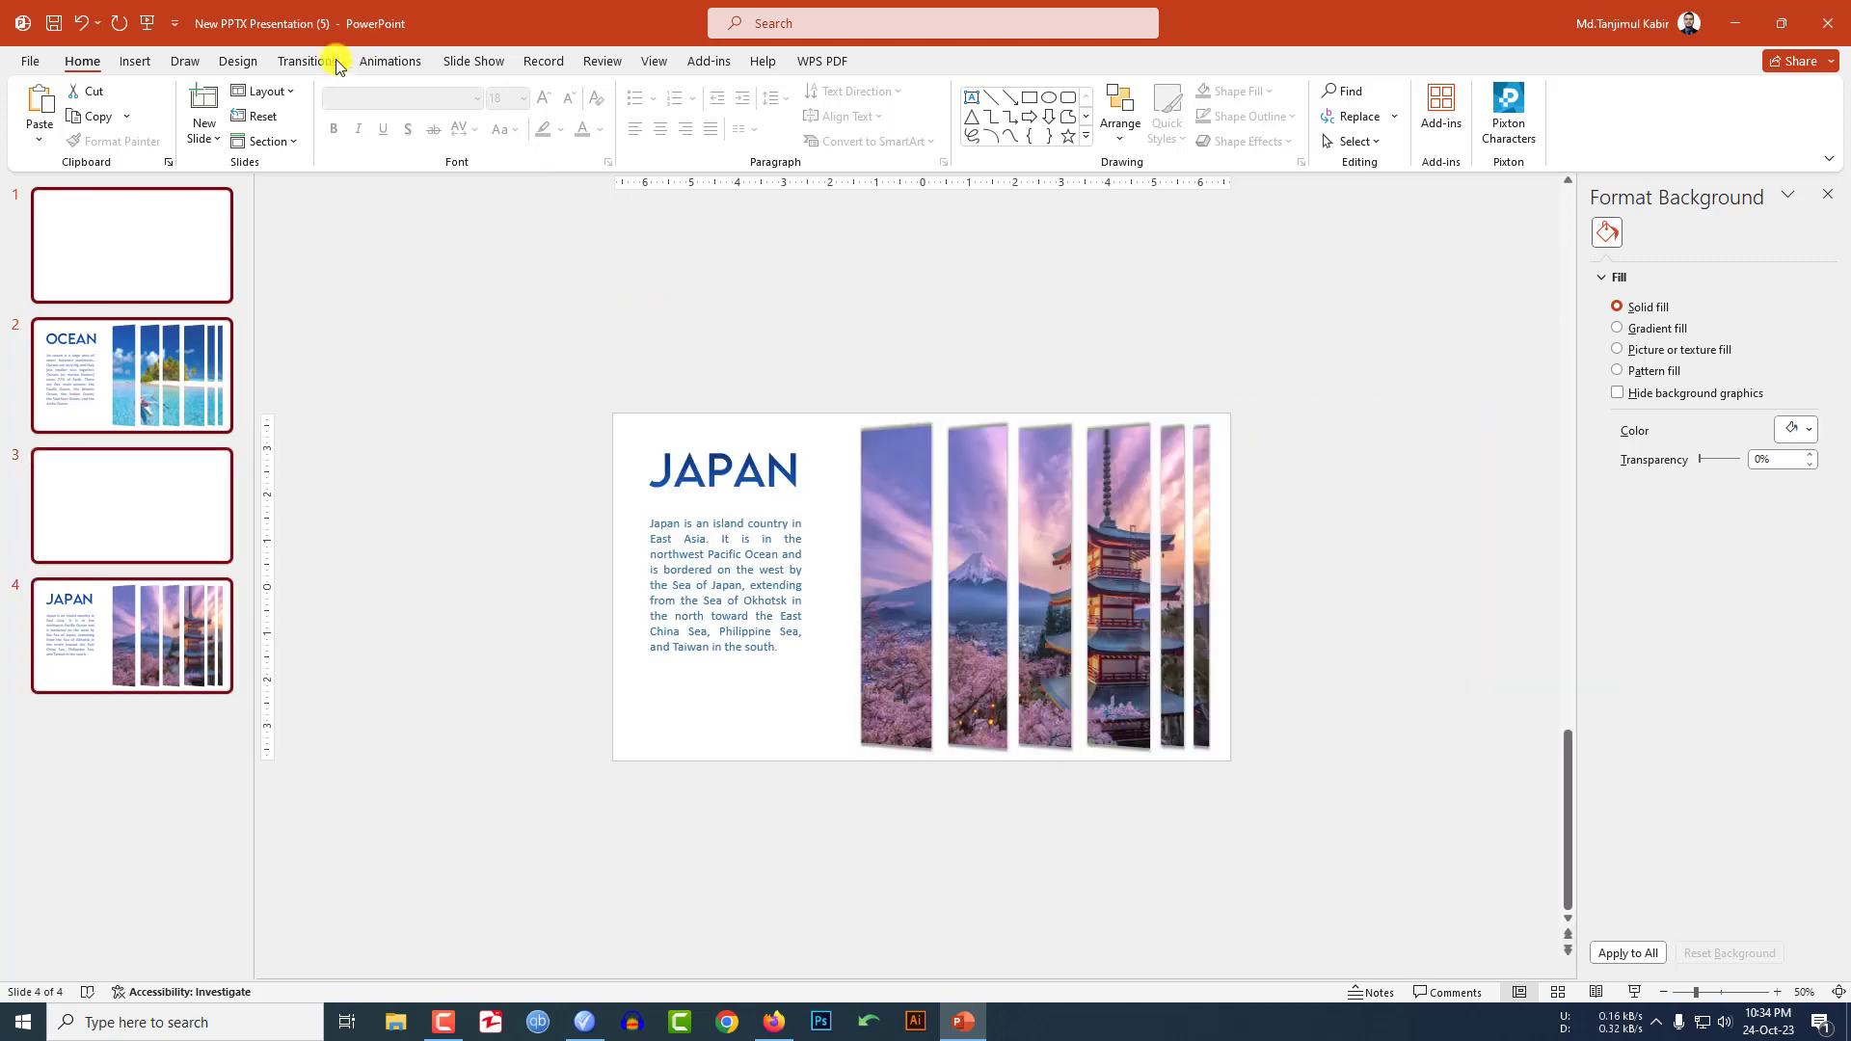
{"action": "left_click", "coordinate": [307, 62]}
{"action": "left_click", "coordinate": [205, 118]}
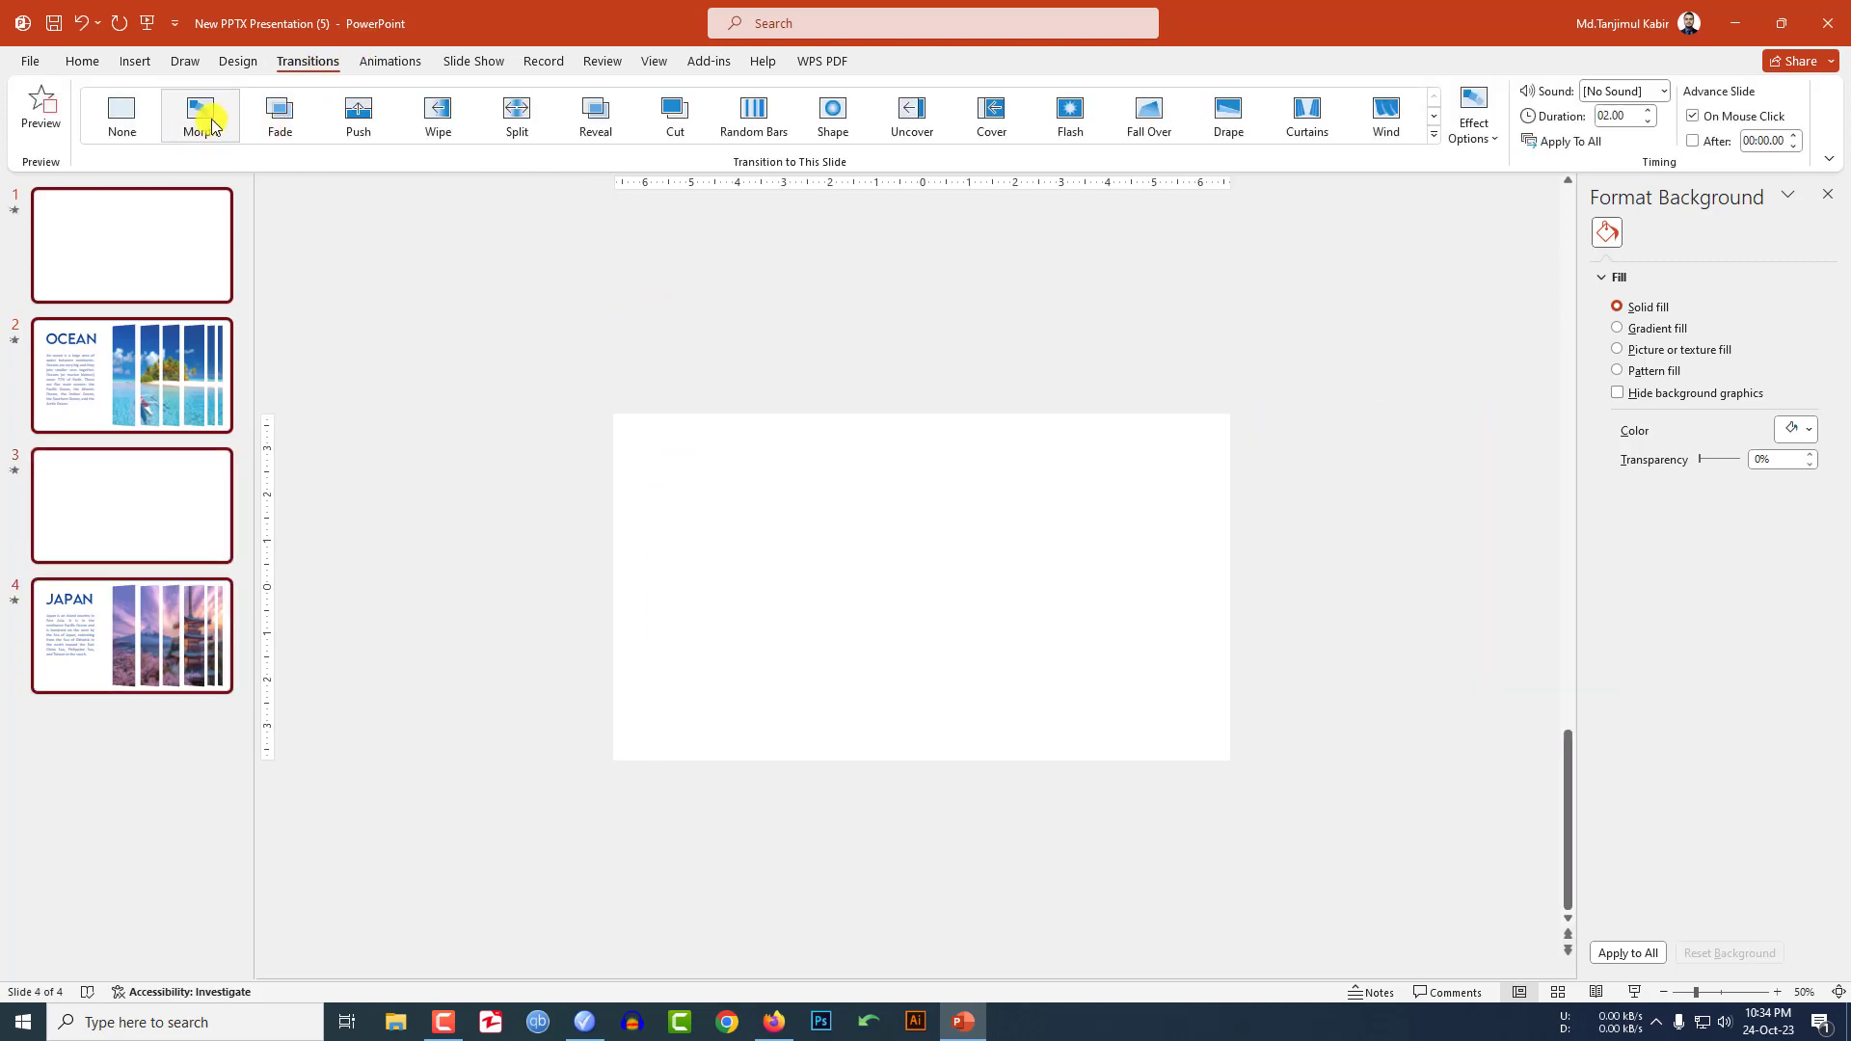
{"action": "left_click", "coordinate": [195, 243]}
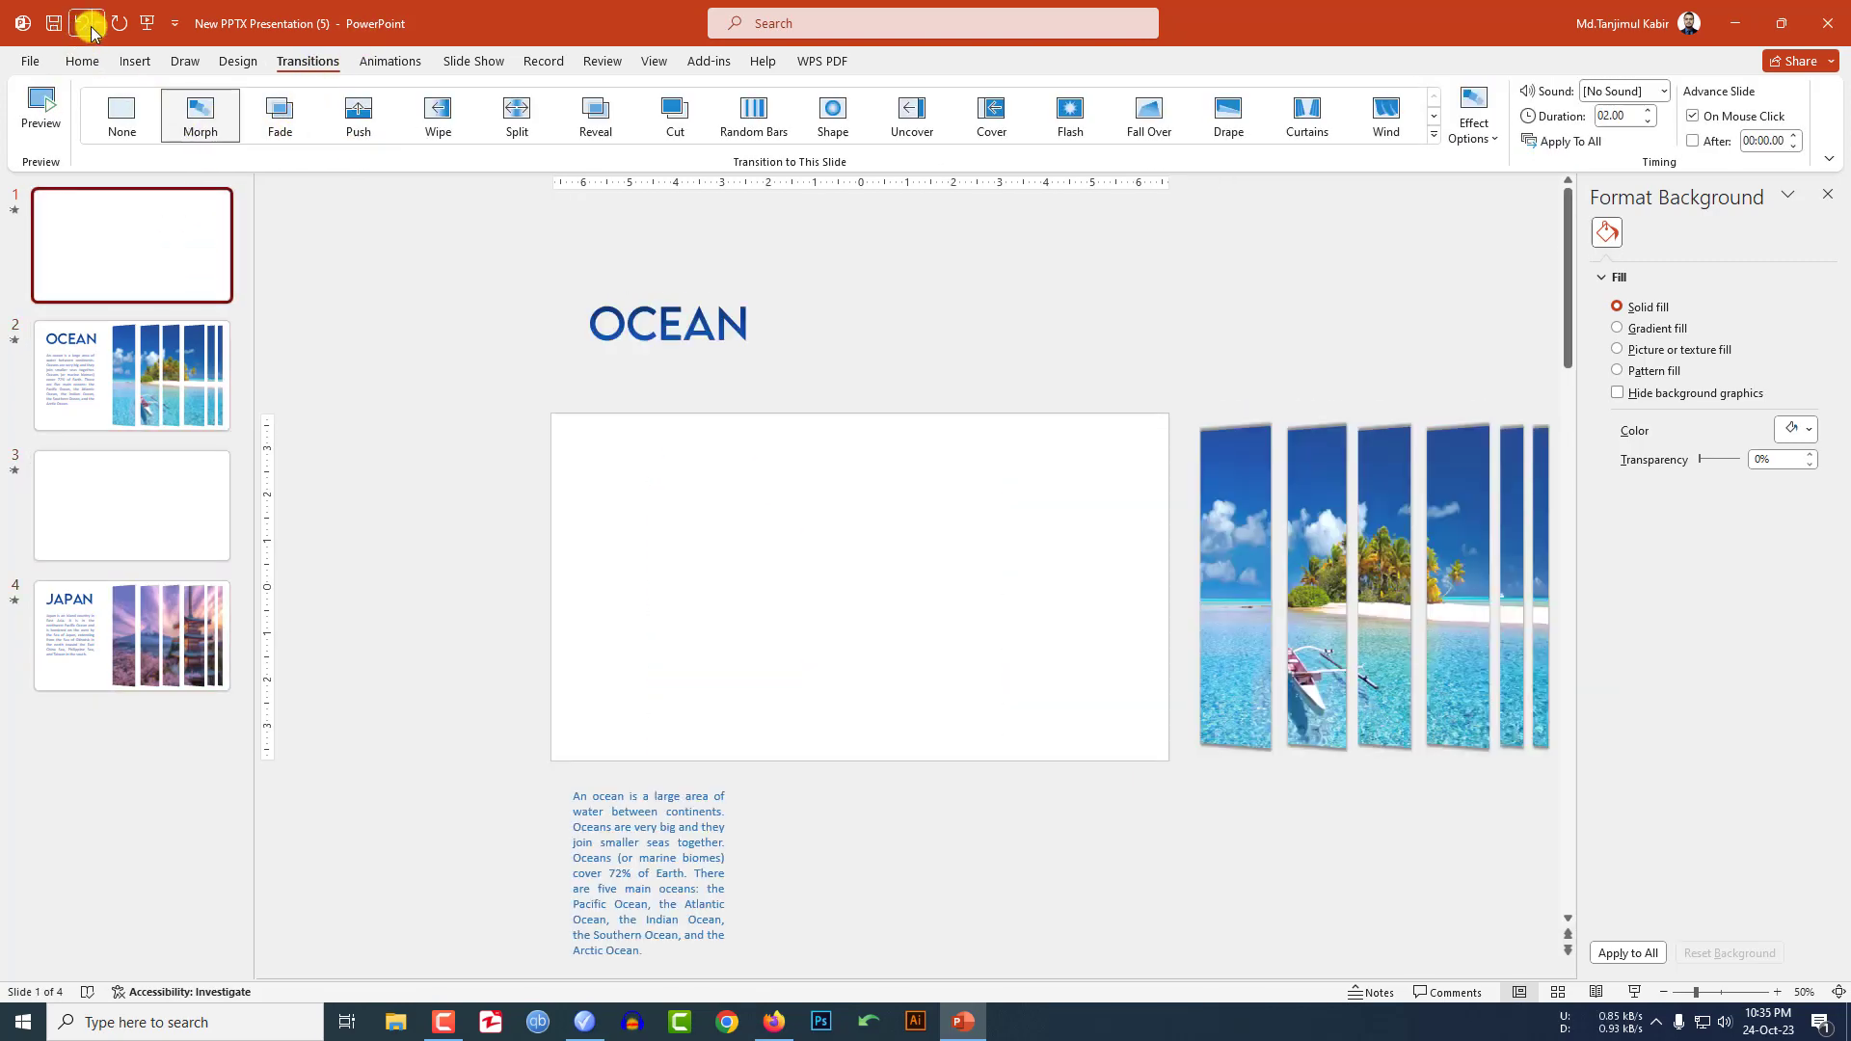